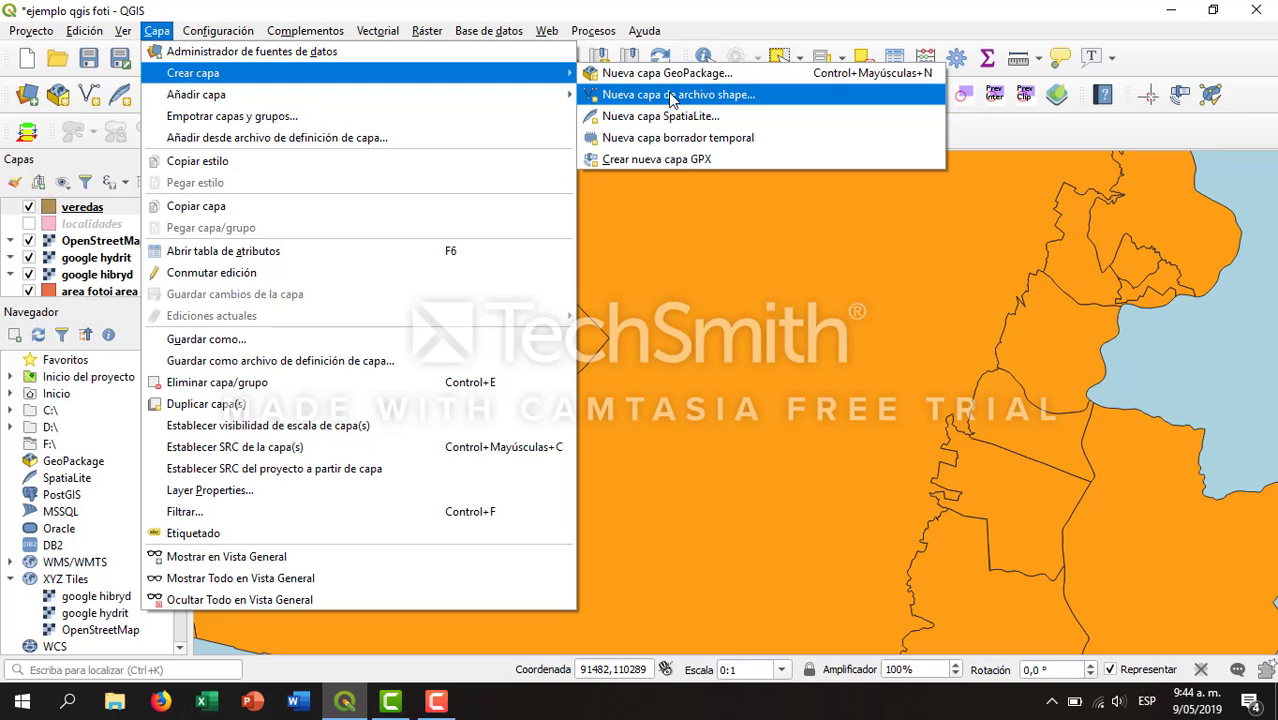
- Start a new shapefile layer and set its output file to "ejemplo punto" on the Desktop, in ESRI shapefile format
click(672, 97)
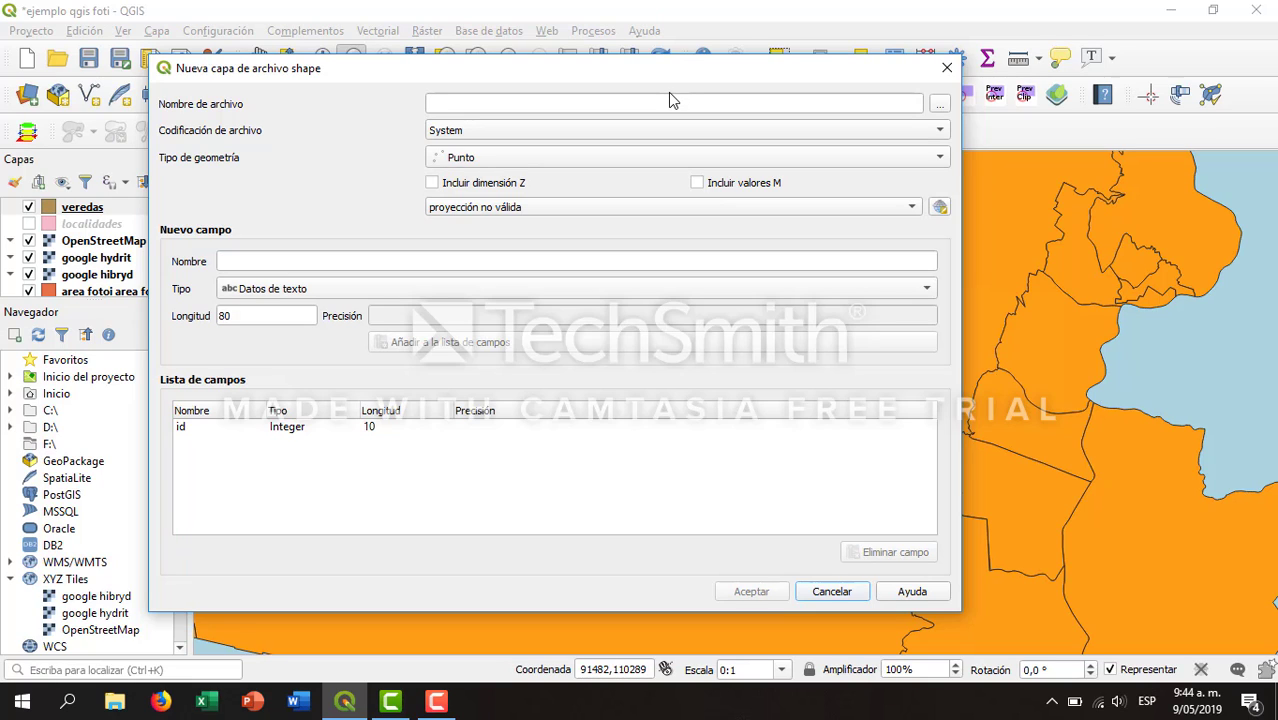
click(654, 104)
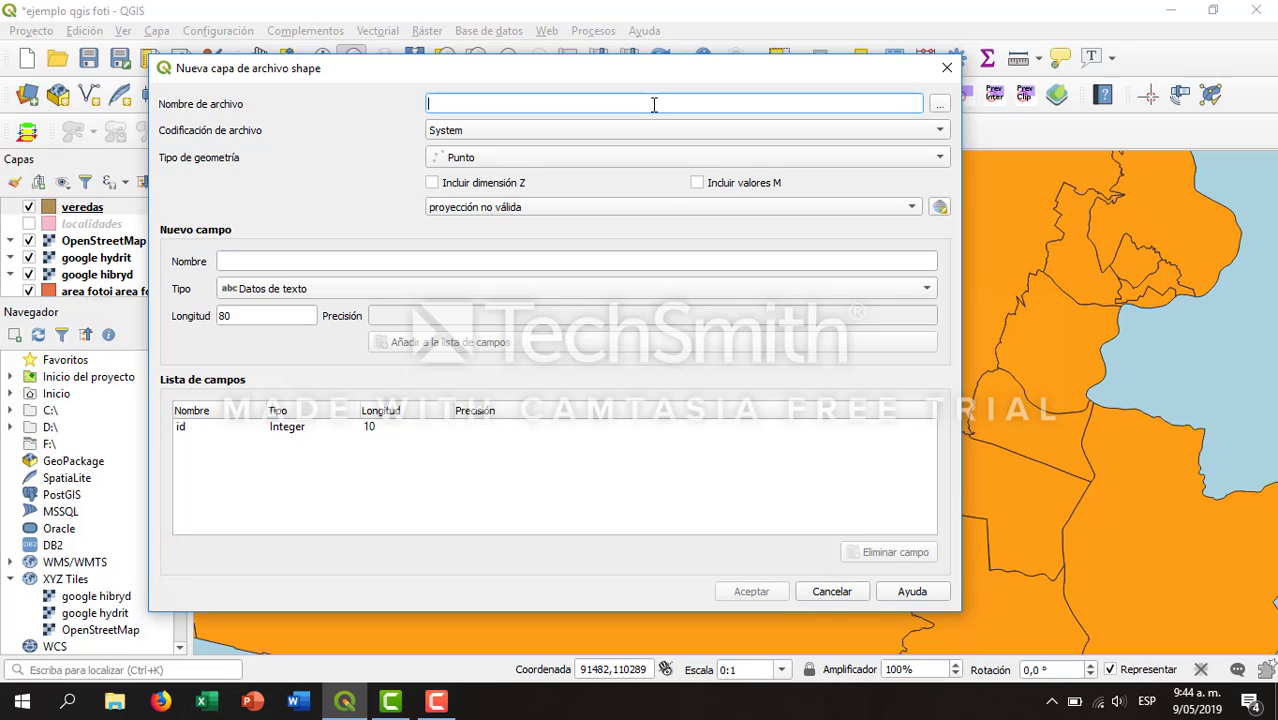
text(e)
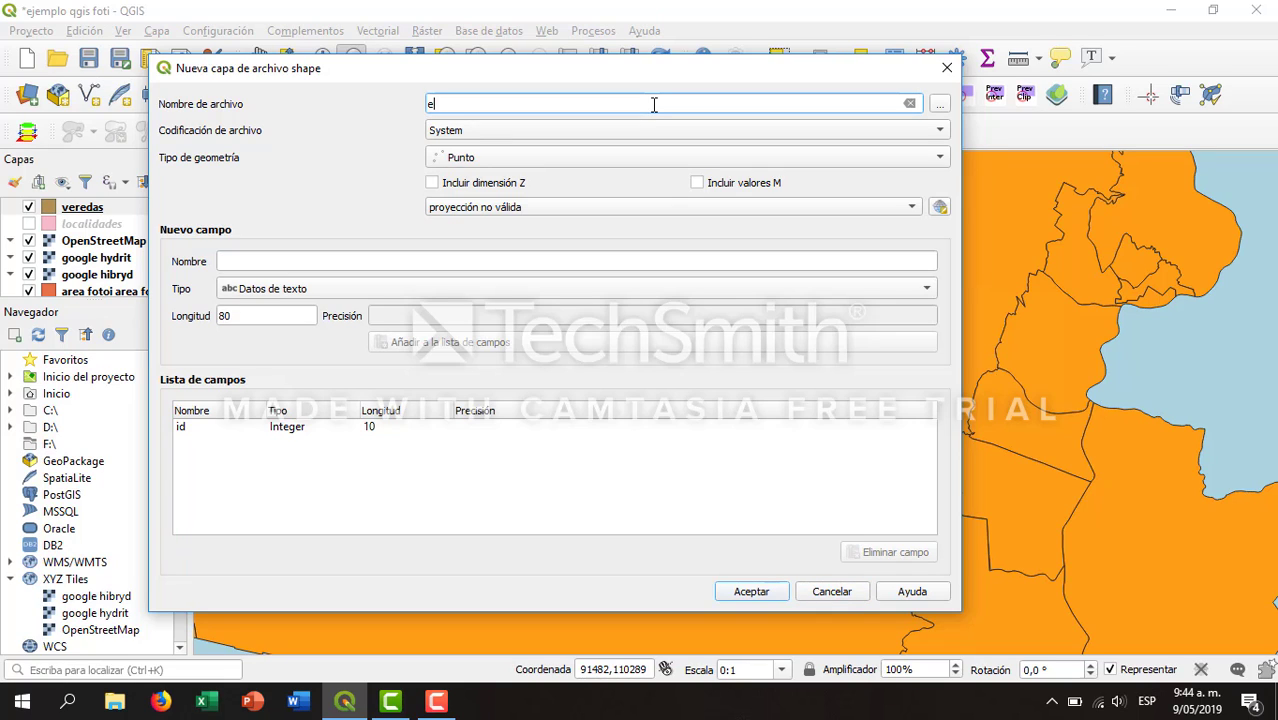
text(jemplo punto)
click(941, 108)
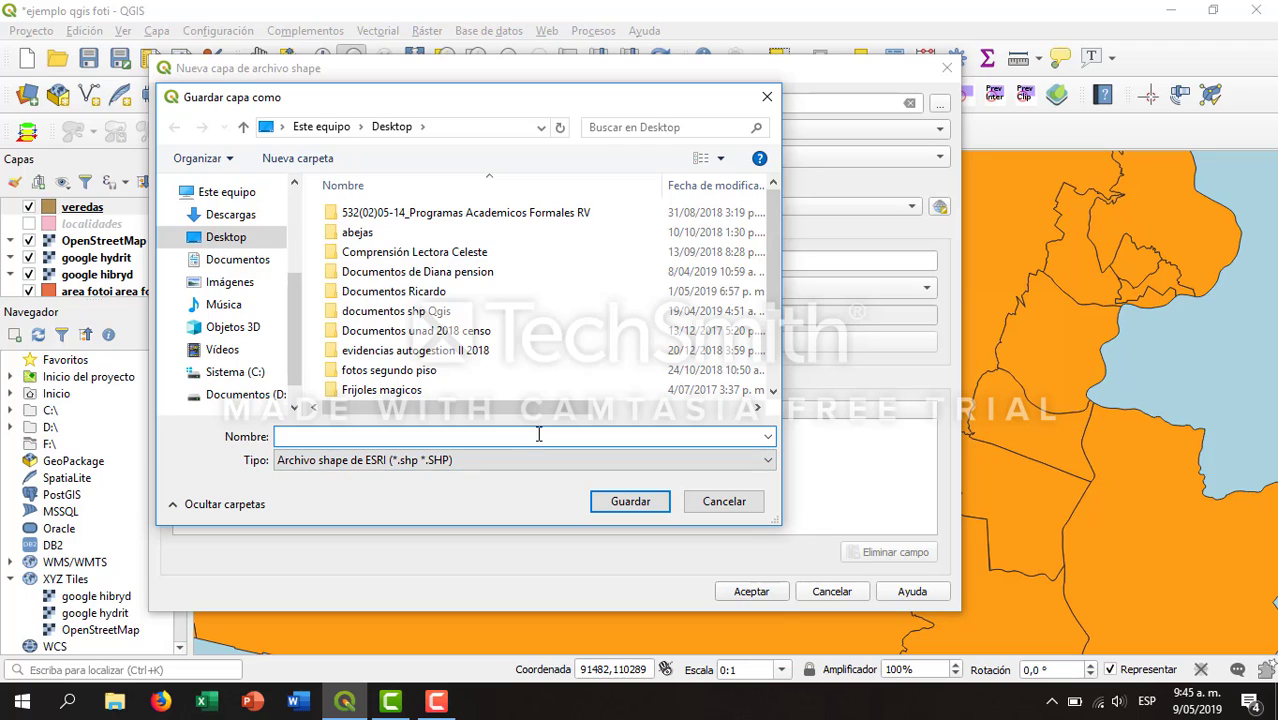
text(e)
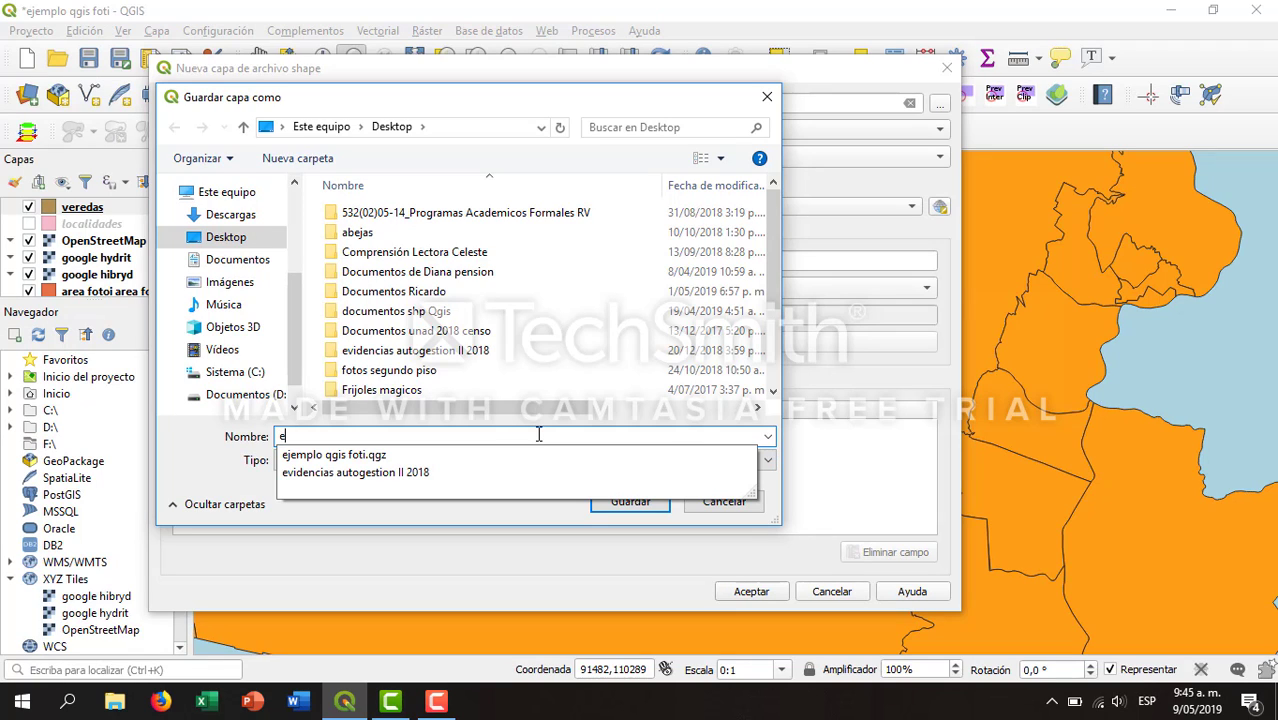
text(j)
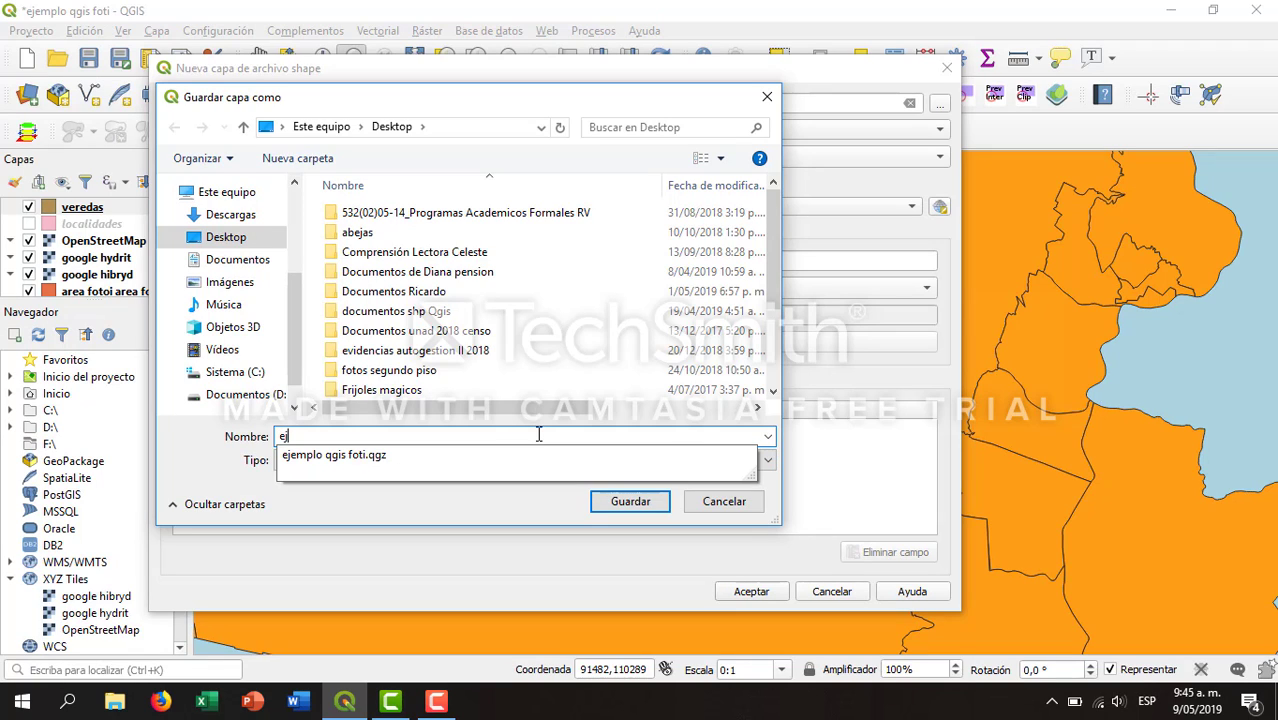
text(emplo p)
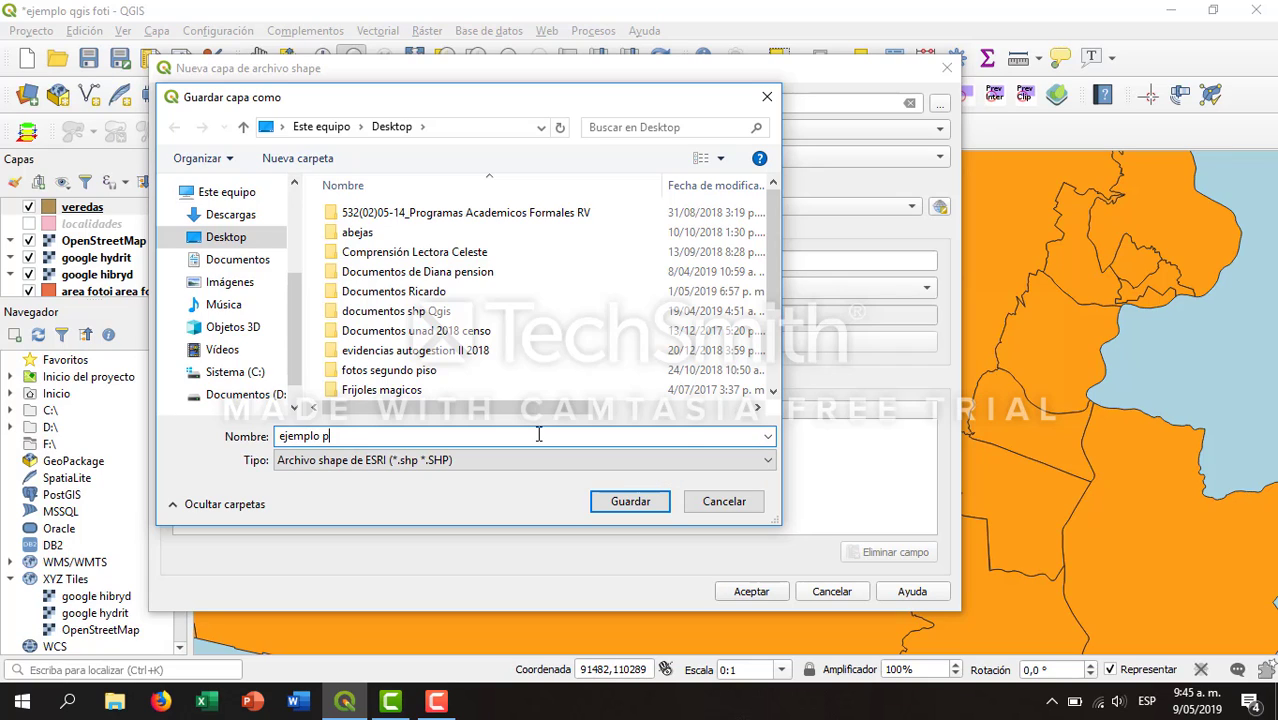
text(unto)
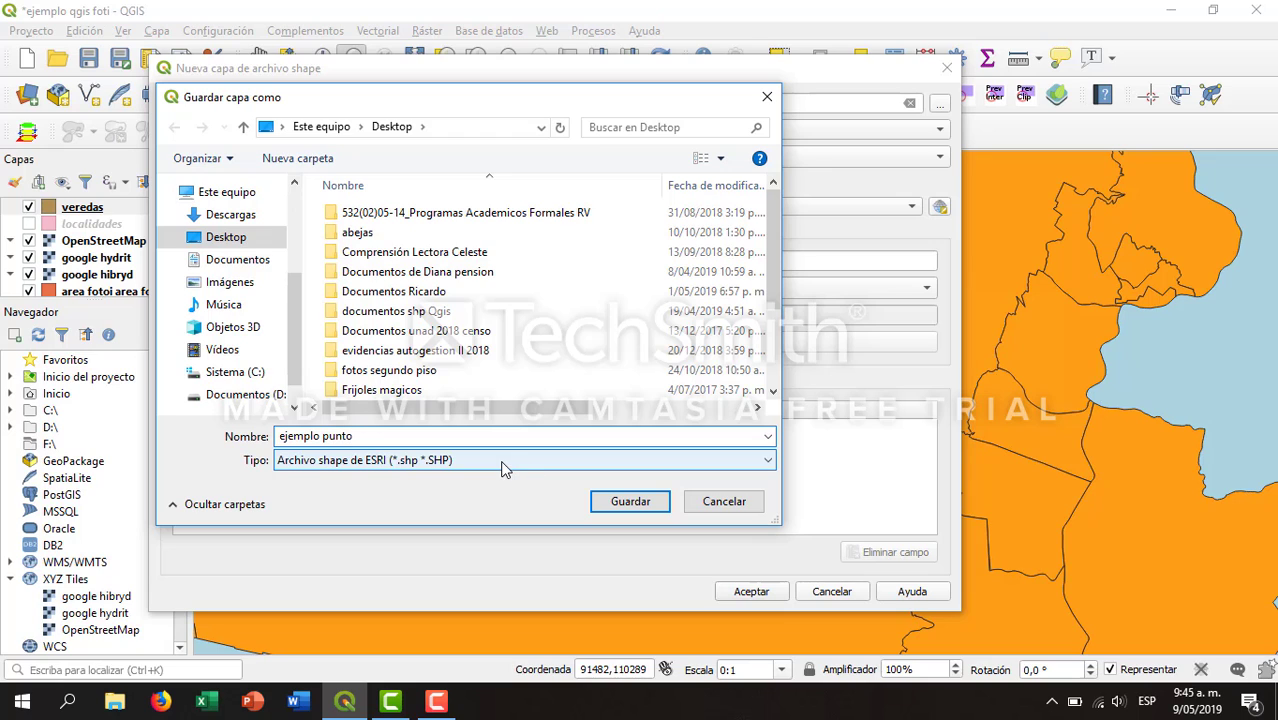
click(628, 502)
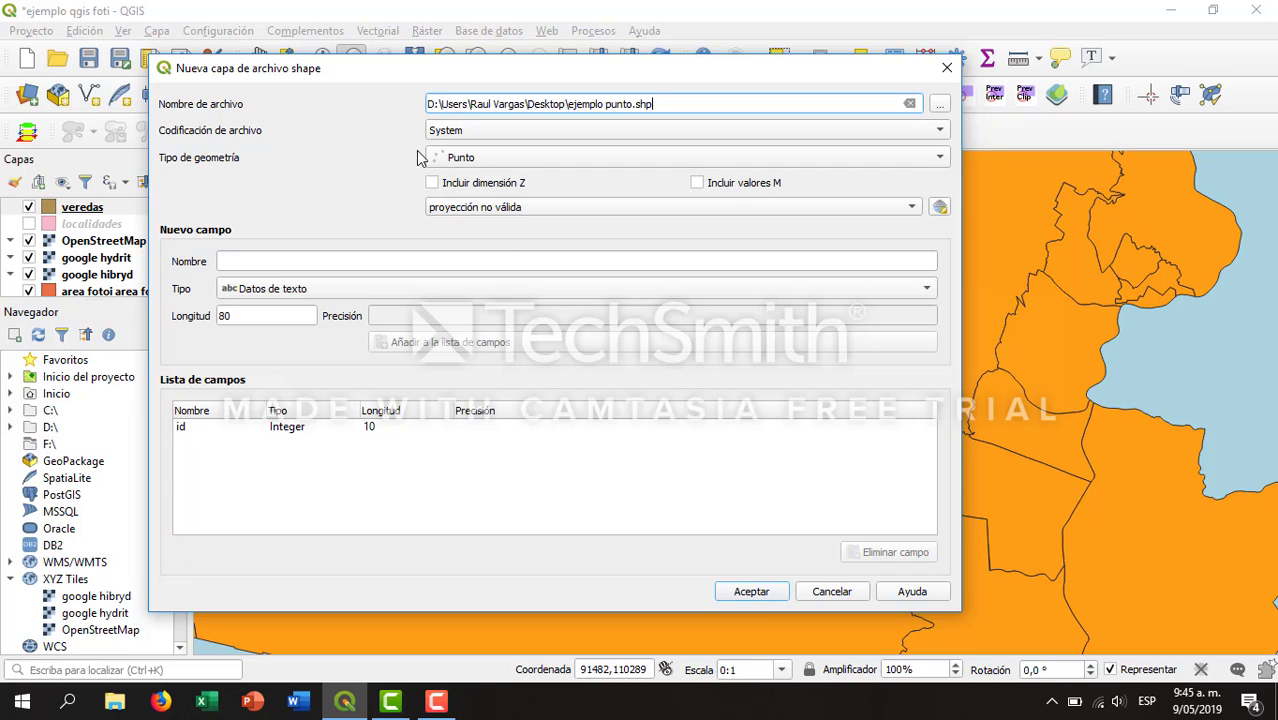
- Set the new layer's geometry type to Punto and its coordinate system to EPSG:4326 - WGS 84
click(566, 157)
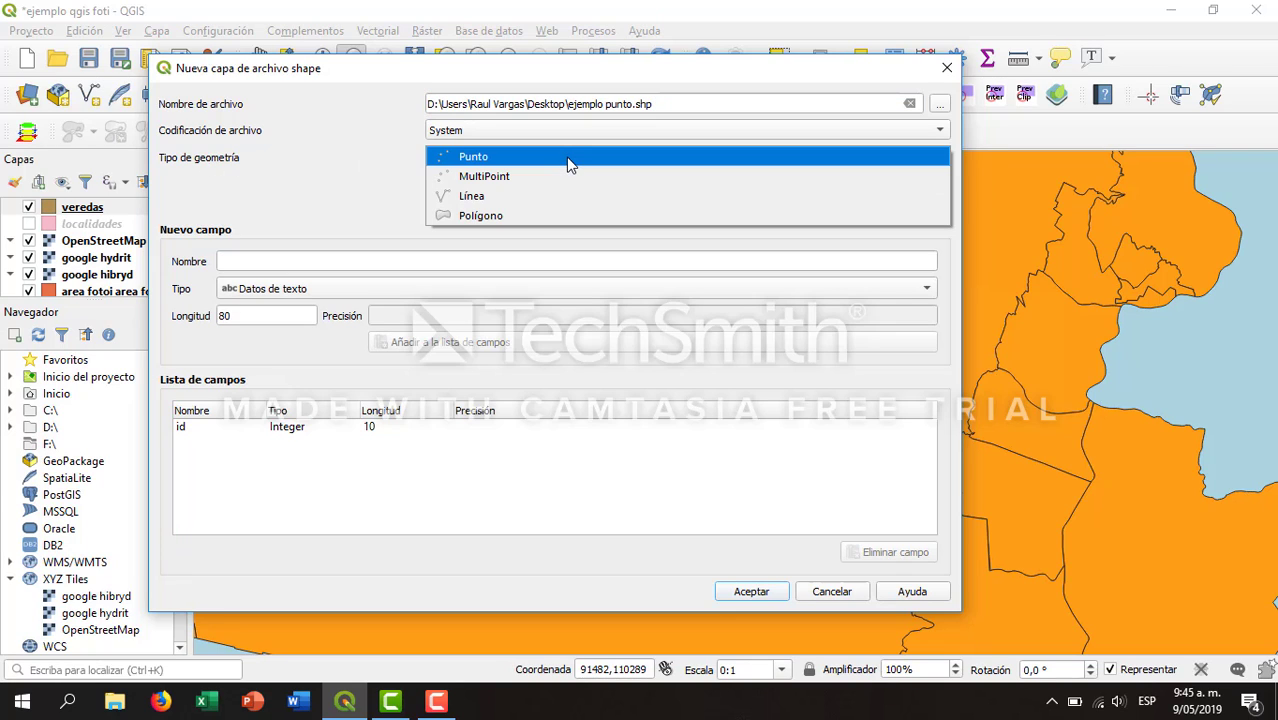
click(510, 160)
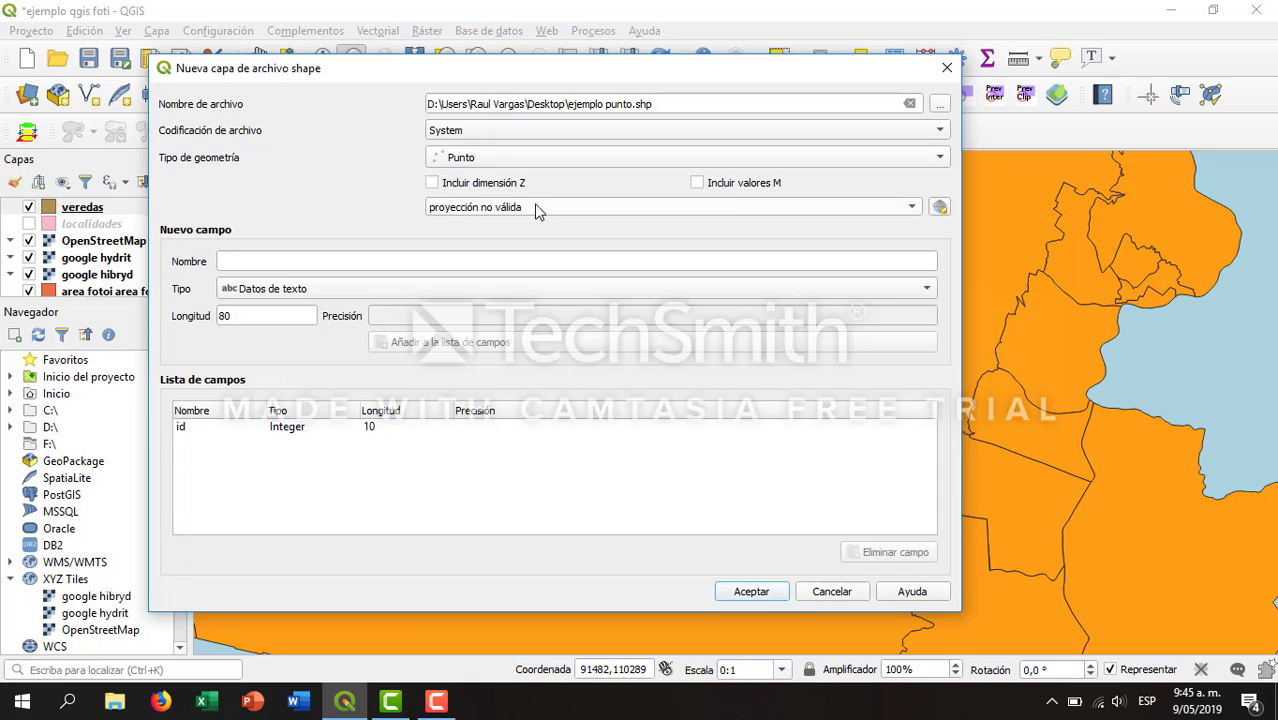
click(912, 210)
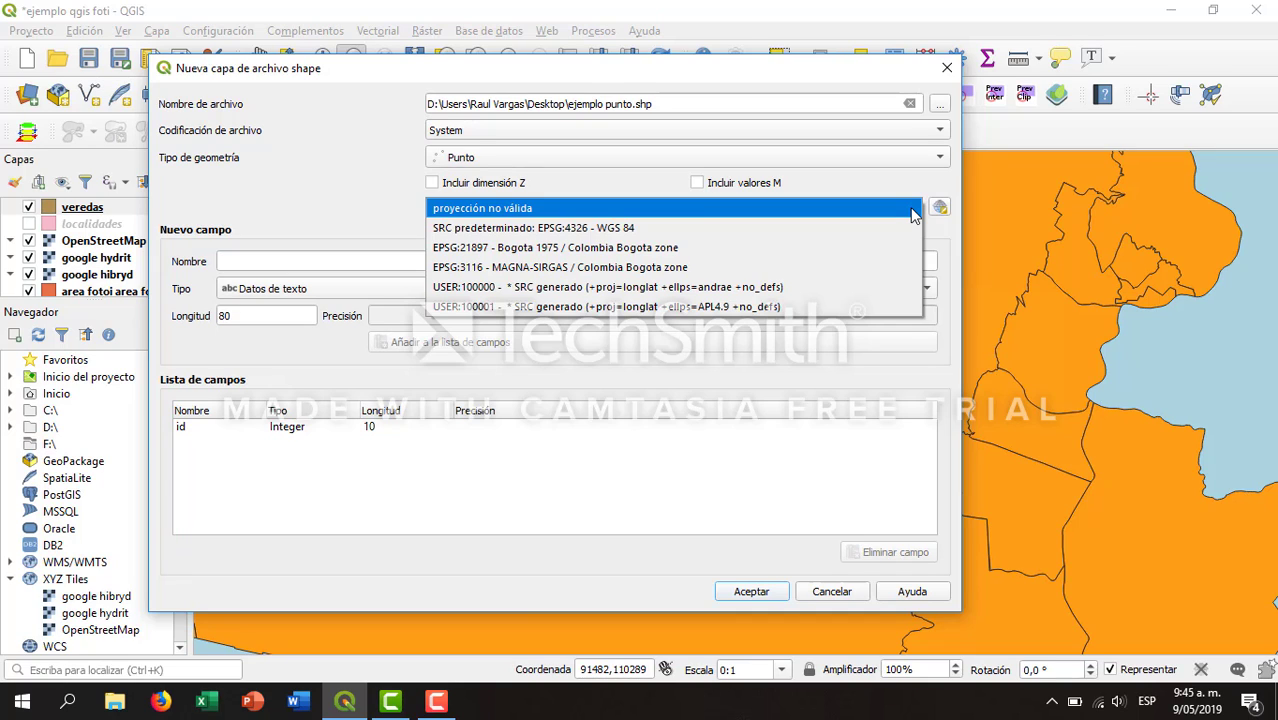
click(657, 228)
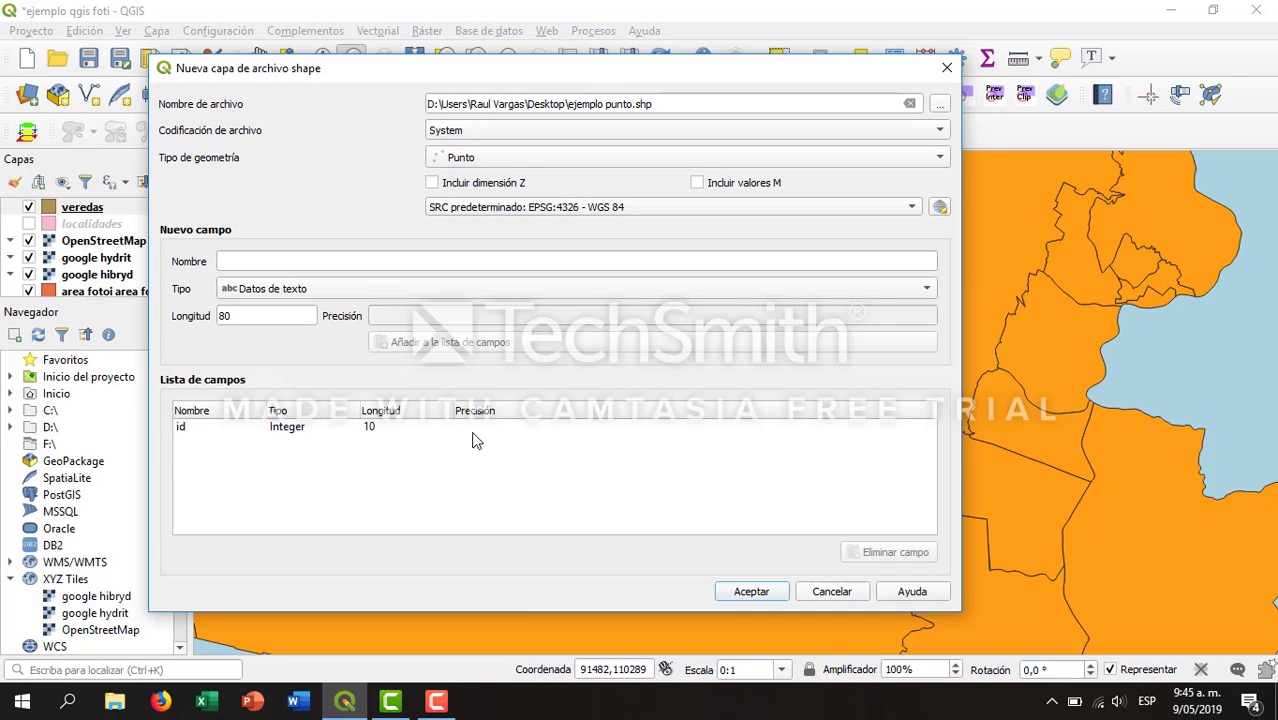
- Add a text field (Datos de texto) named "nombre" with length 30 to the new layer's field list
click(353, 259)
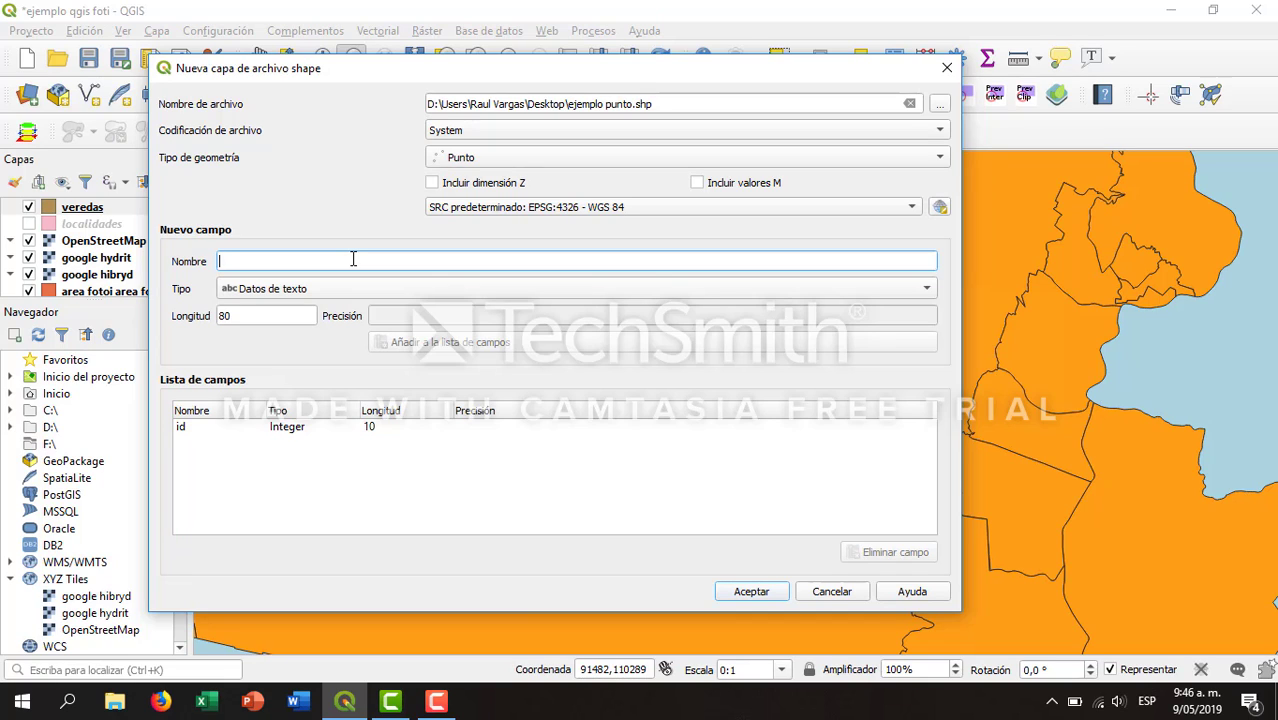
text(nombre)
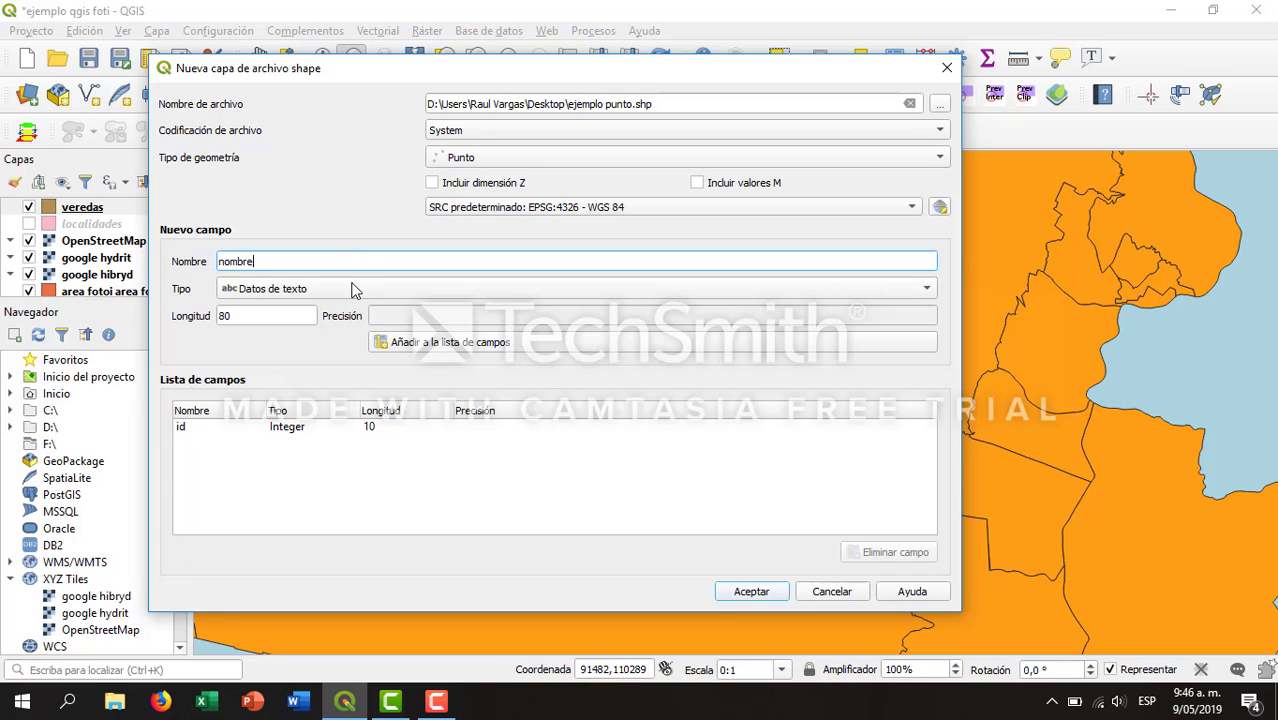
click(344, 290)
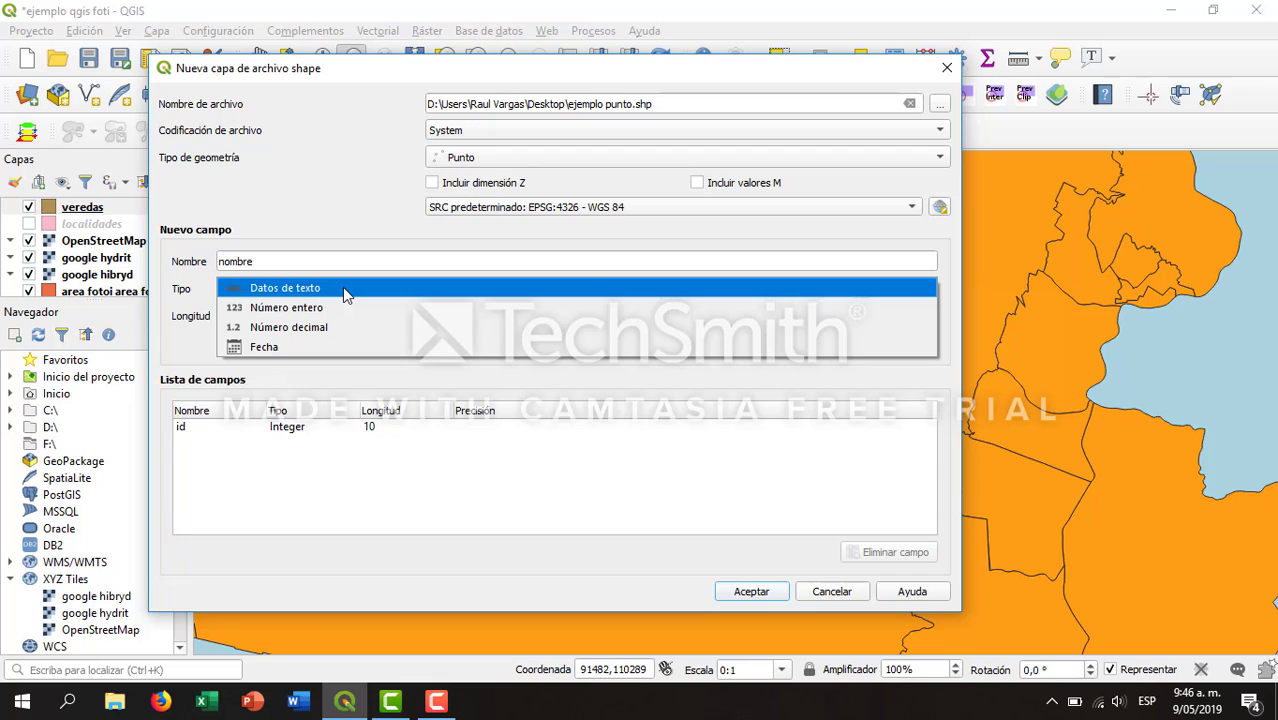
click(286, 290)
click(260, 316)
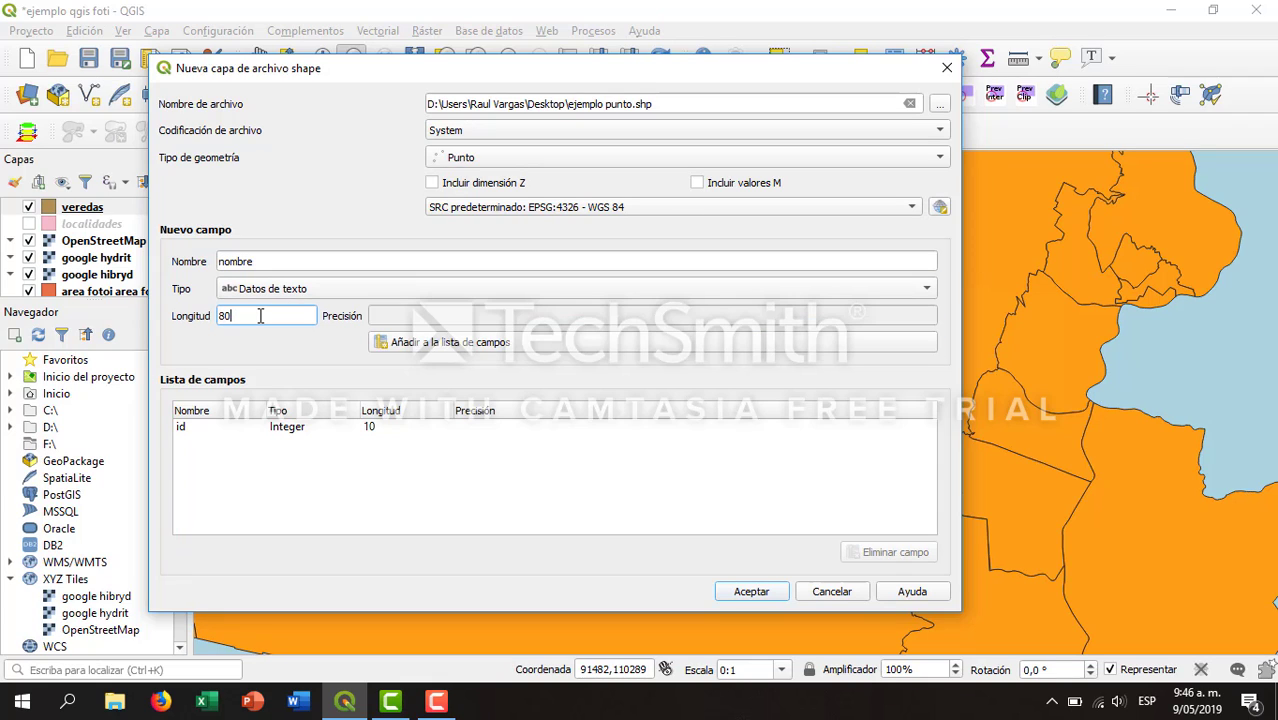
key(BackSpace)
key(BackSpace)
text(30)
click(455, 345)
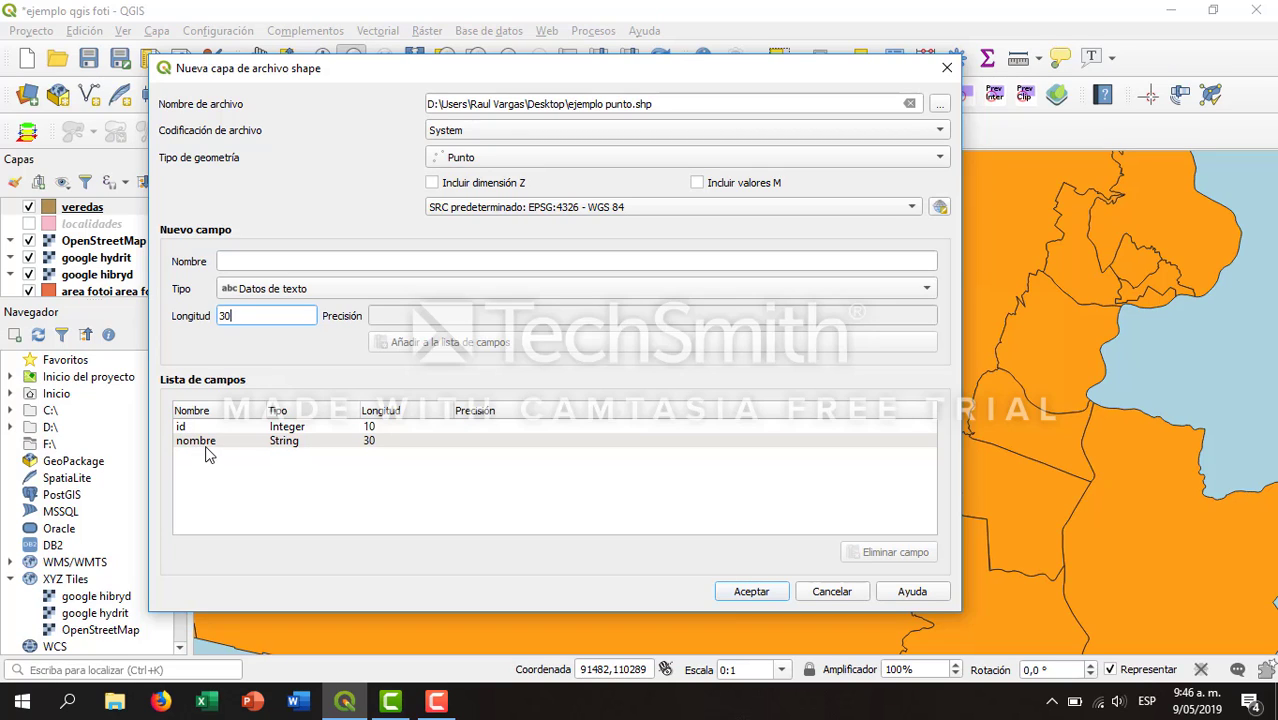
- Add a decimal number field (Número decimal) named "coordenada" with length 20 to the field list
click(242, 260)
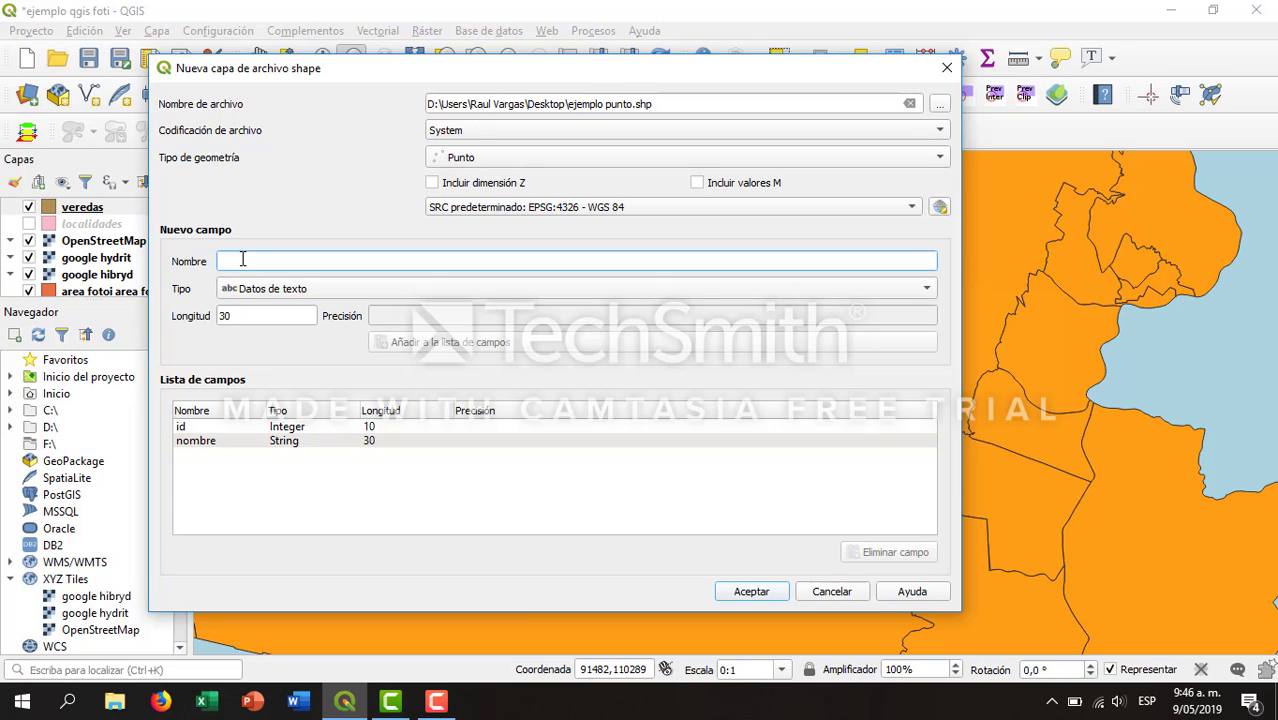
text(coordenada)
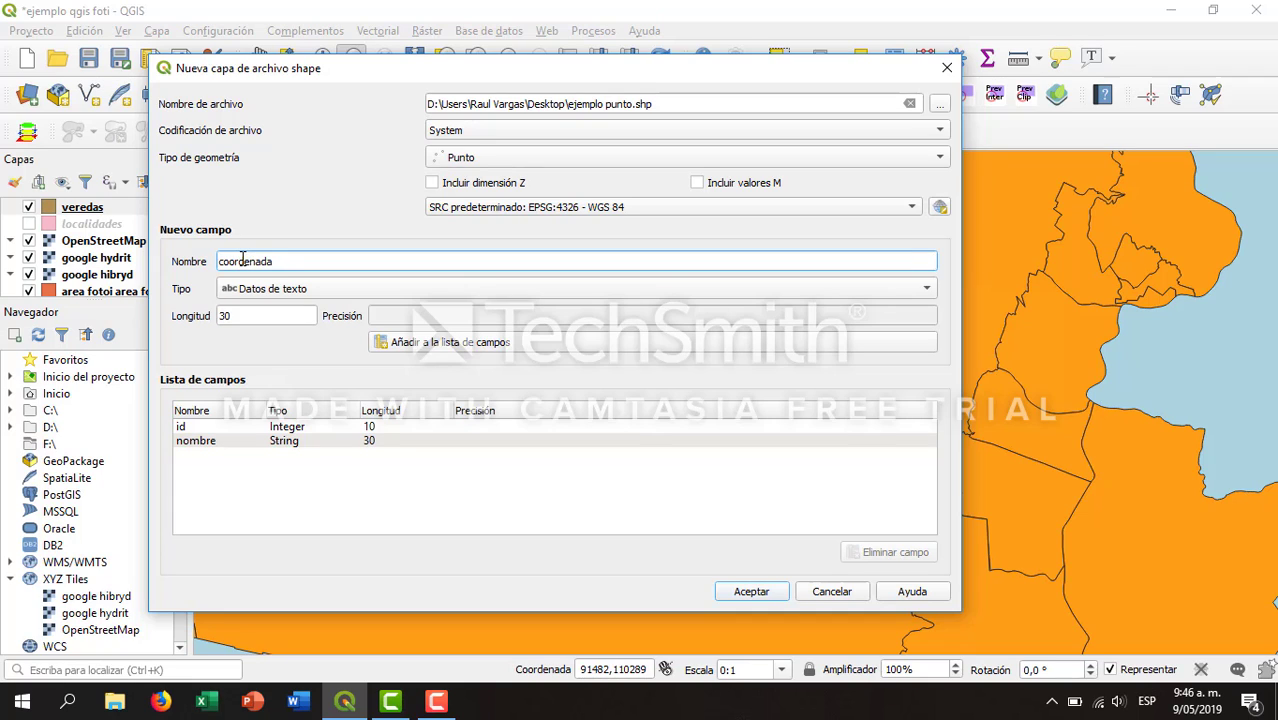
click(271, 288)
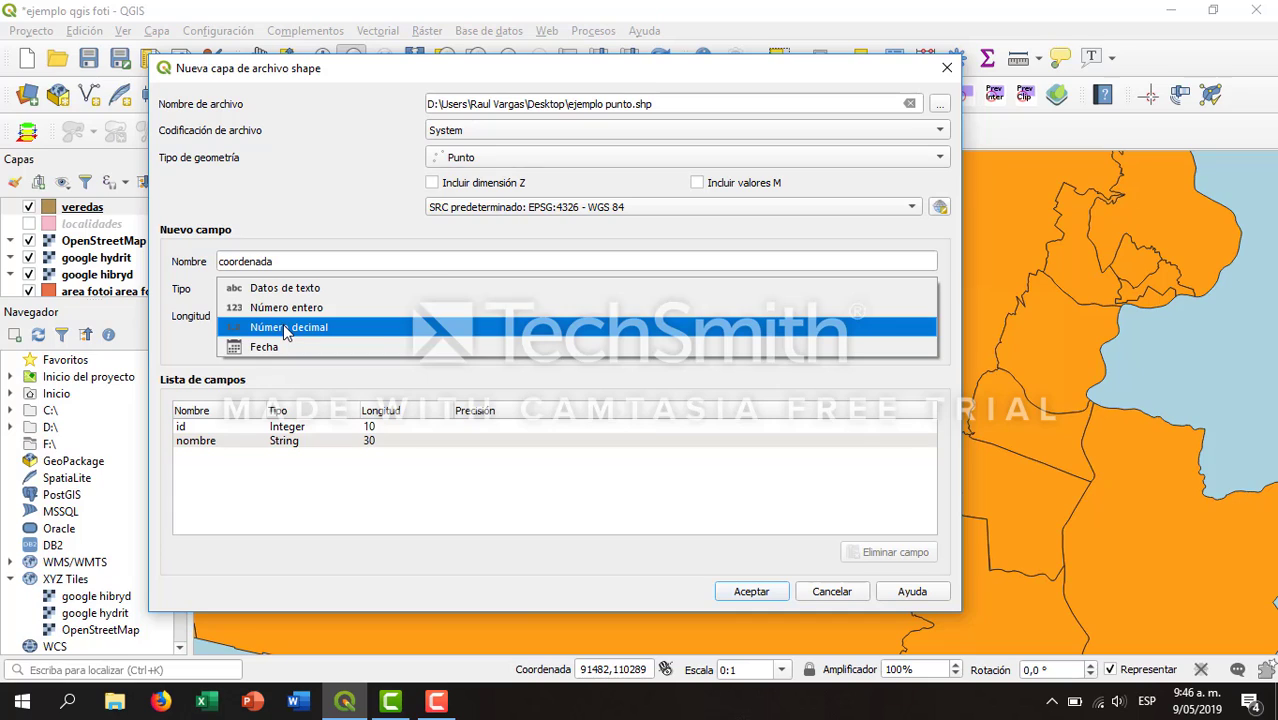
click(284, 327)
click(284, 322)
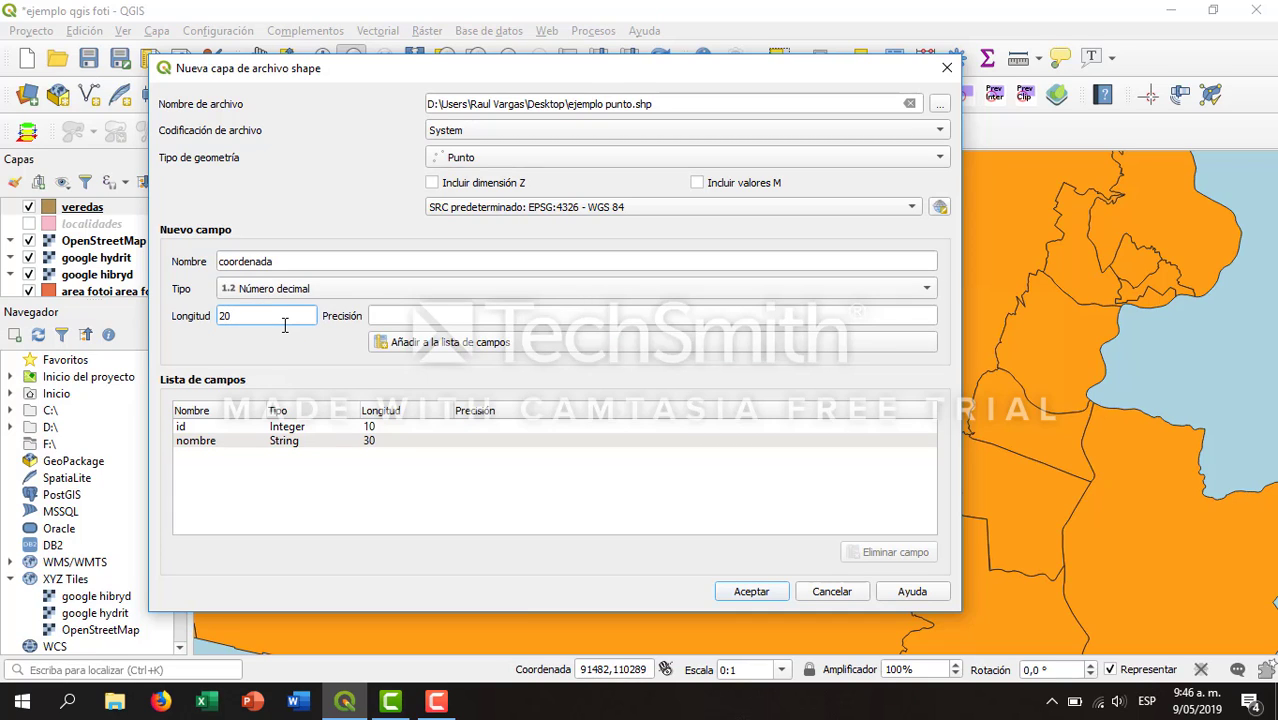
click(444, 344)
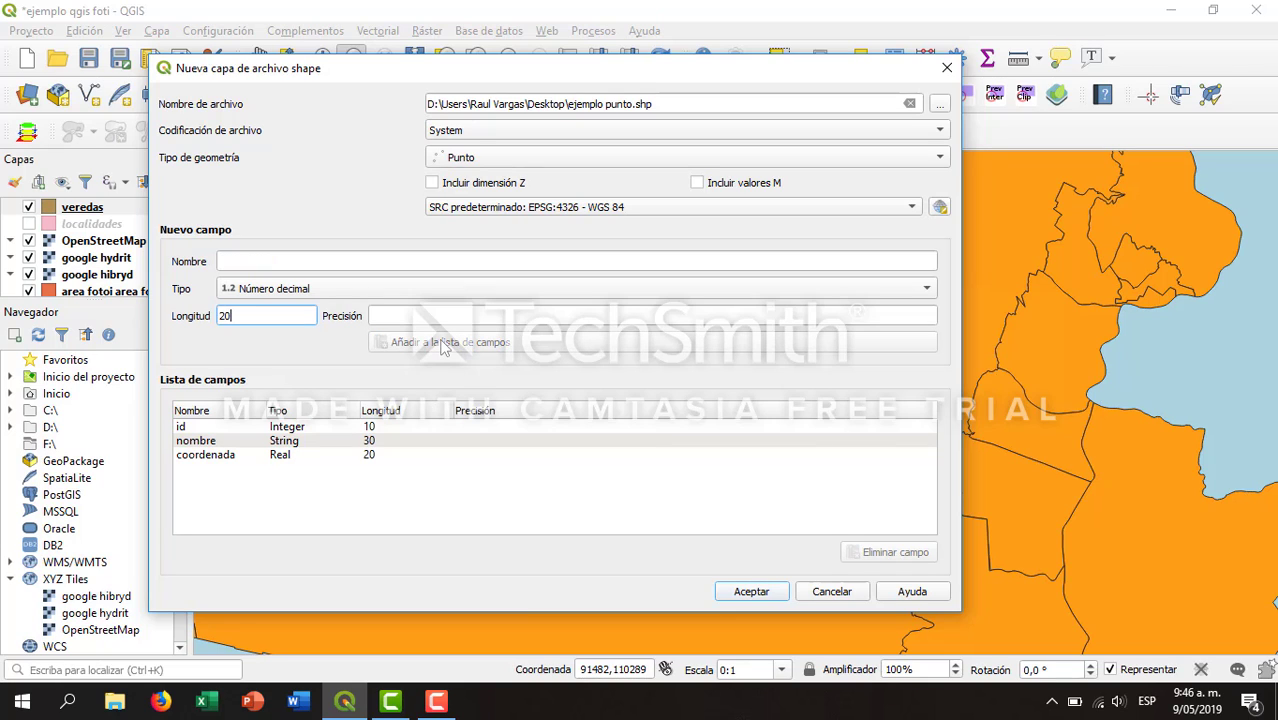
- Add a text field named "descripc" with length 50 to the field list and create the shapefile layer
click(326, 258)
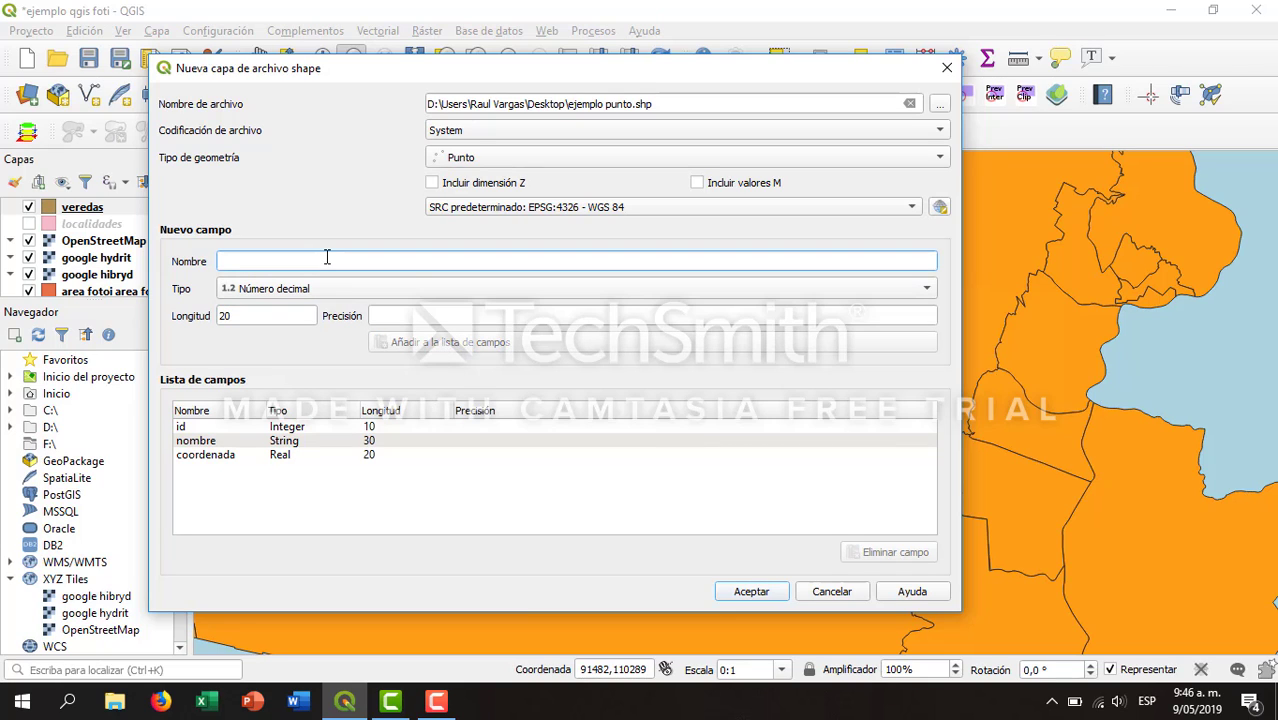
text(descr)
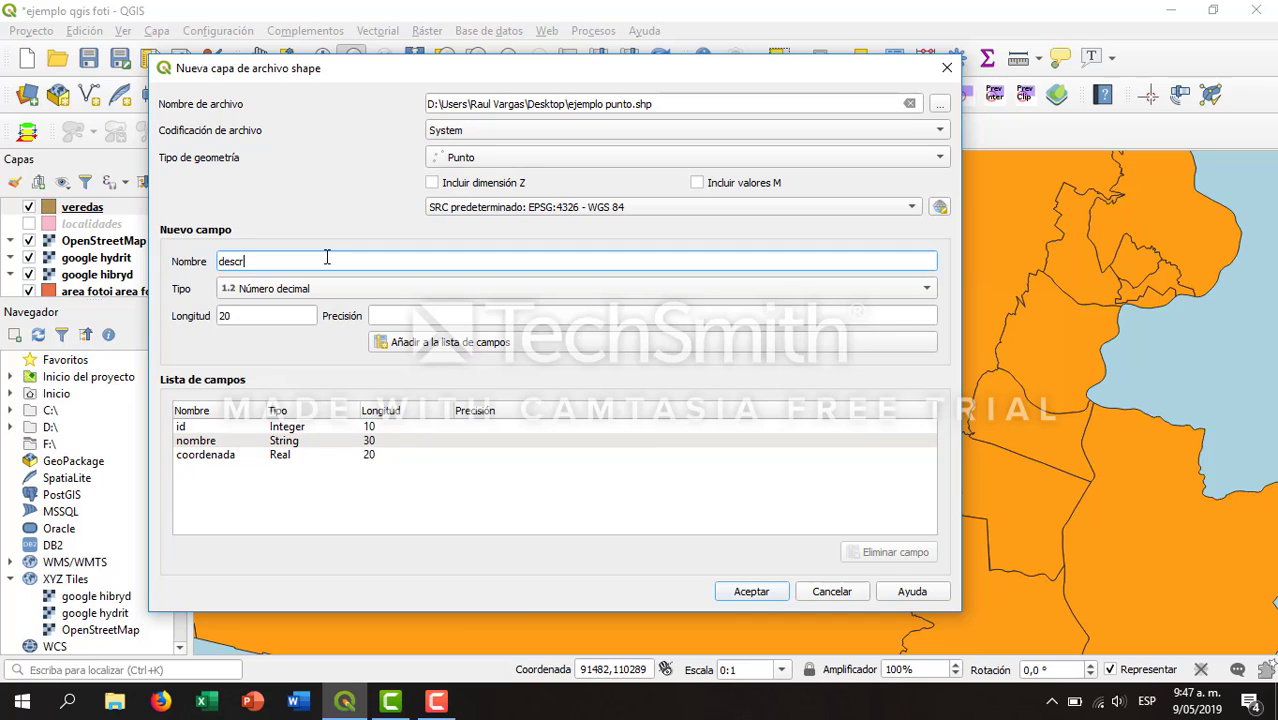
text(ipc)
click(322, 288)
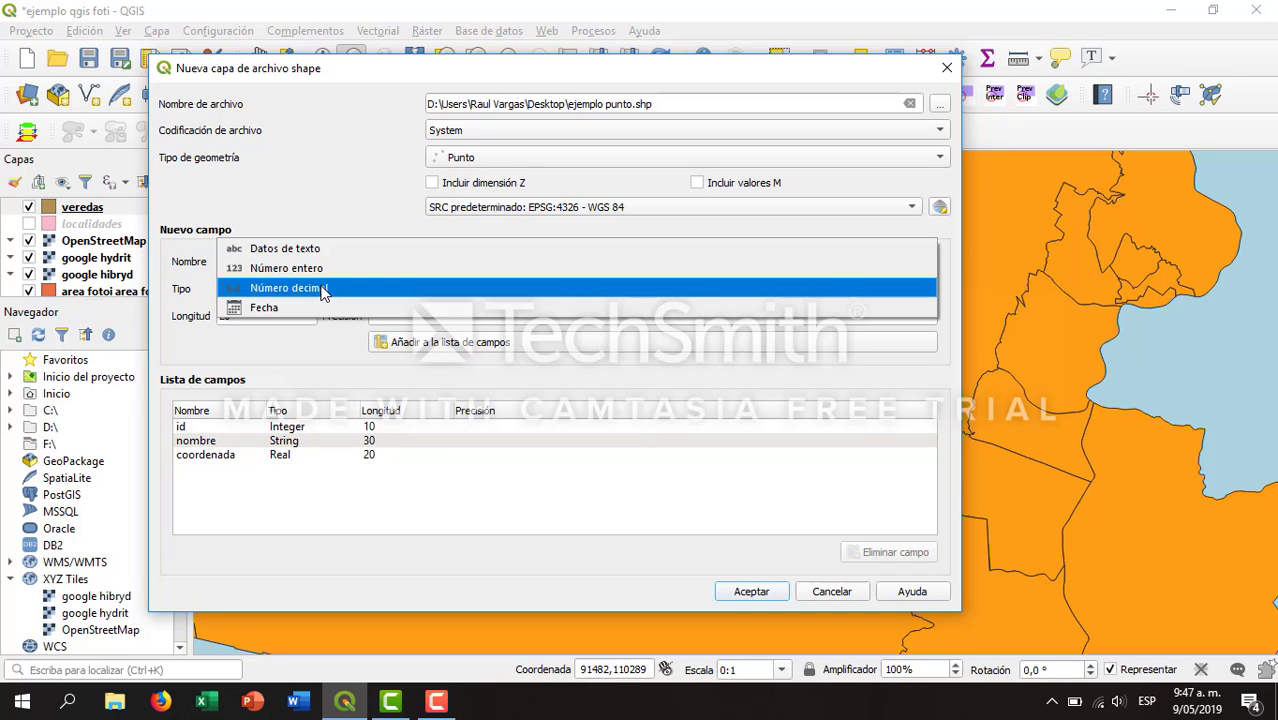
click(308, 250)
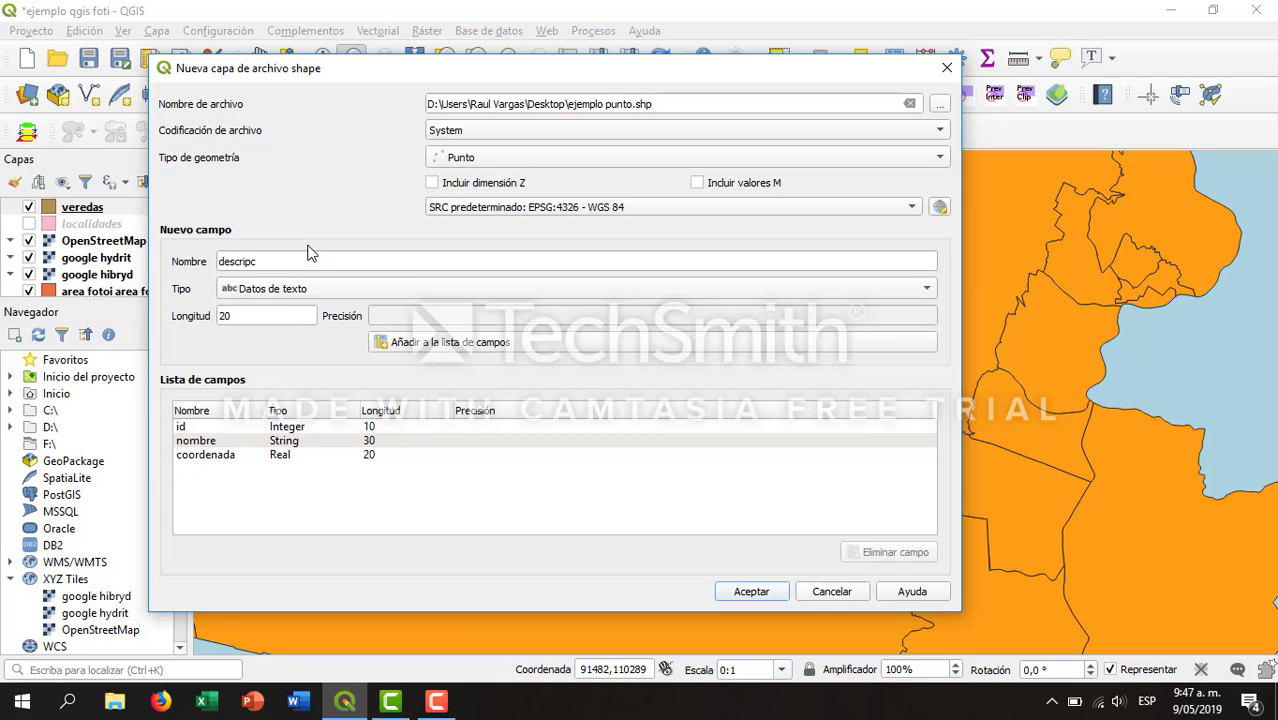
double_click(277, 315)
text(20)
key(BackSpace)
key(BackSpace)
text(50)
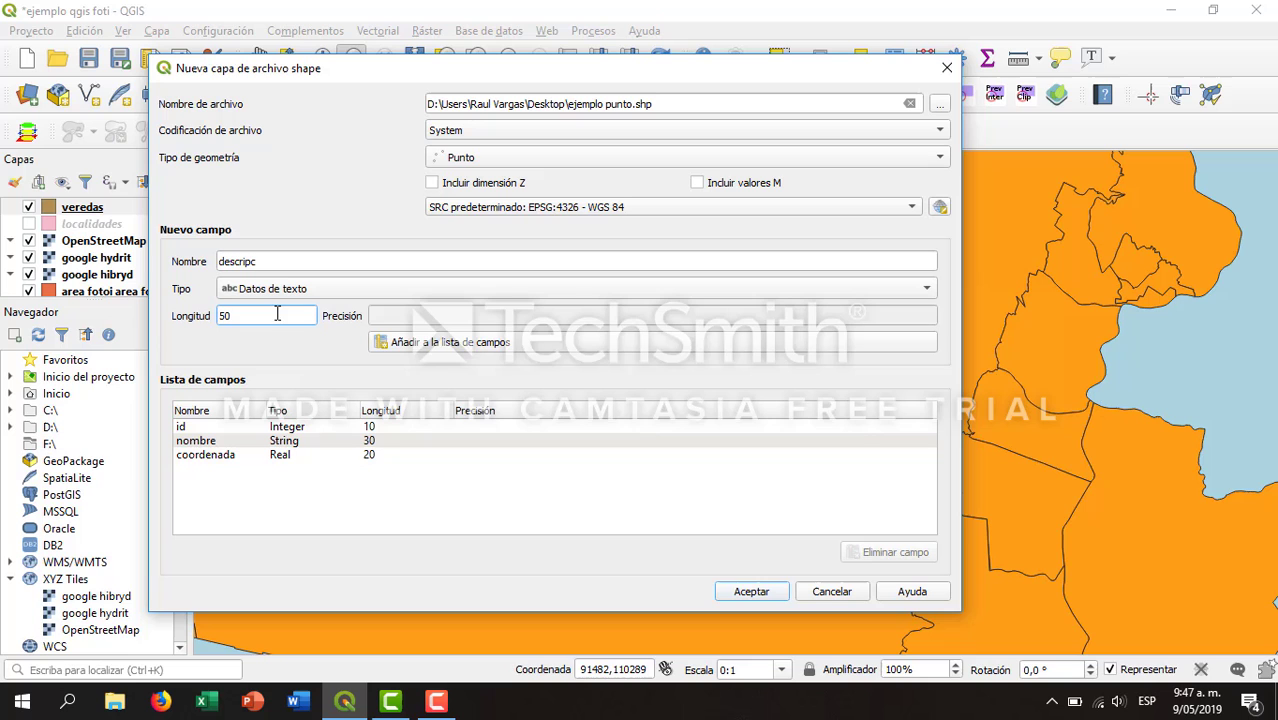
click(421, 343)
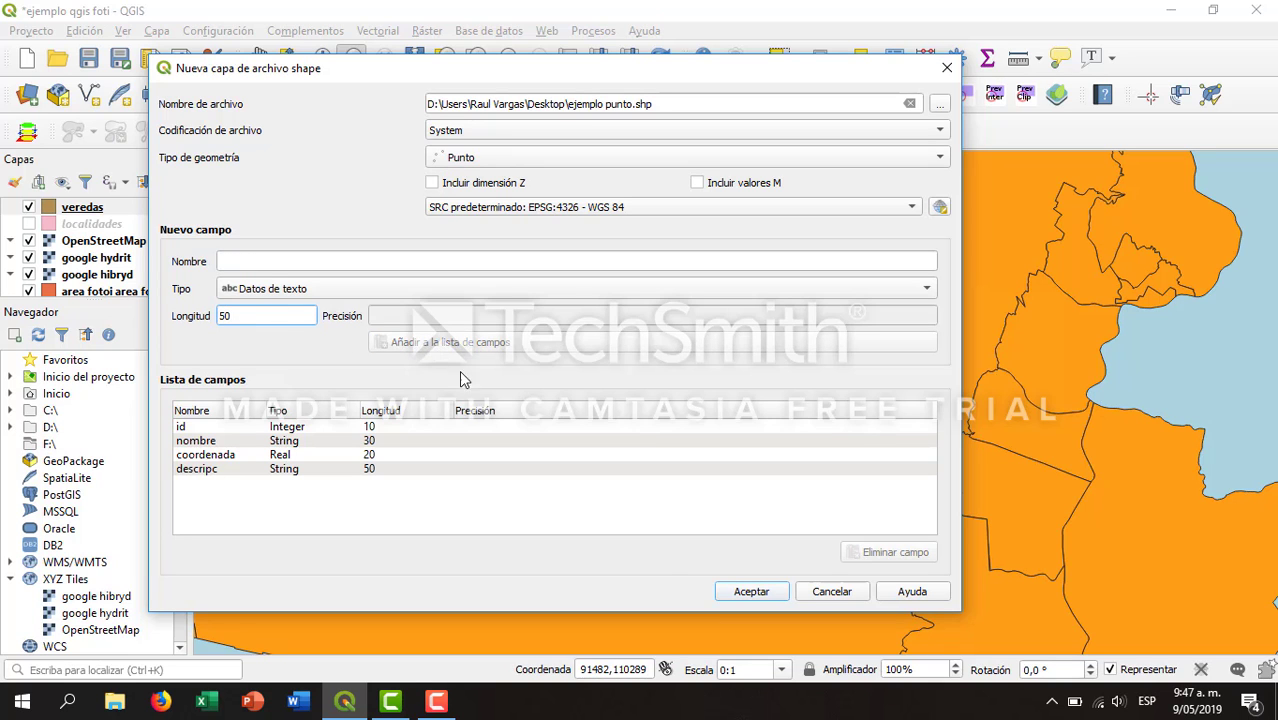
click(760, 592)
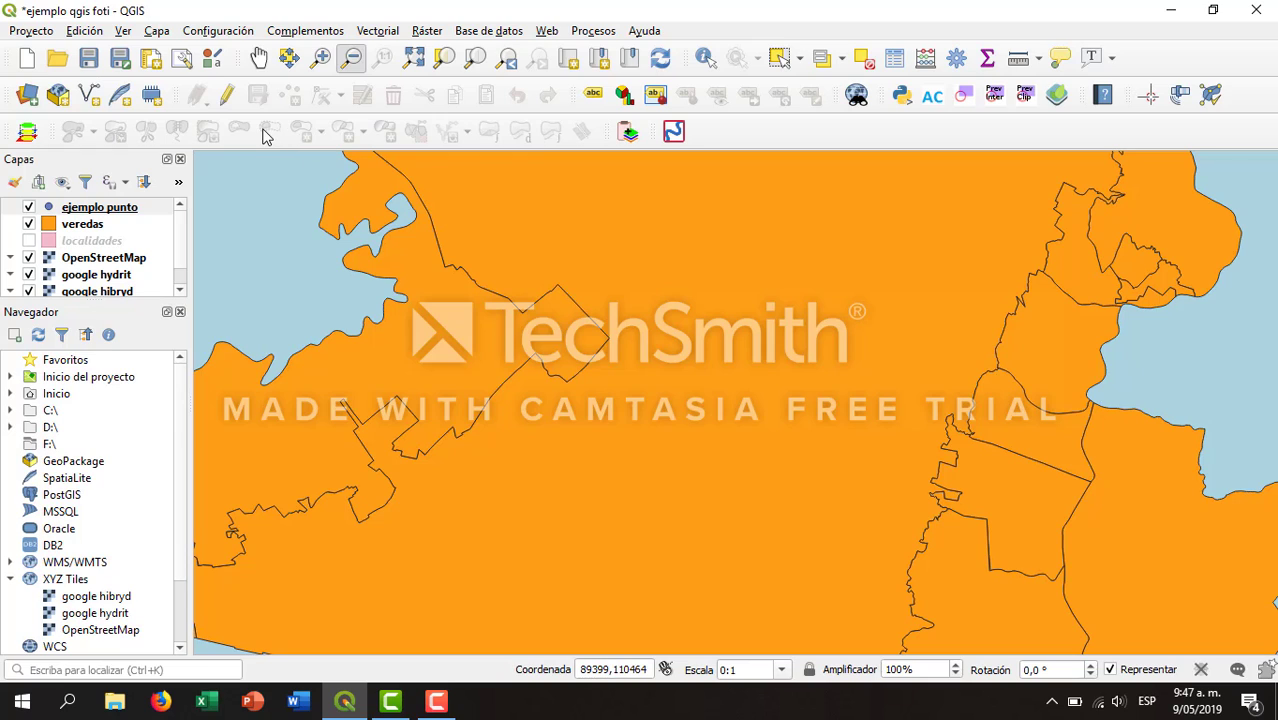
- Enable editing on the "ejemplo punto" layer and place a point at the western corner of the small diamond-shaped boundary in the veredas map
click(97, 211)
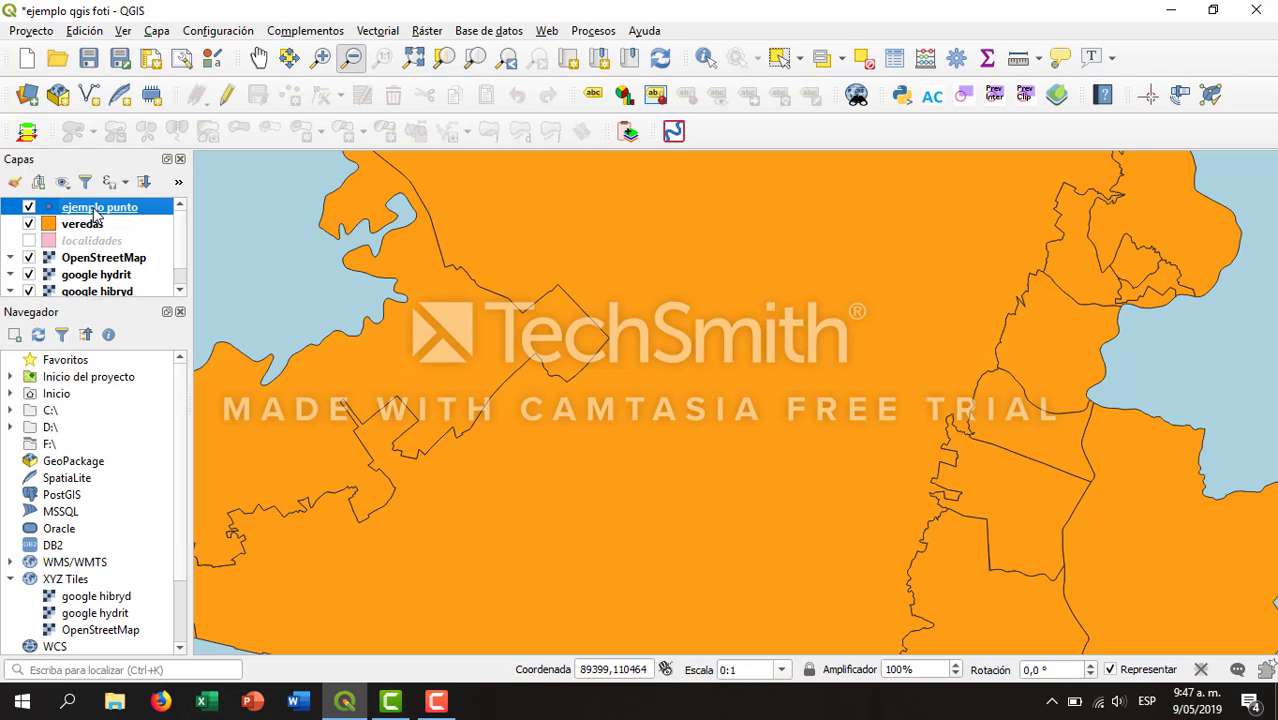
click(228, 96)
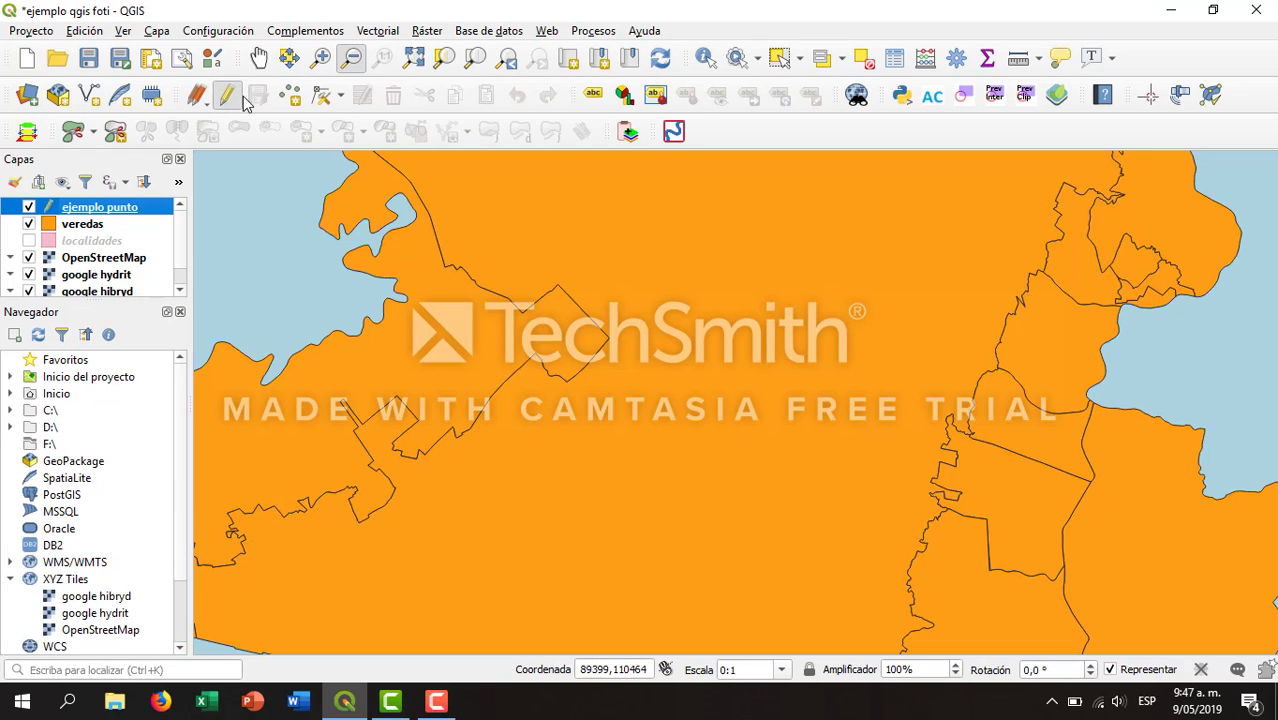
click(290, 100)
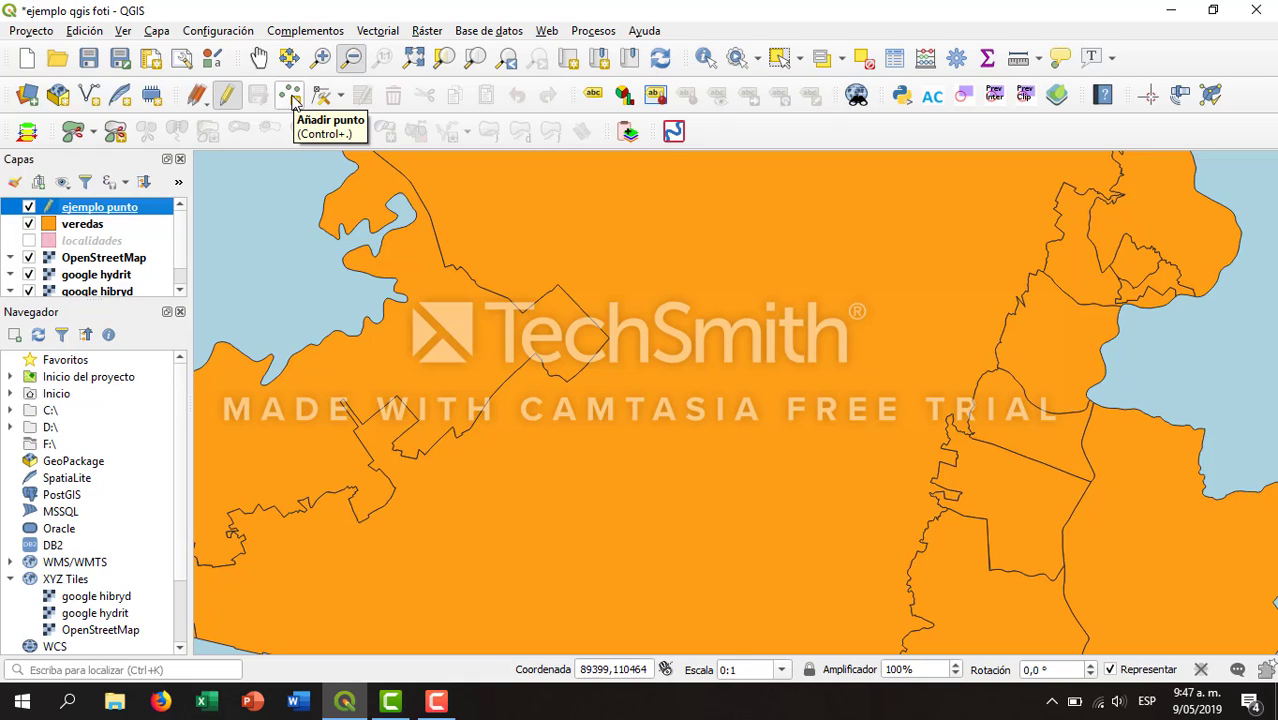
click(291, 97)
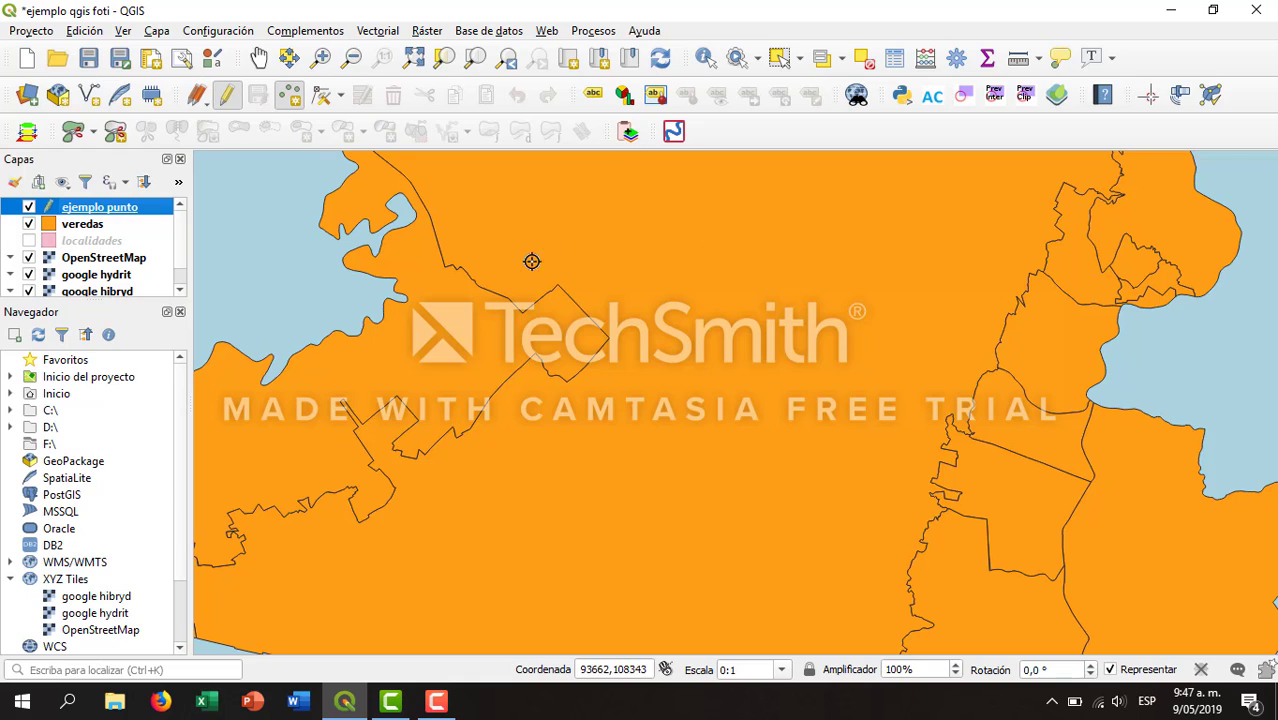
click(522, 311)
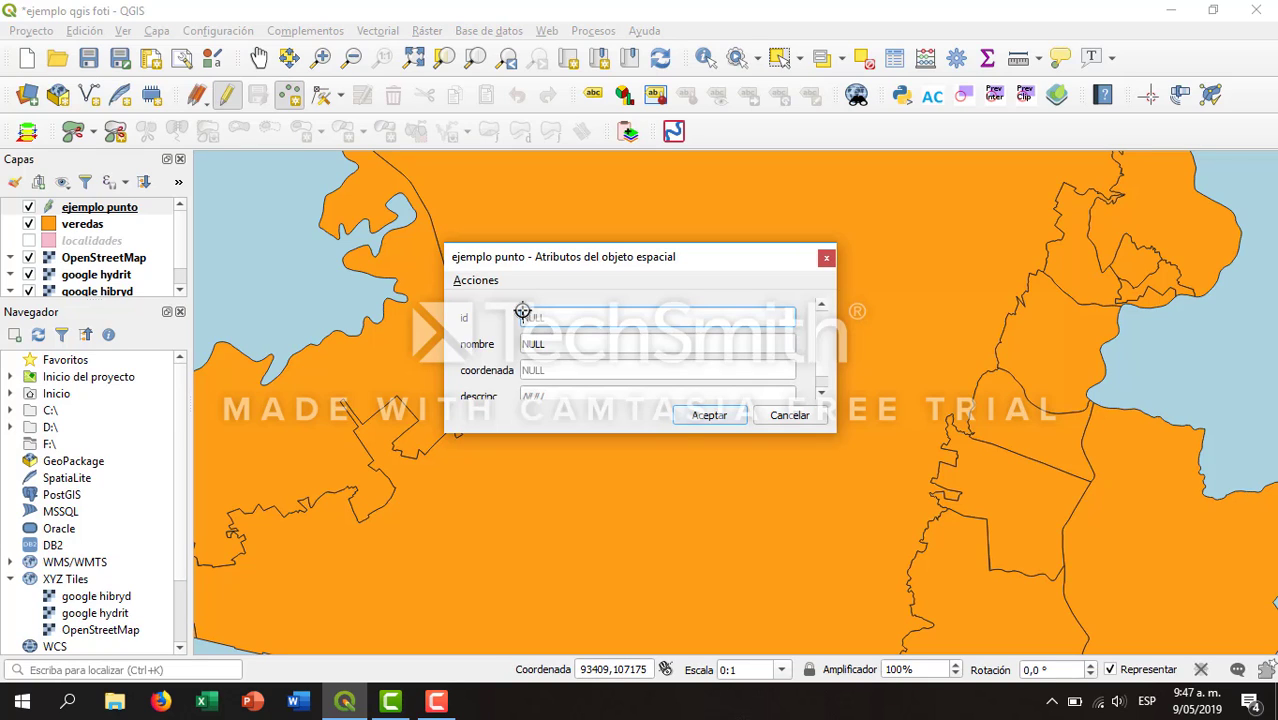
- Fill in the first point's attributes with id 1, nombre "punto 1", coordenada 4678987 and descripc "mojon", and accept them
click(821, 394)
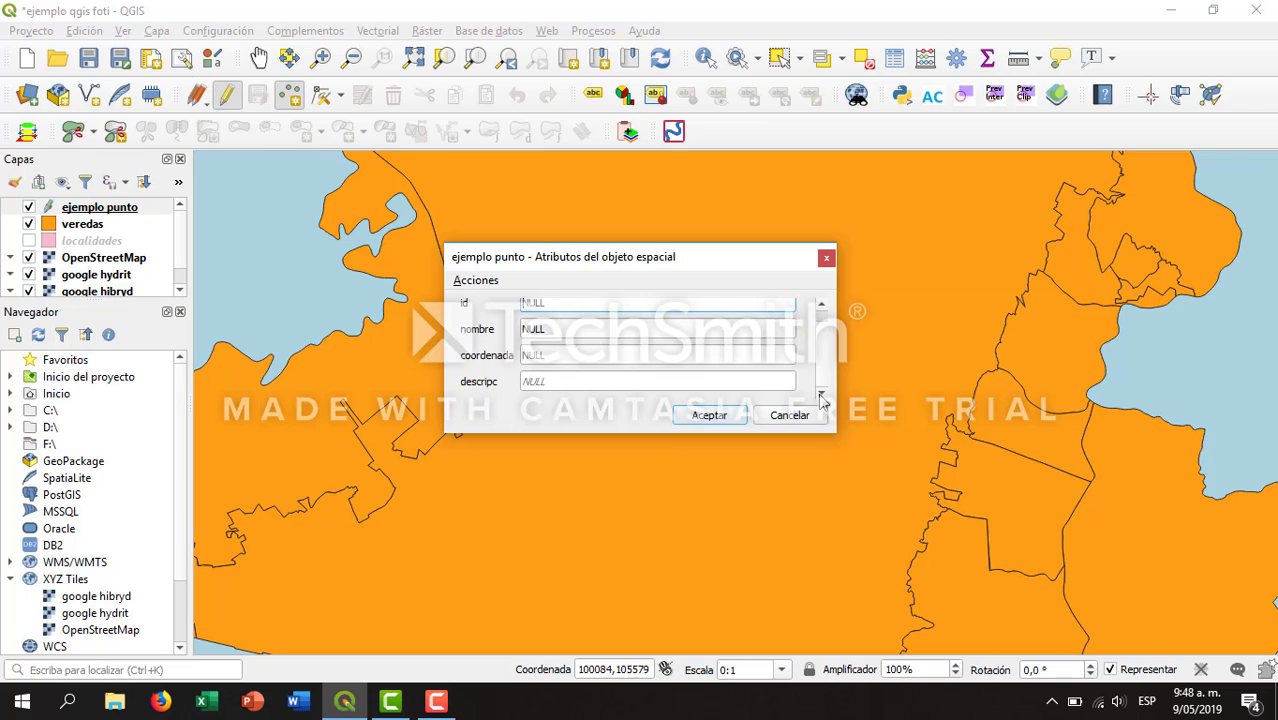
click(822, 305)
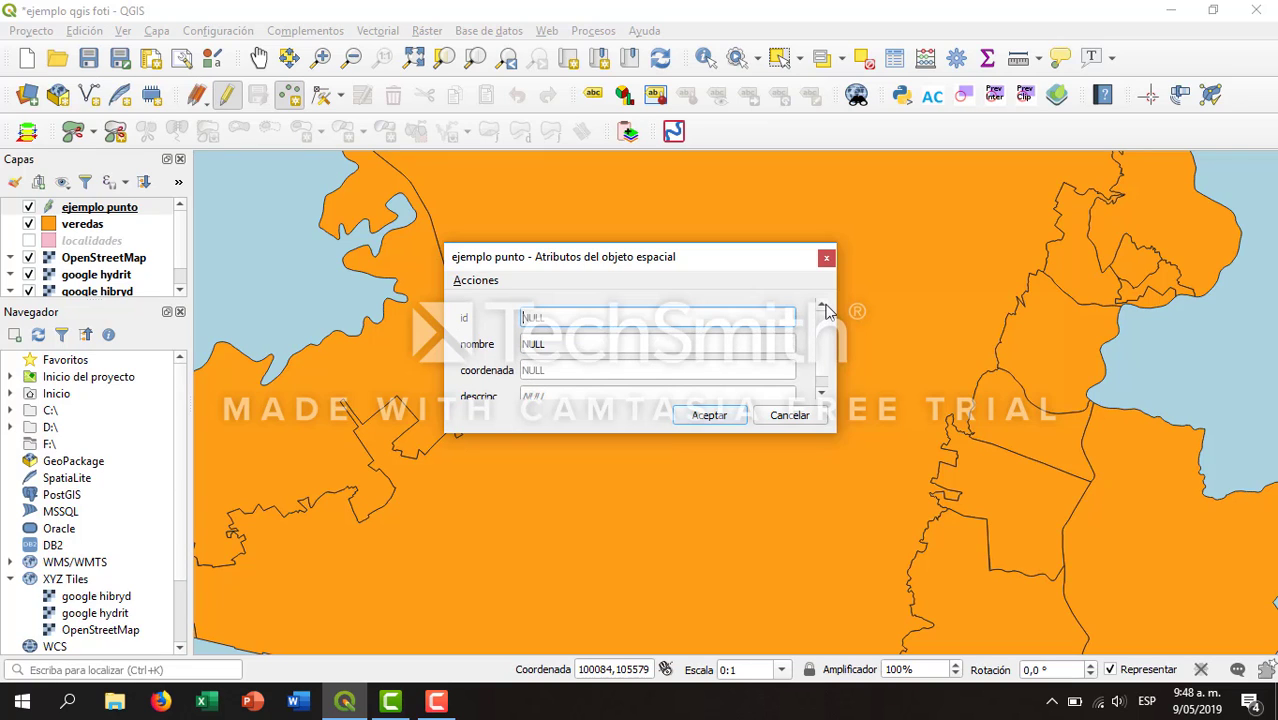
click(821, 394)
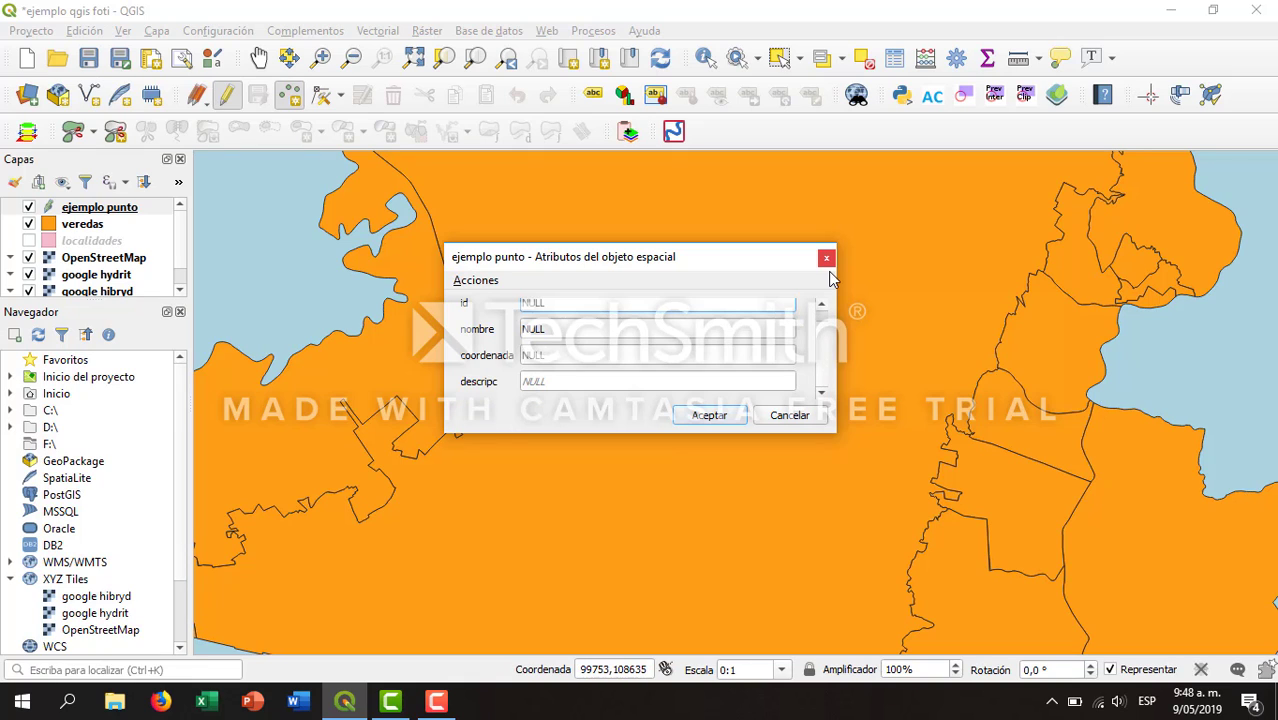
click(822, 307)
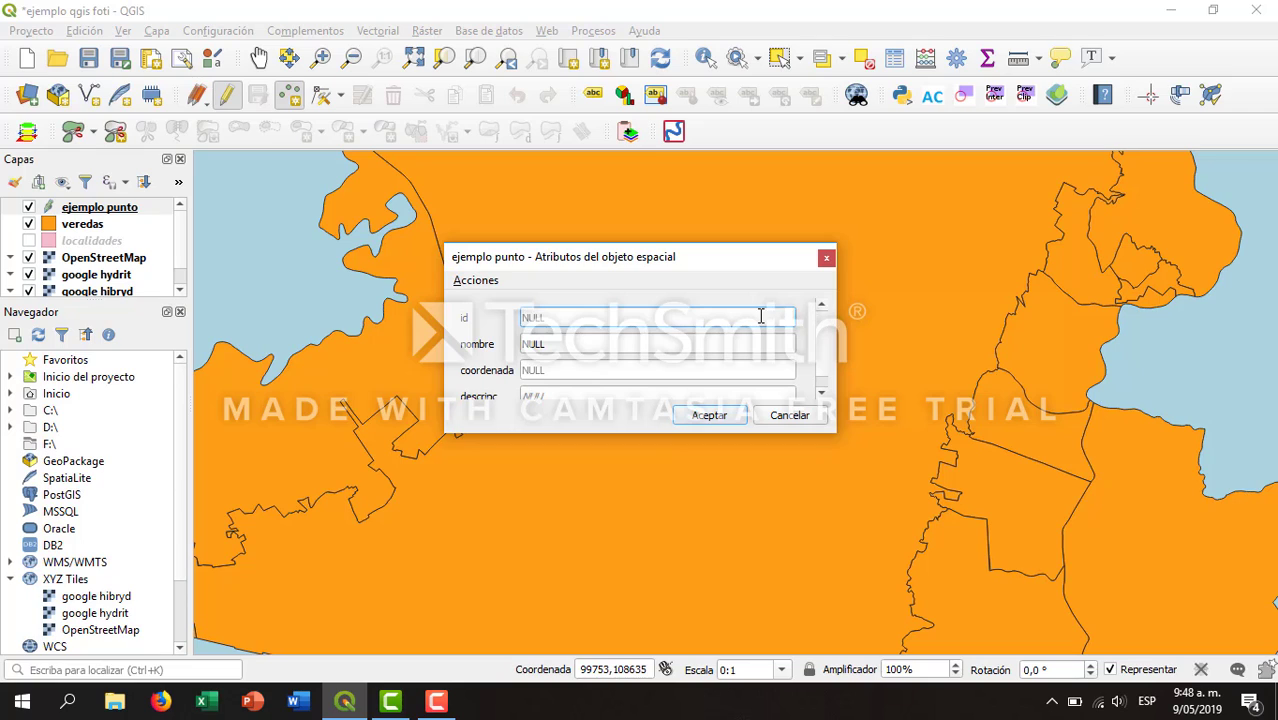
text(1)
click(722, 343)
key(BackSpace)
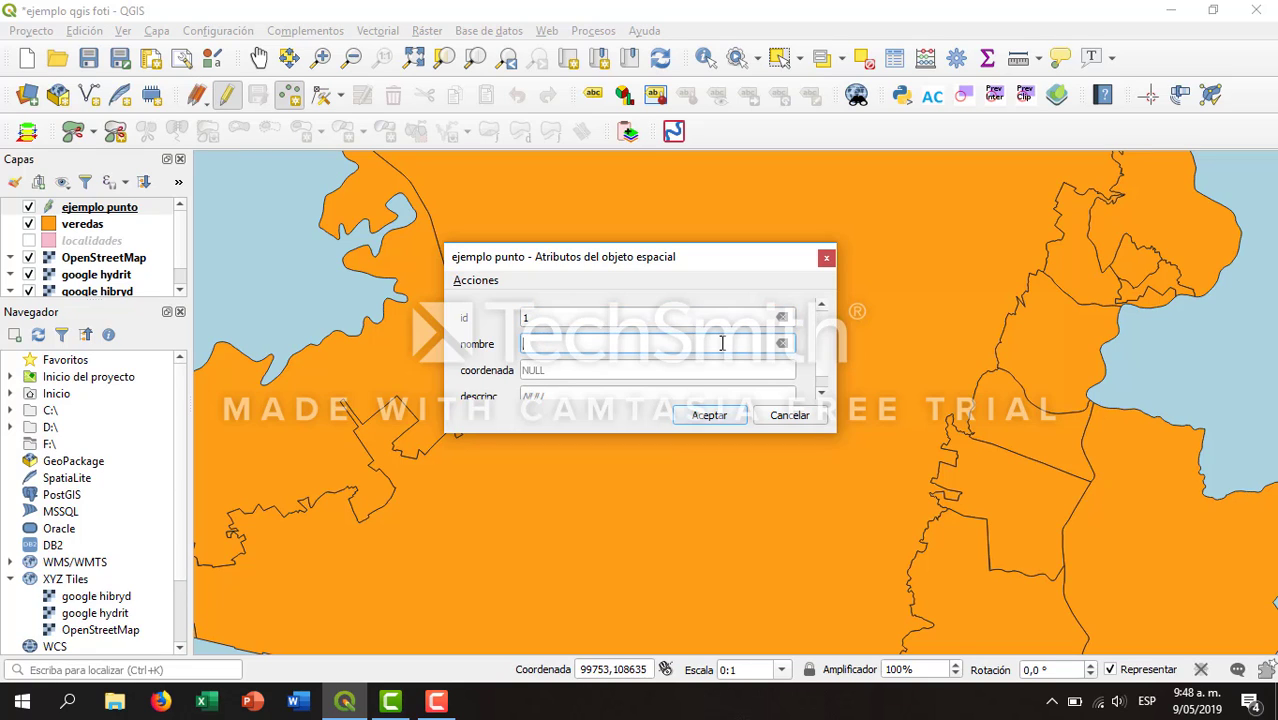
text(punto 1)
click(695, 369)
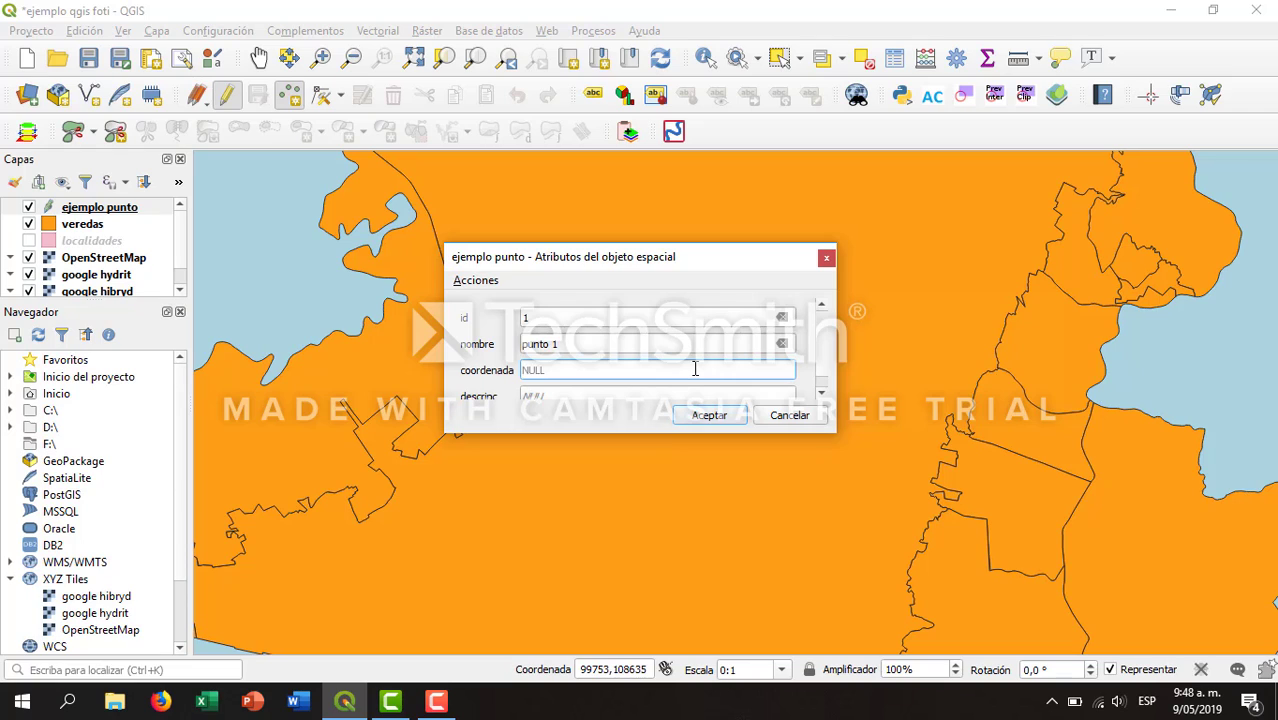
text(4678987)
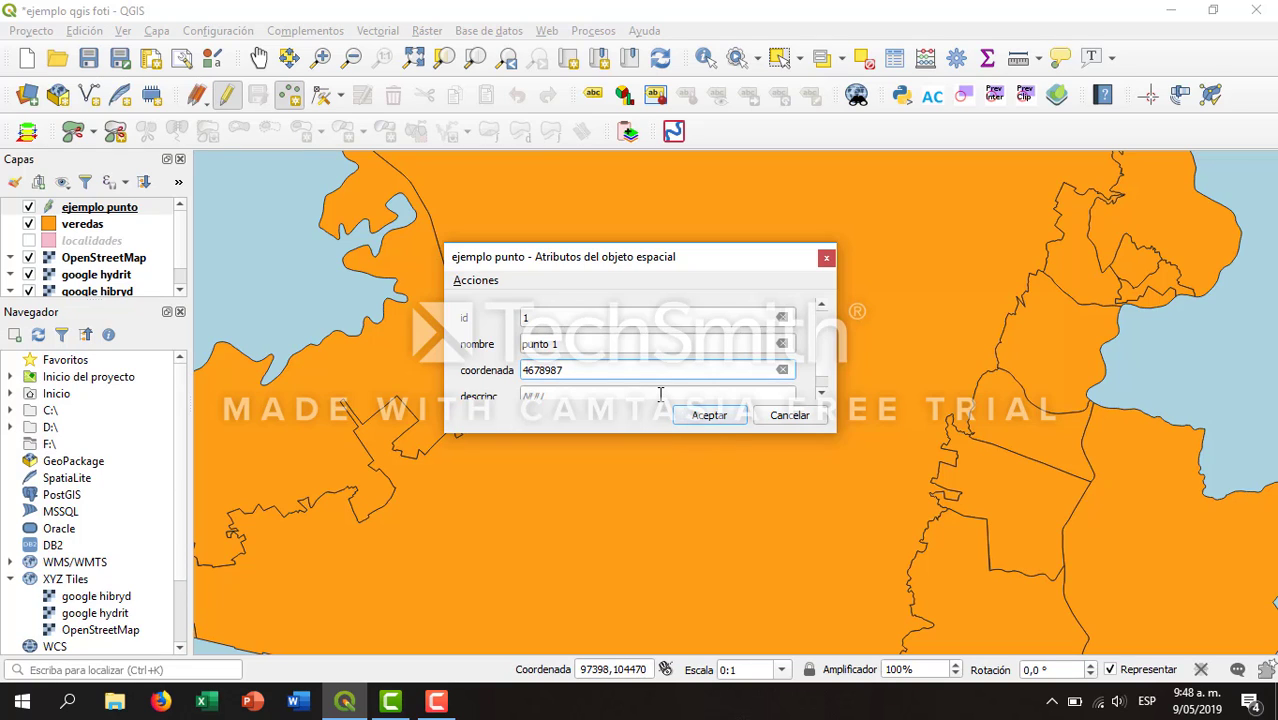
click(660, 395)
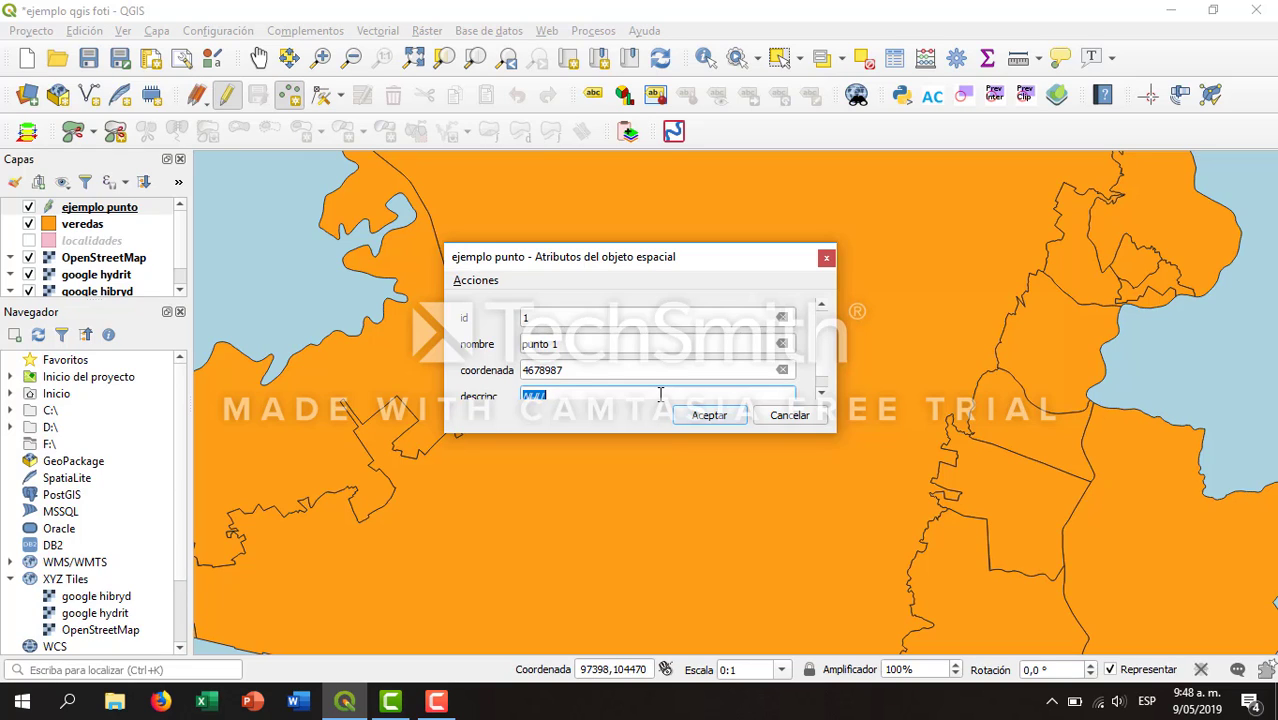
text(mojon)
click(704, 415)
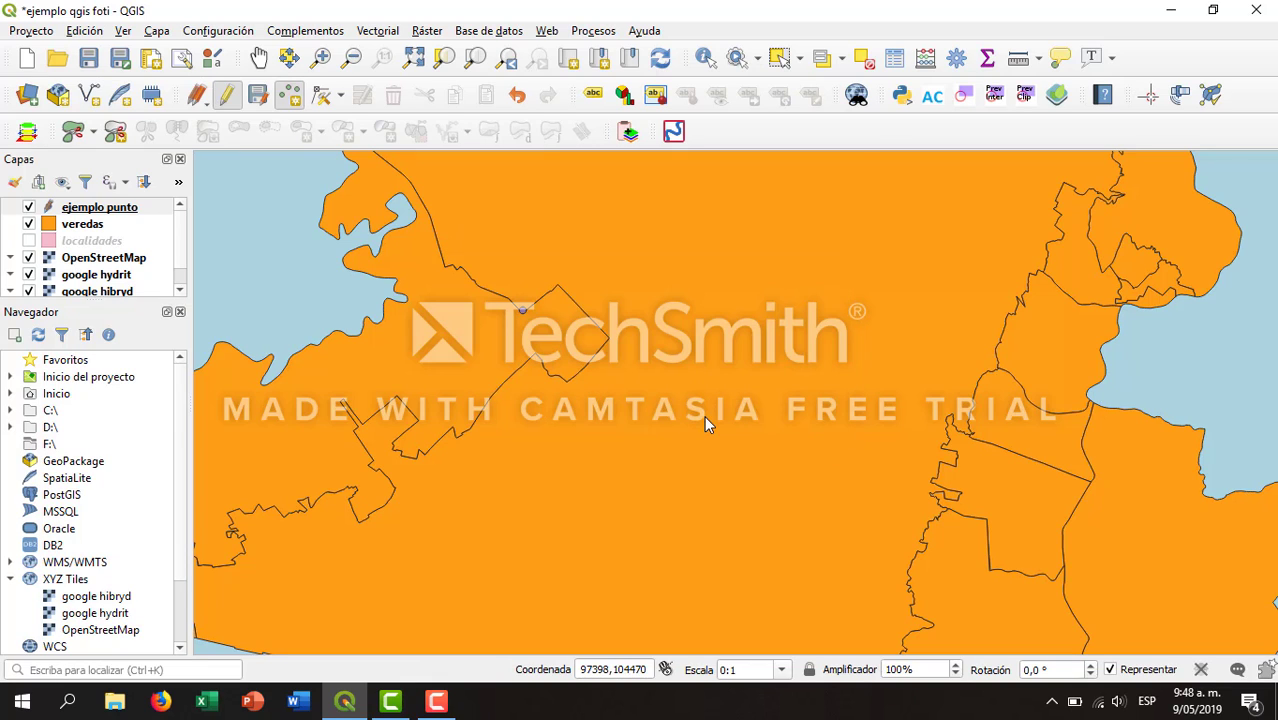
- Add a point at the diamond-shaped boundary's northern corner with id 2, nombre "punto 2", coordenada 4569877 and descripc "mojon 2"
click(558, 285)
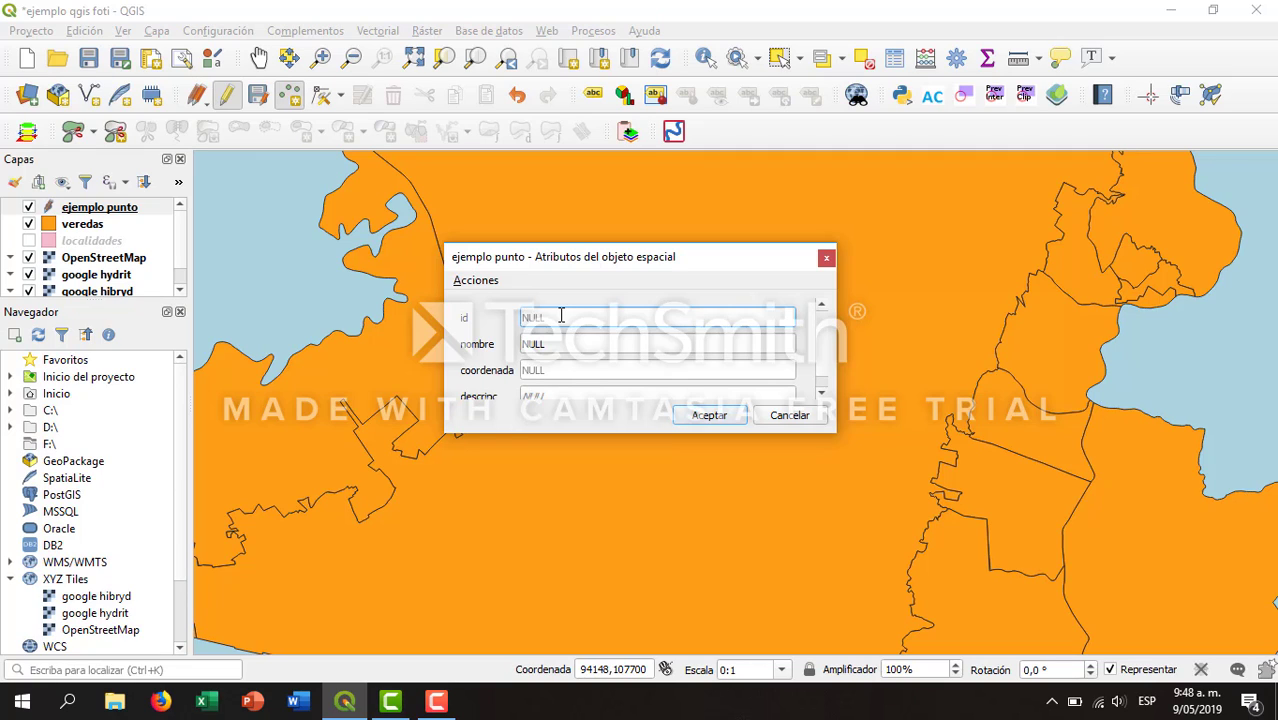
text(2)
click(565, 346)
text(pun)
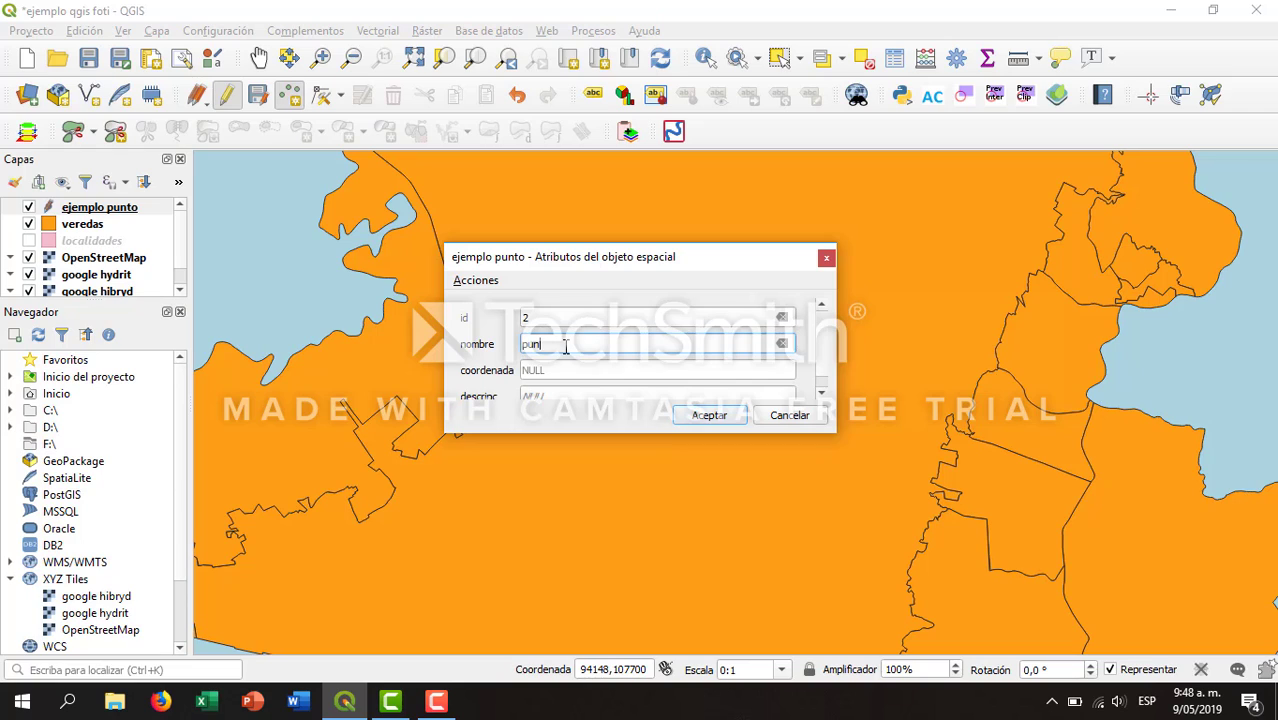
text(to 2)
click(567, 370)
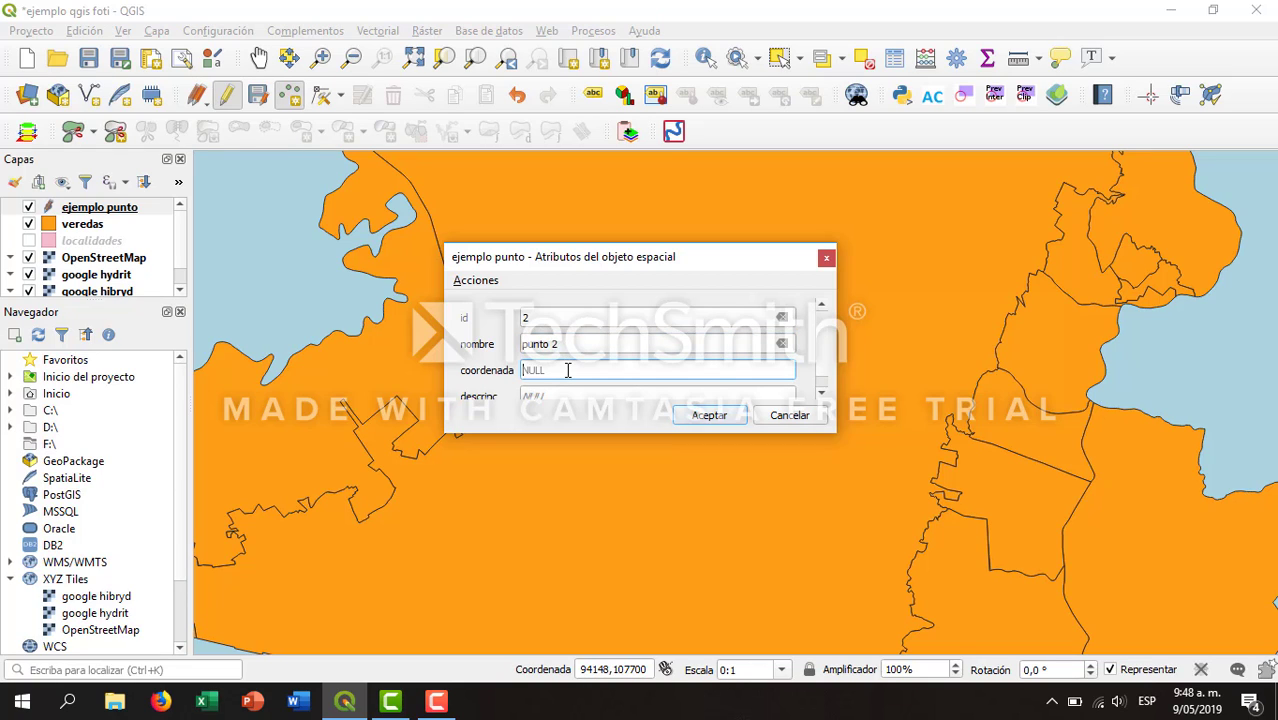
text(4569877)
click(578, 395)
key(BackSpace)
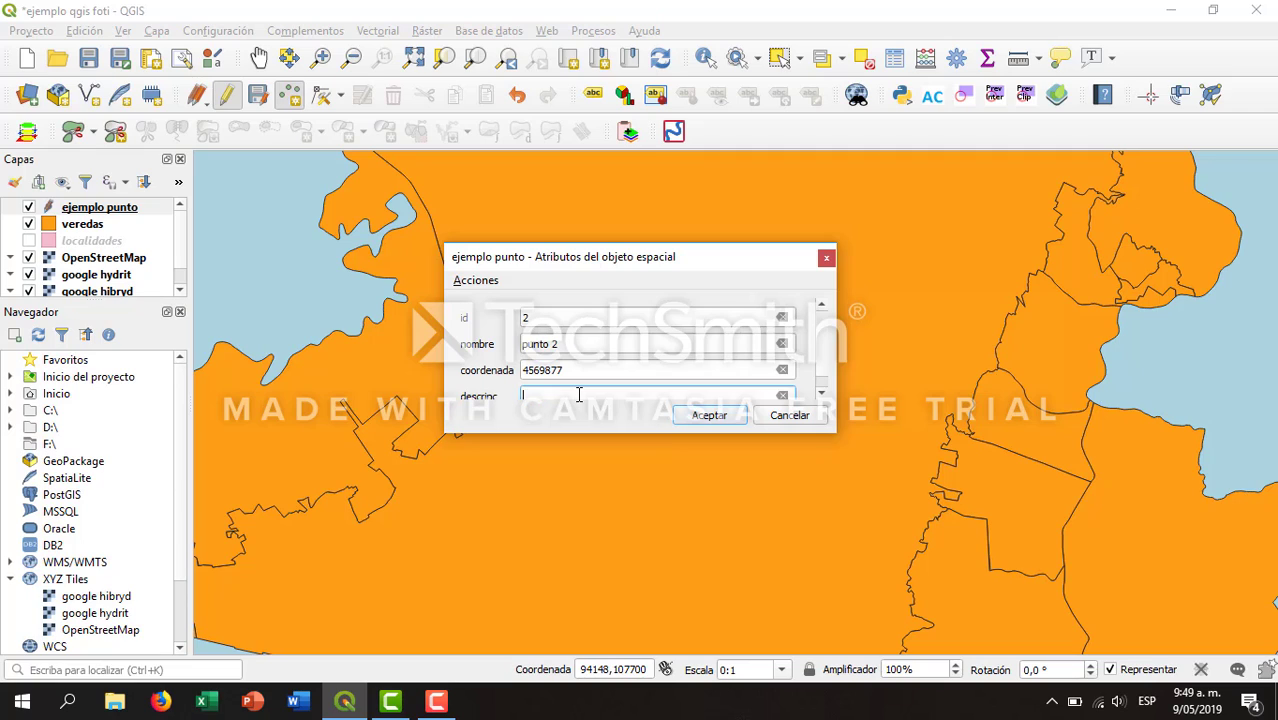
text(mojon 2)
click(706, 416)
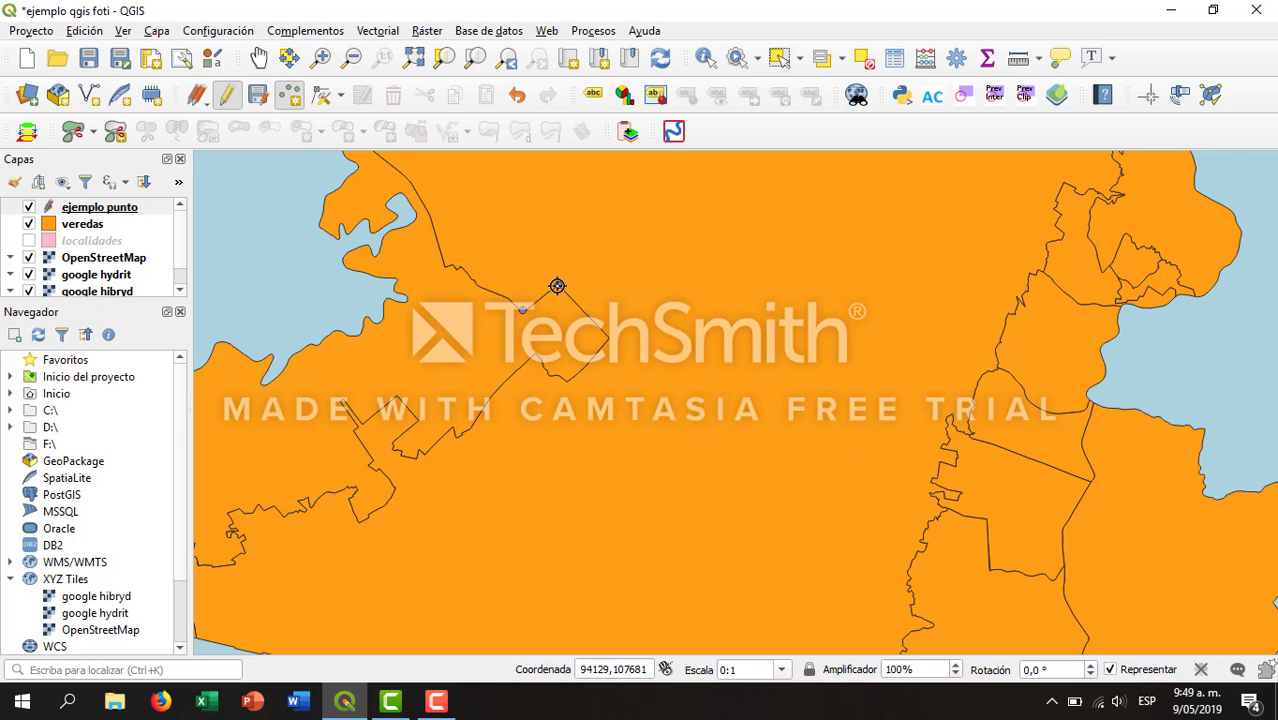
- Add a point at the diamond-shaped boundary's eastern corner with id 3, nombre "punto 3", coordenada 6554987 and descripc "mojon 3"
click(609, 339)
text(3)
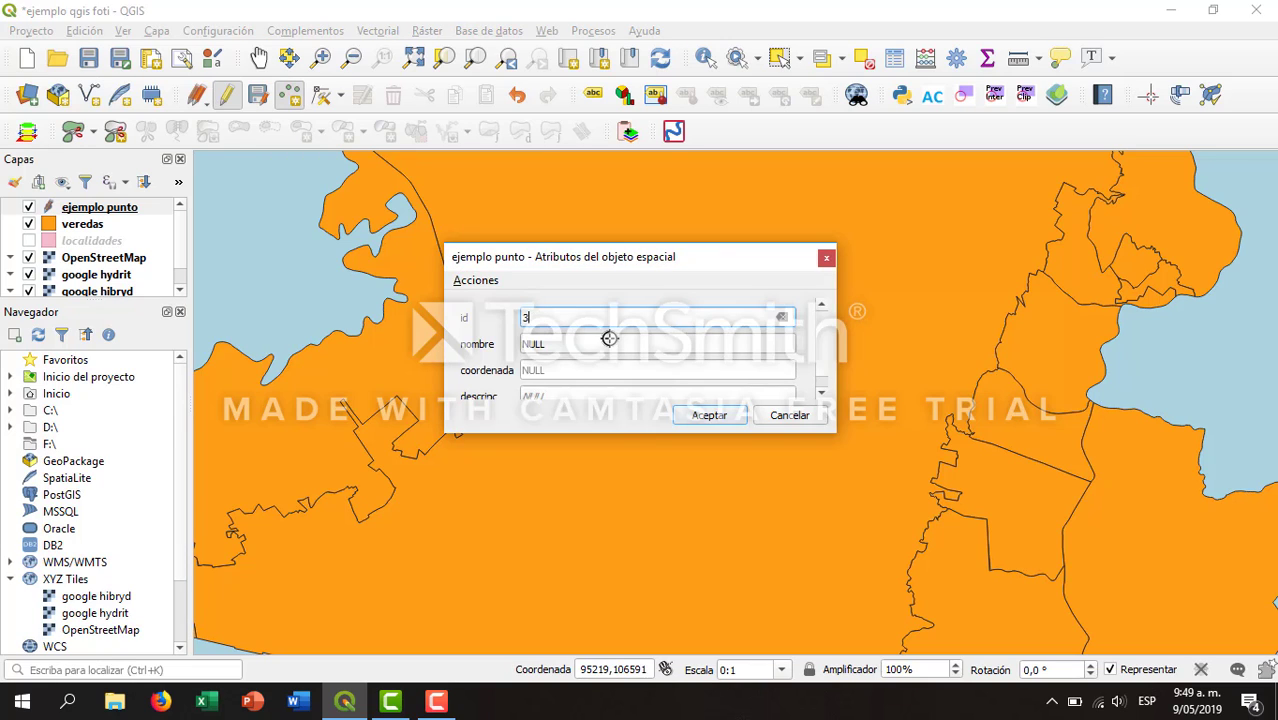
click(611, 341)
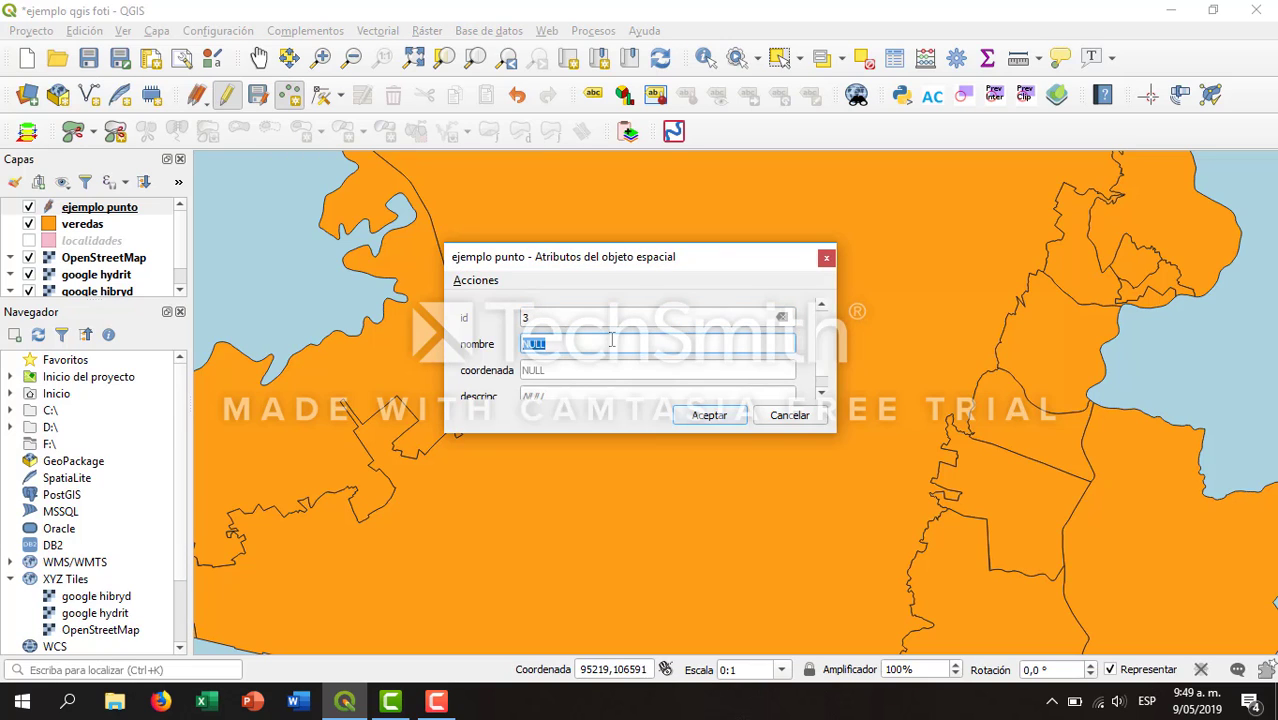
text(puny)
text(to 3)
click(594, 371)
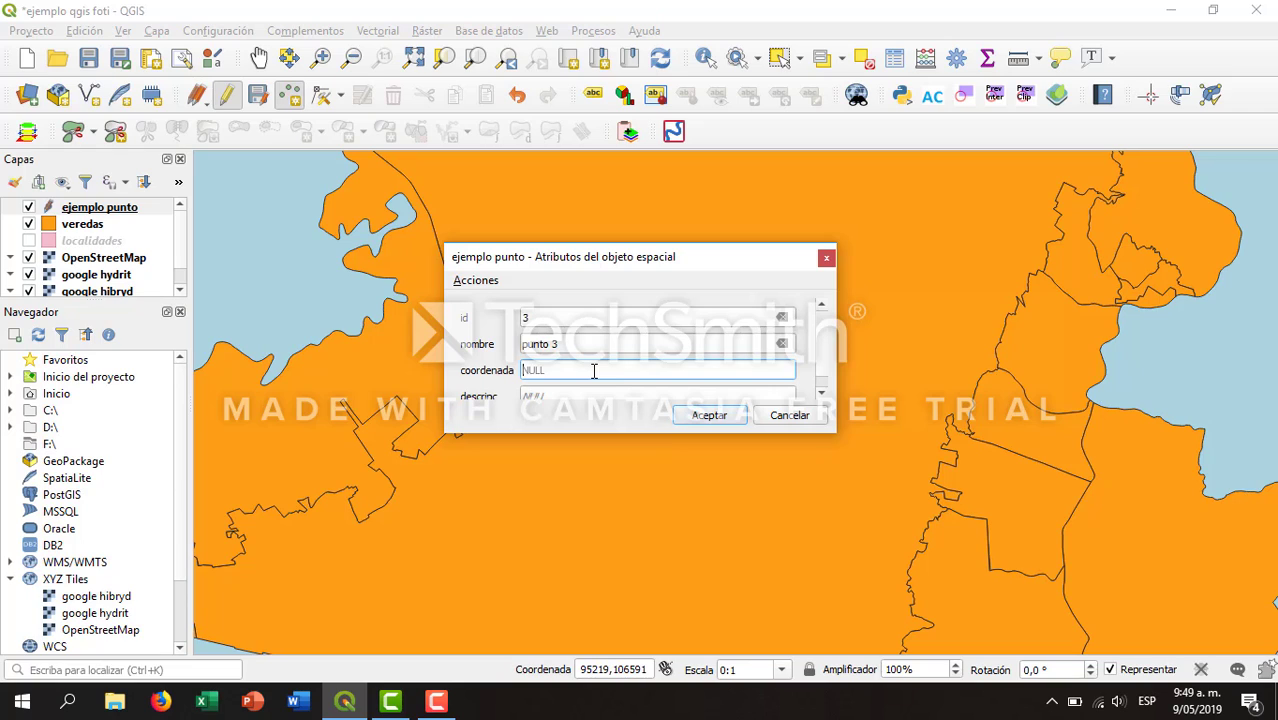
text(6554987)
click(598, 393)
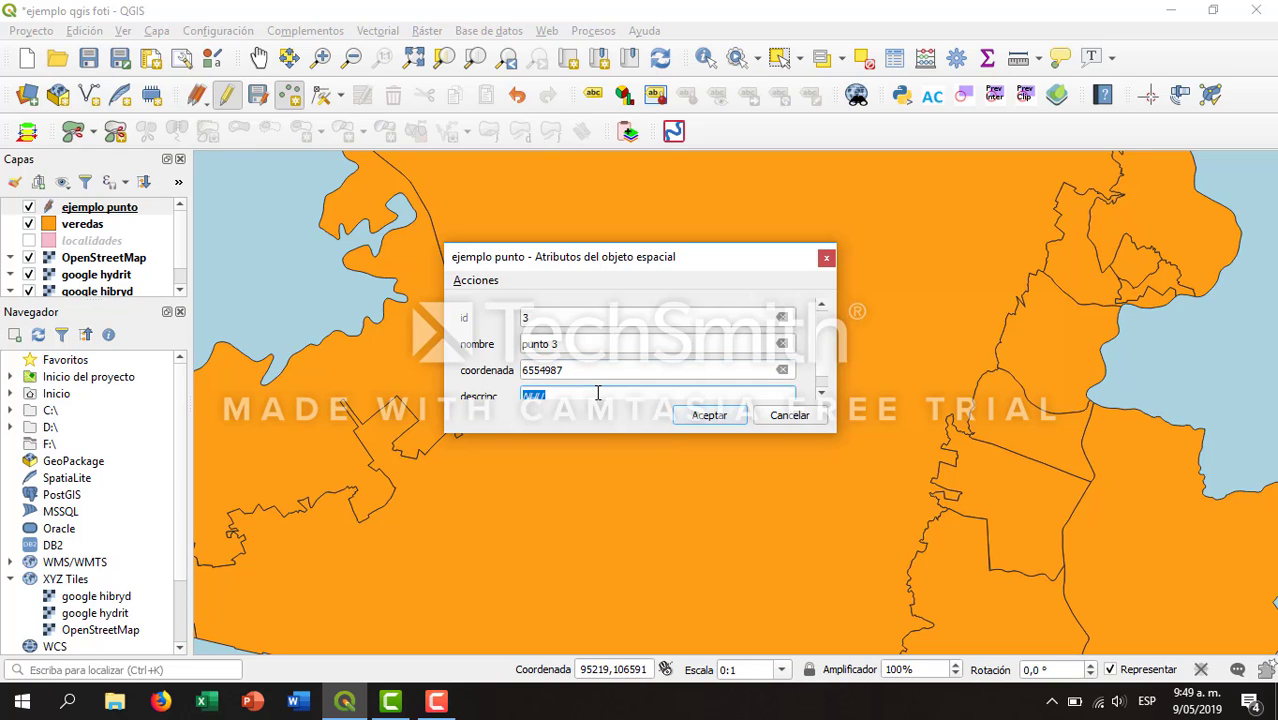
text(ml)
text(on )
text(3)
click(709, 415)
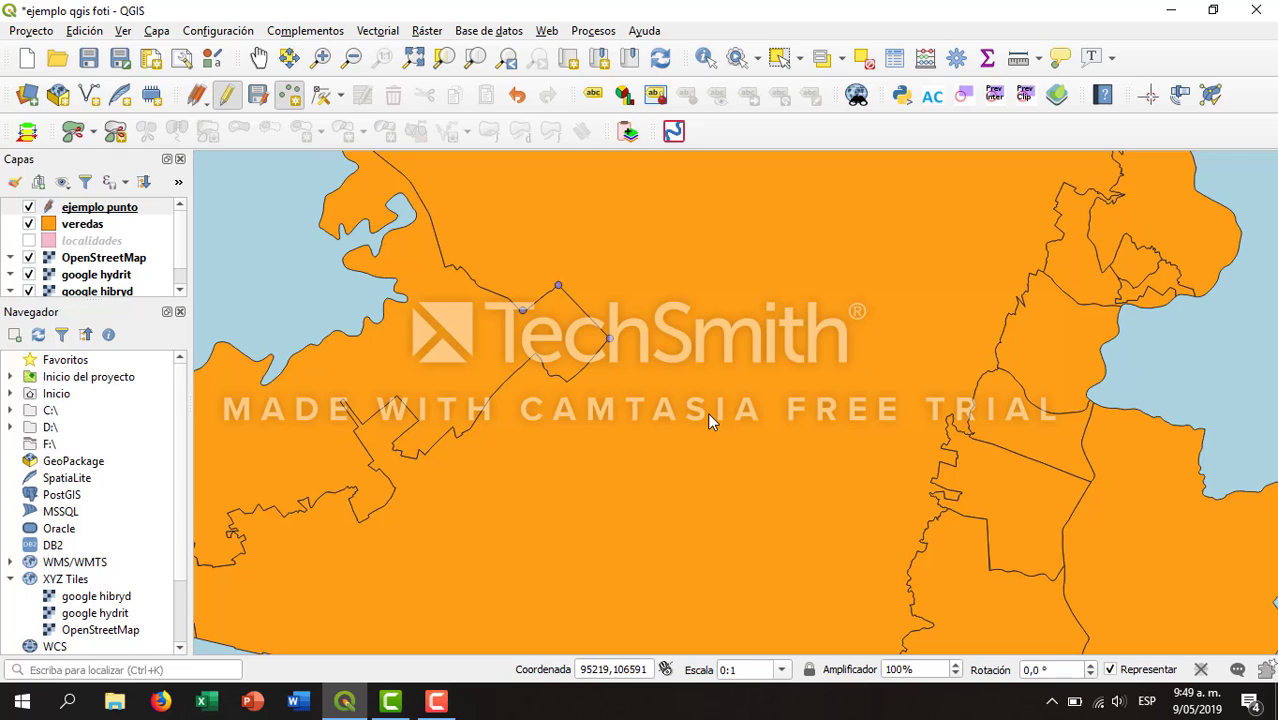
- Check the digitized points by hiding and reshowing the "ejemplo punto" layer, and review its attribute table
click(134, 212)
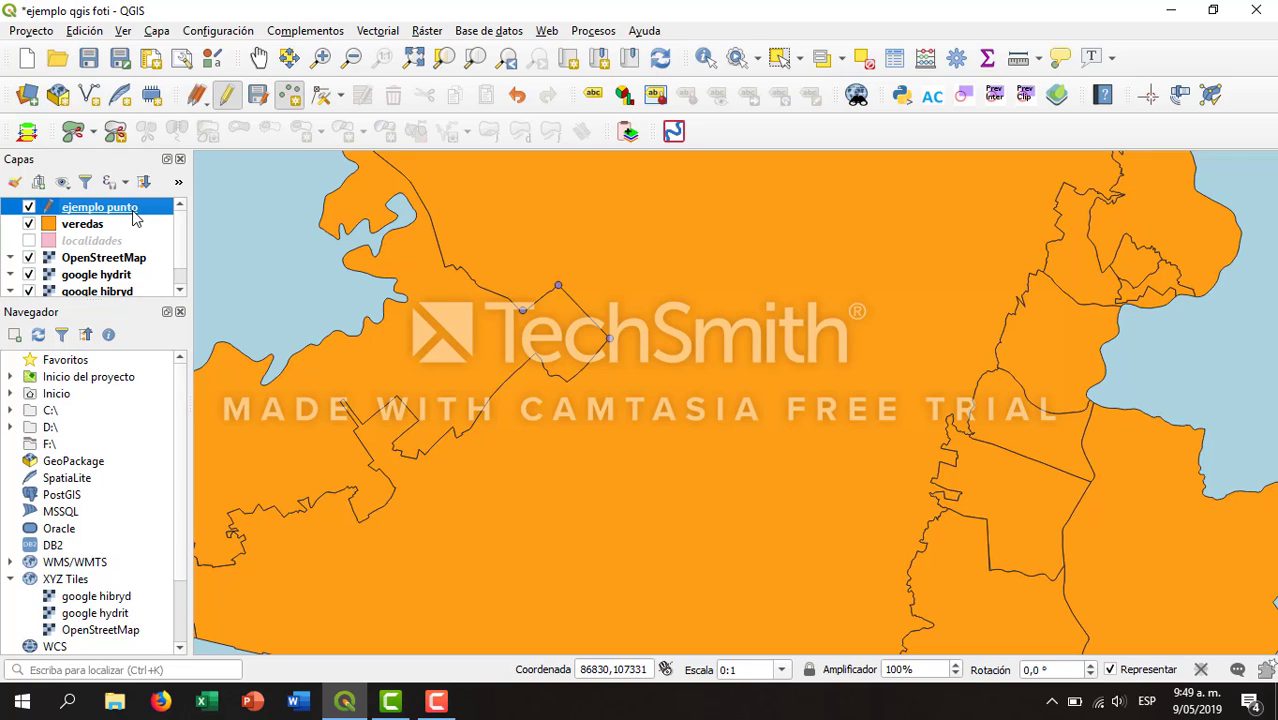
click(28, 208)
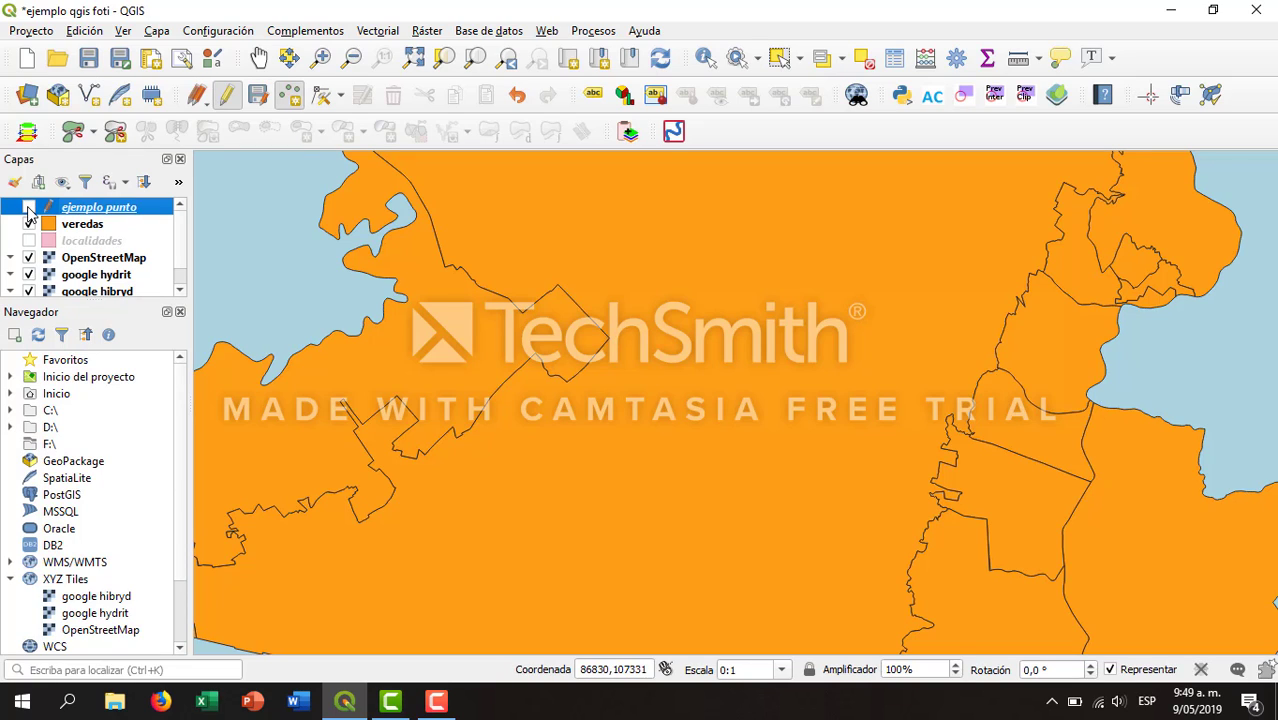
click(28, 208)
right_click(105, 210)
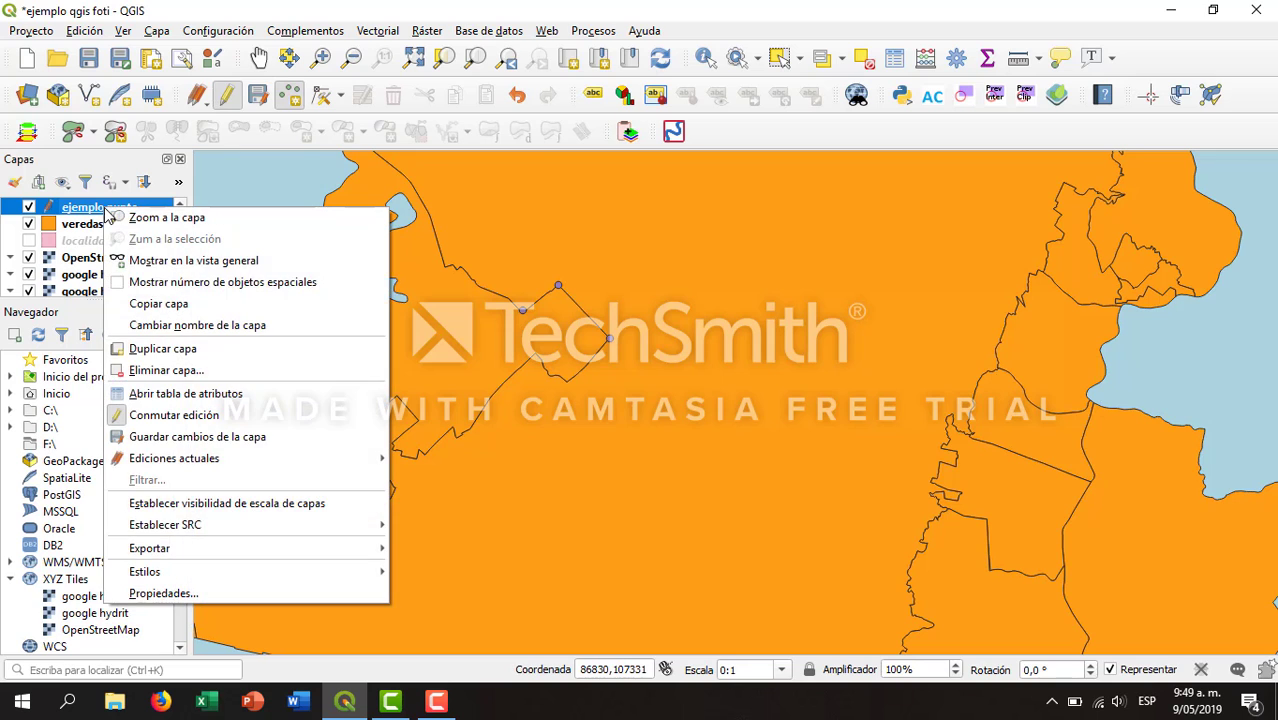
click(188, 396)
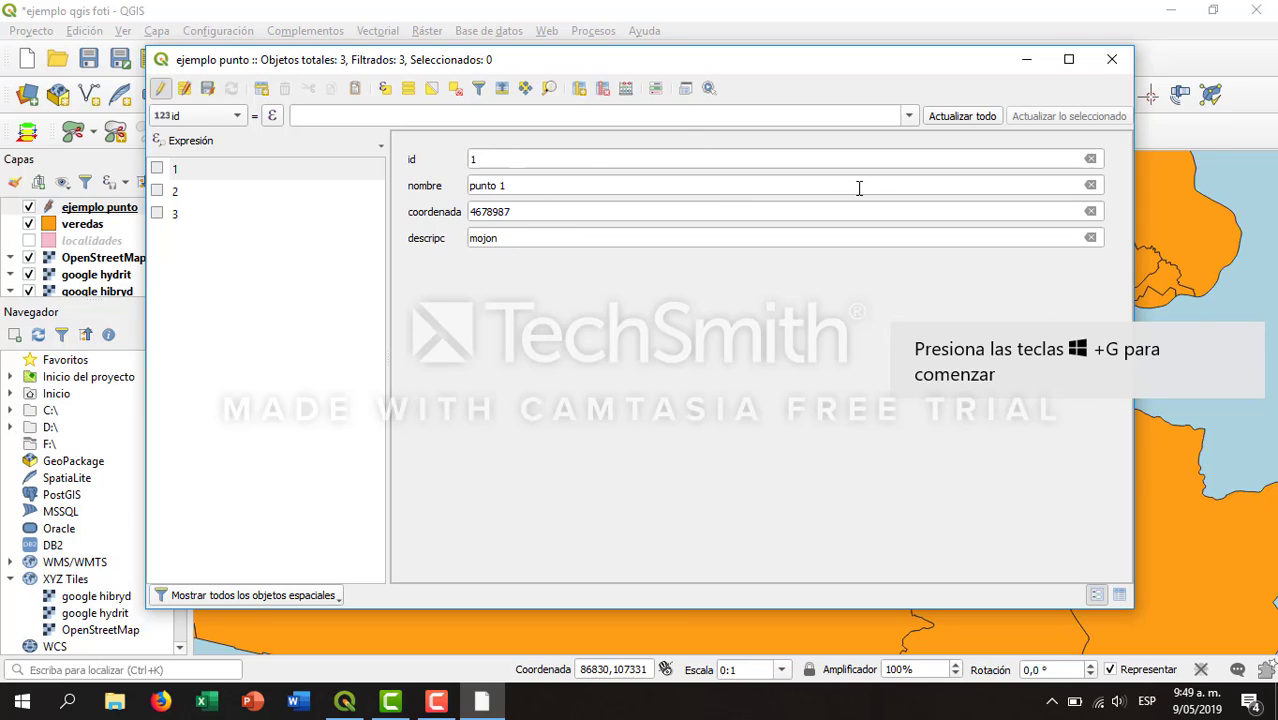
click(1112, 60)
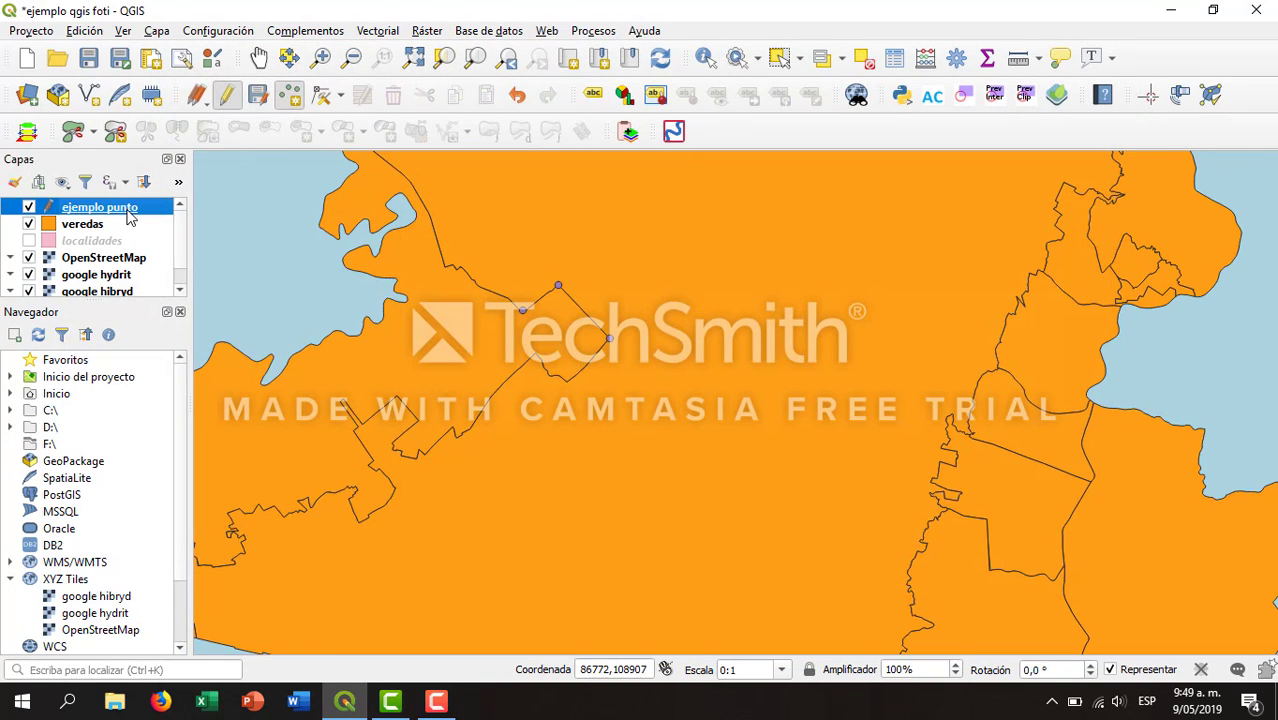
- Examine the favourite marker symbols in the "ejemplo punto" layer's symbology properties and accept the existing settings
right_click(127, 214)
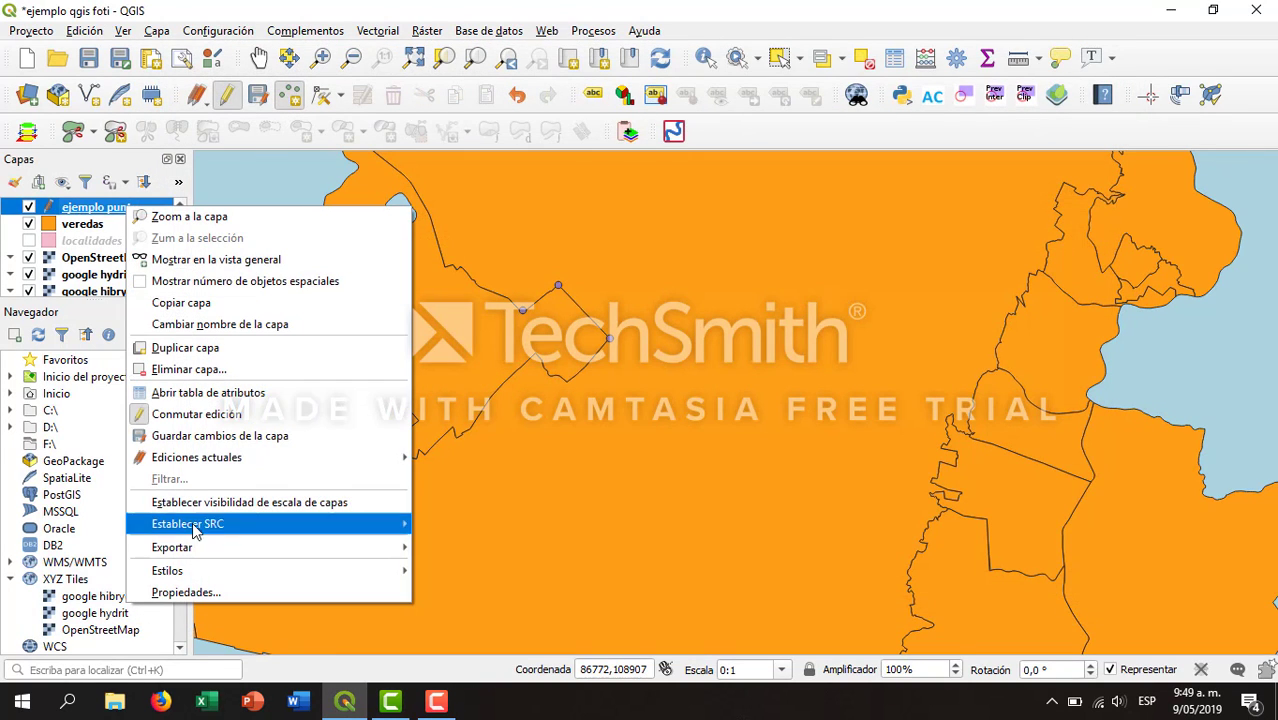
click(197, 593)
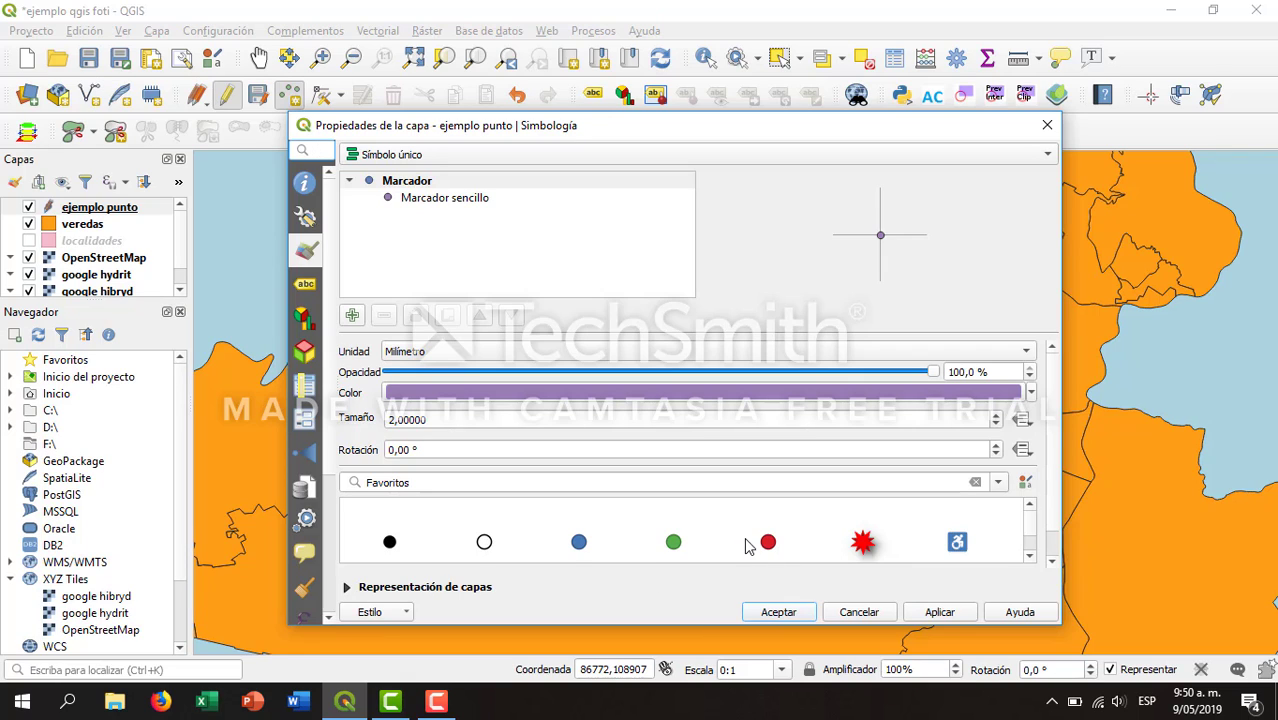
click(1031, 553)
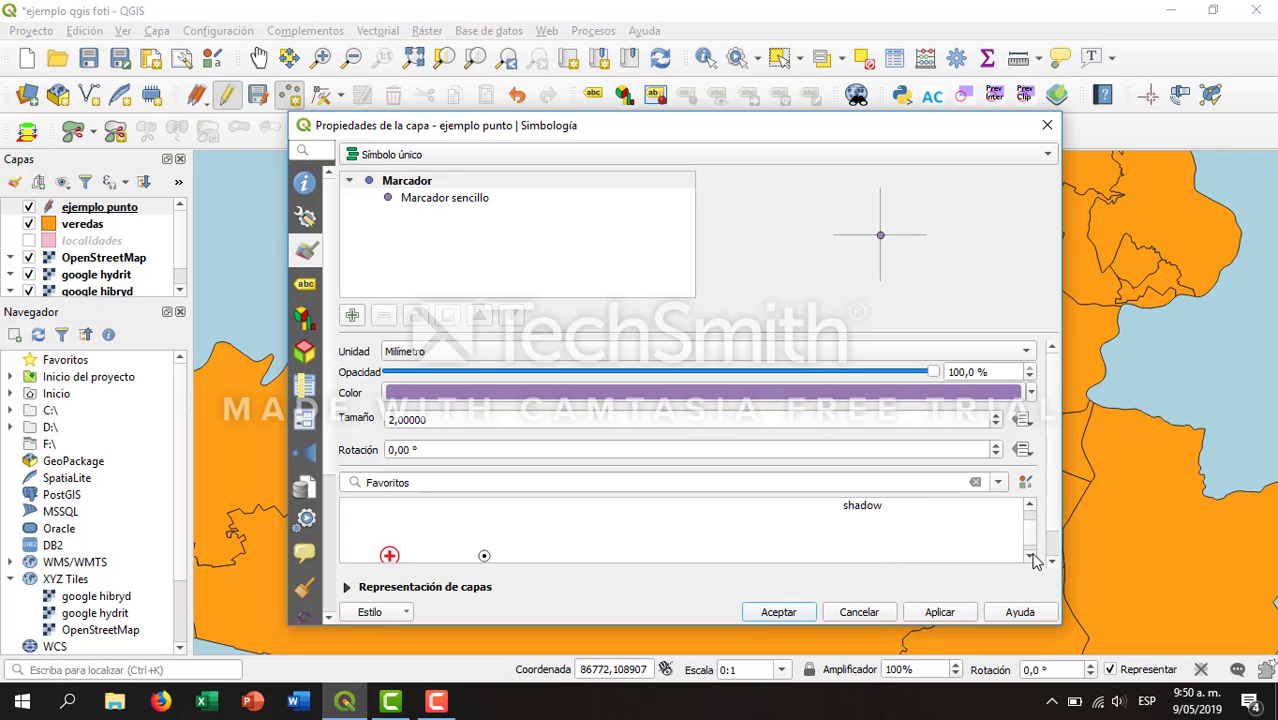
click(1031, 555)
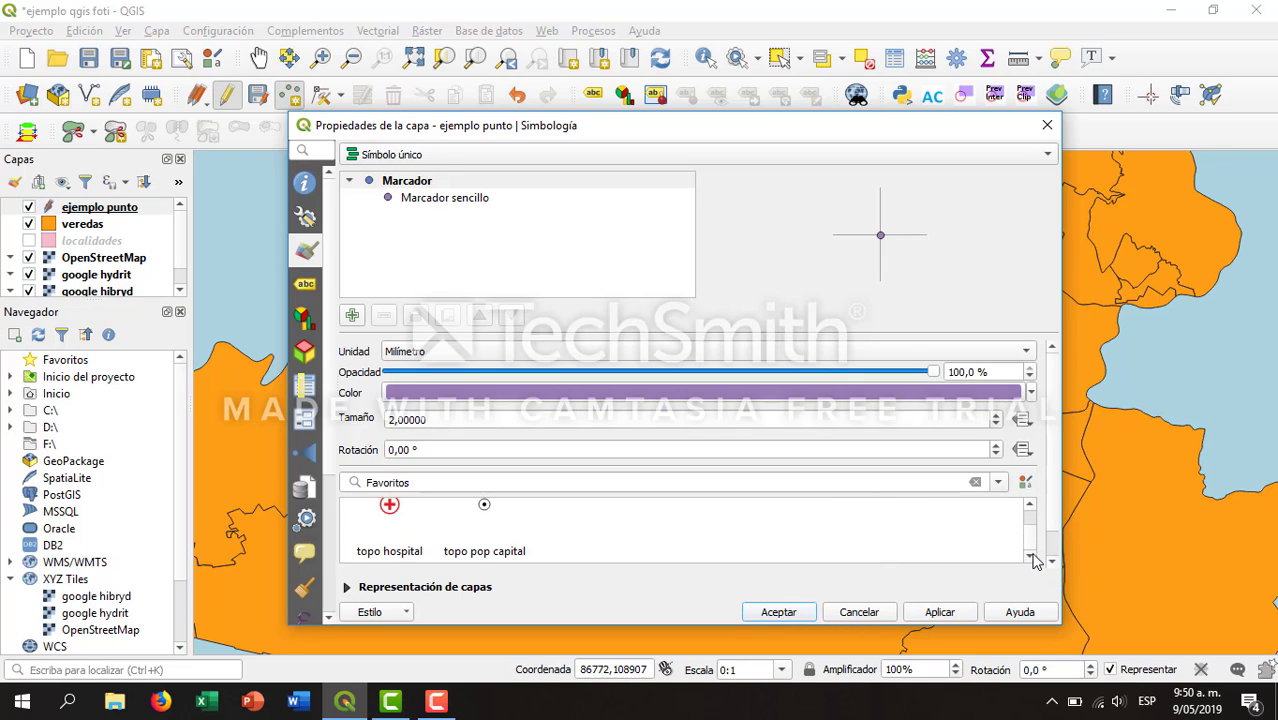
click(1030, 507)
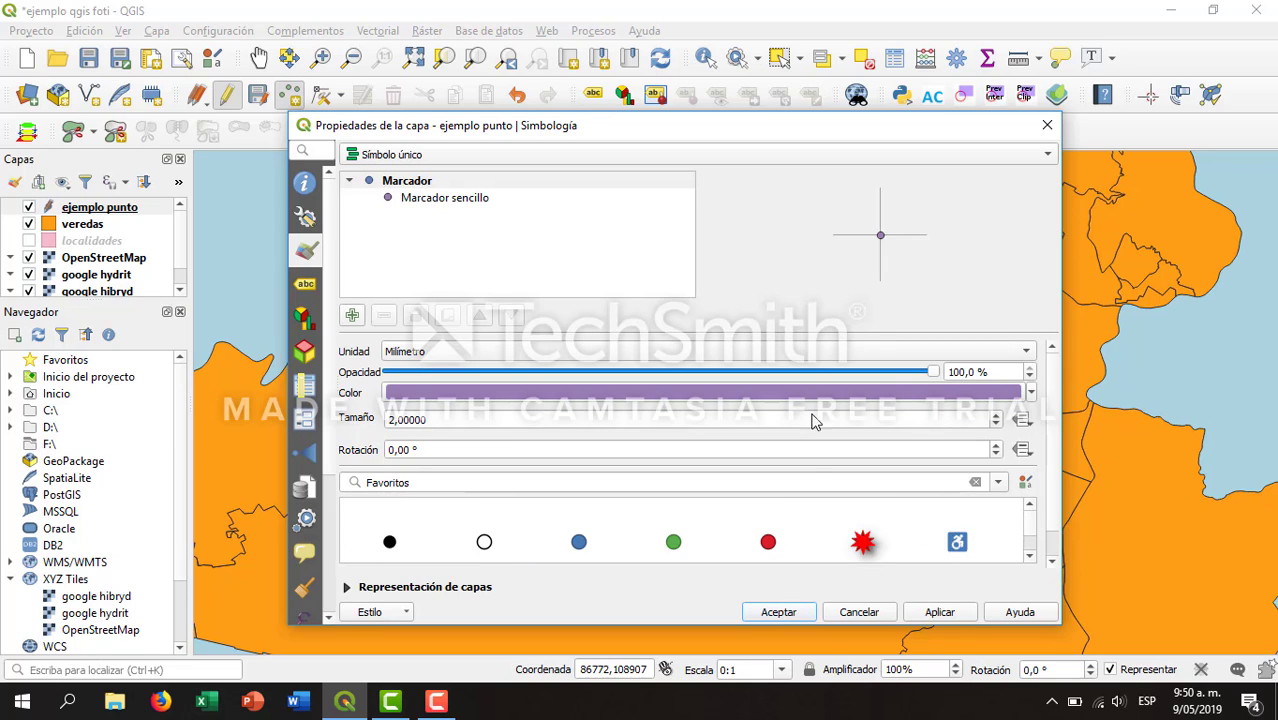
click(965, 614)
click(779, 612)
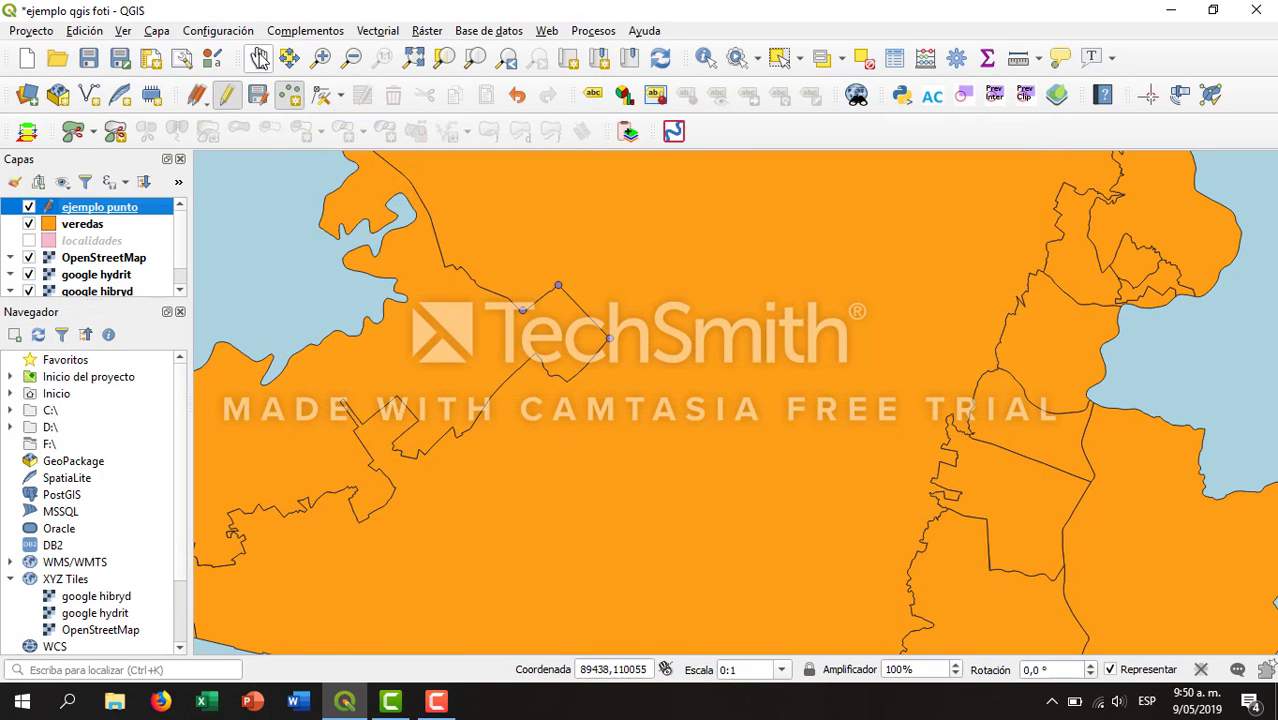
- Save the project and start a new shapefile layer with its file named "ejemplo linea" on the Desktop
click(89, 59)
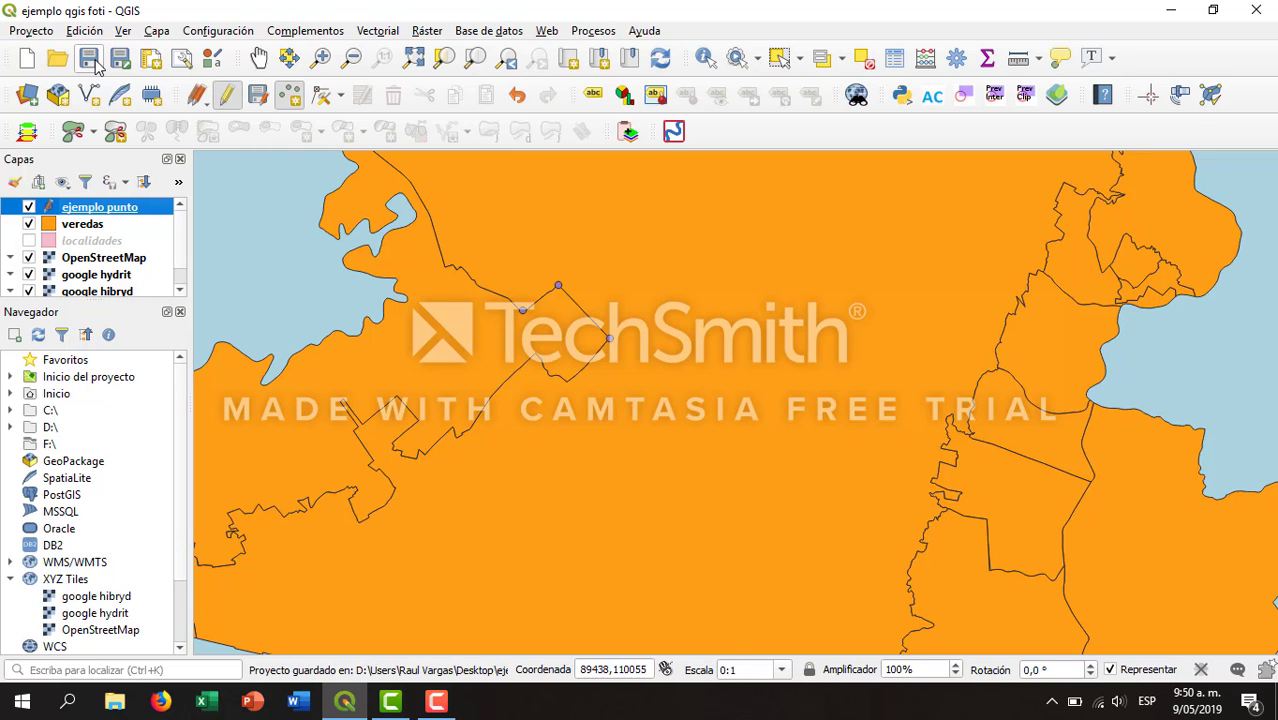
click(157, 31)
mouse_move(201, 74)
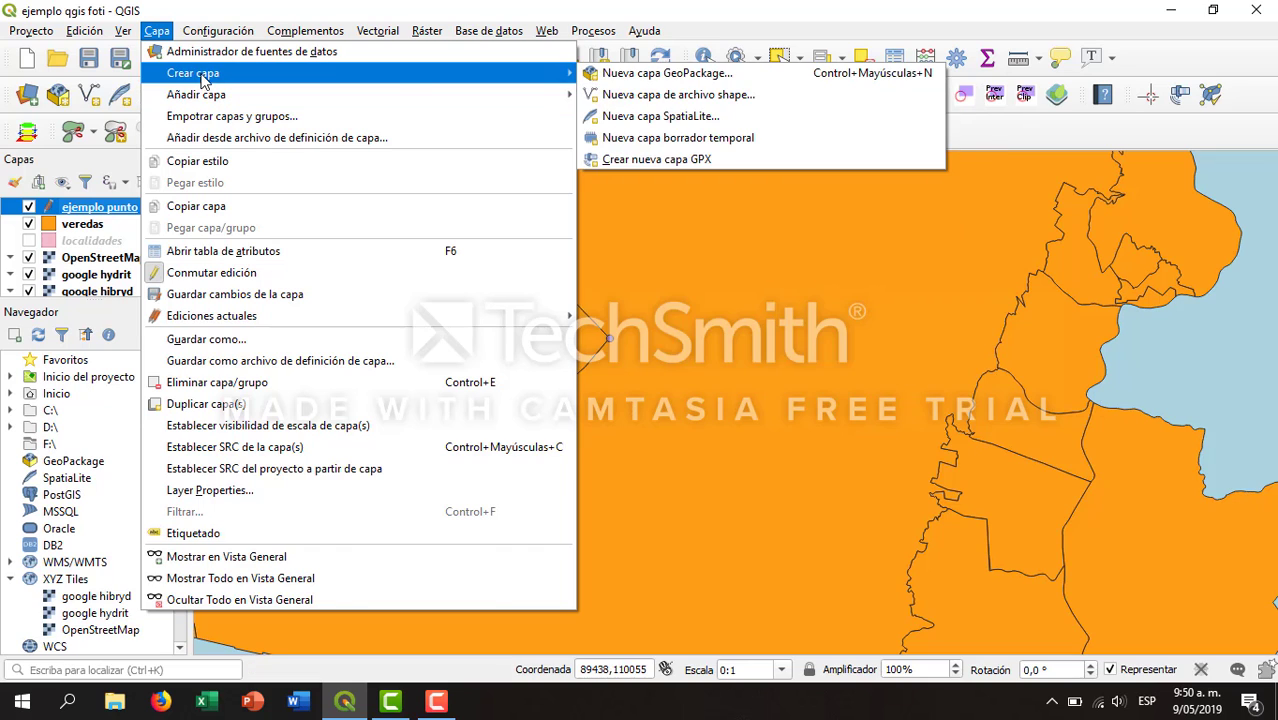
click(645, 94)
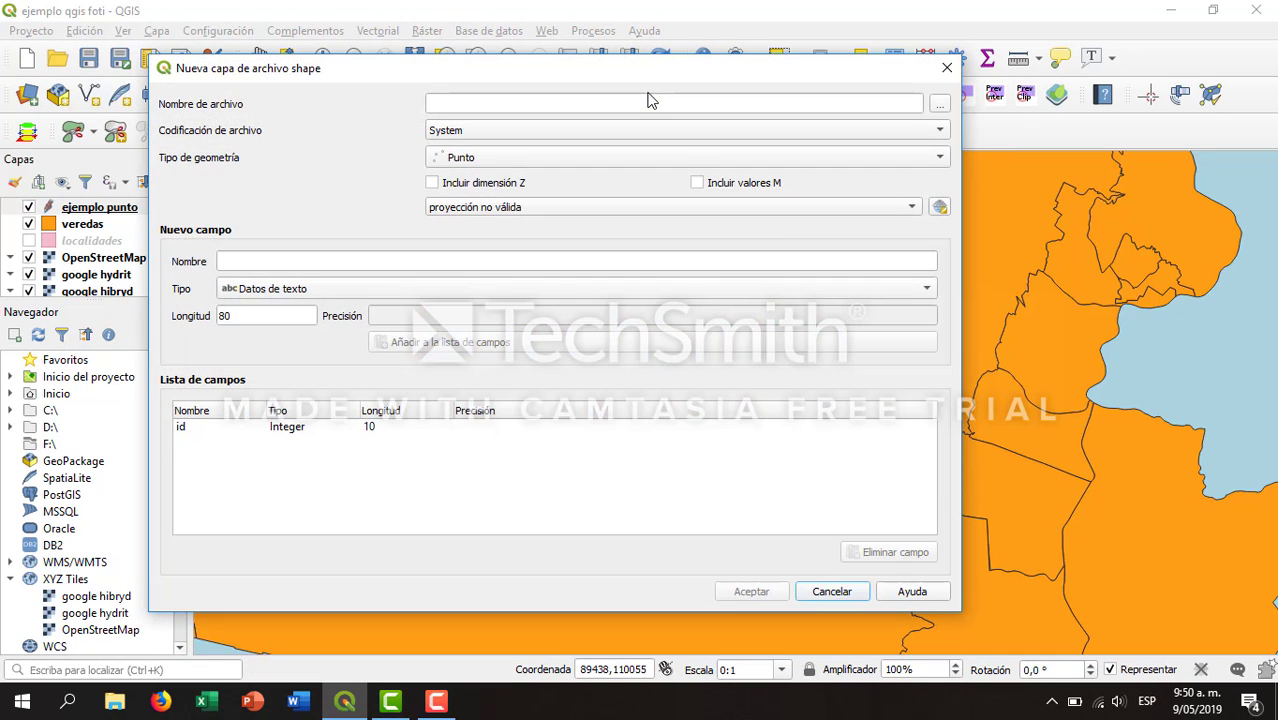
click(645, 103)
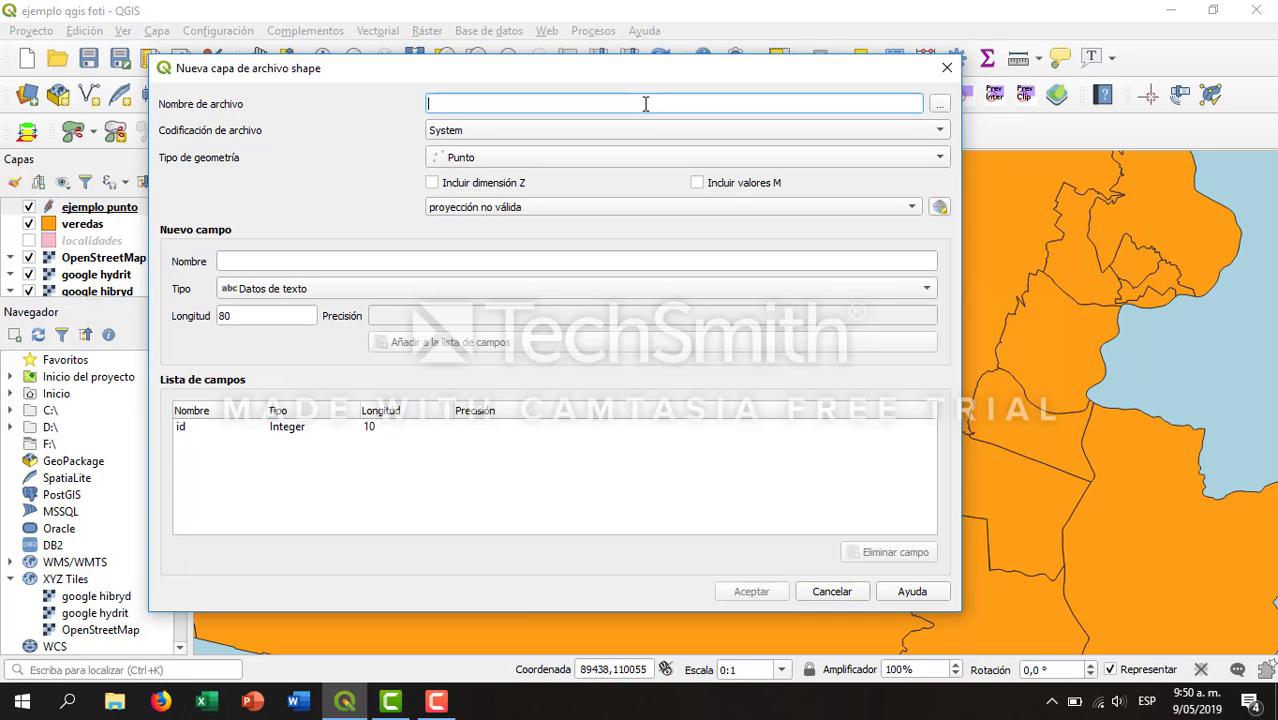
text(ejempl)
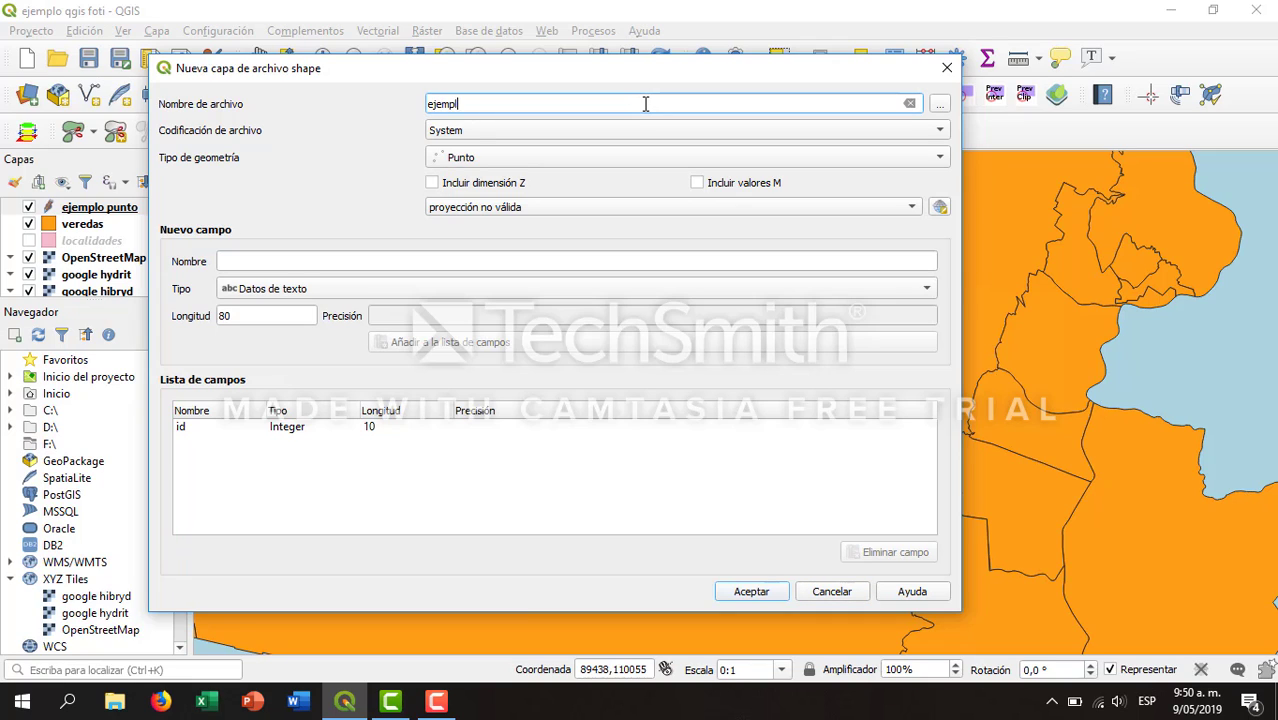
text(o liea)
click(941, 104)
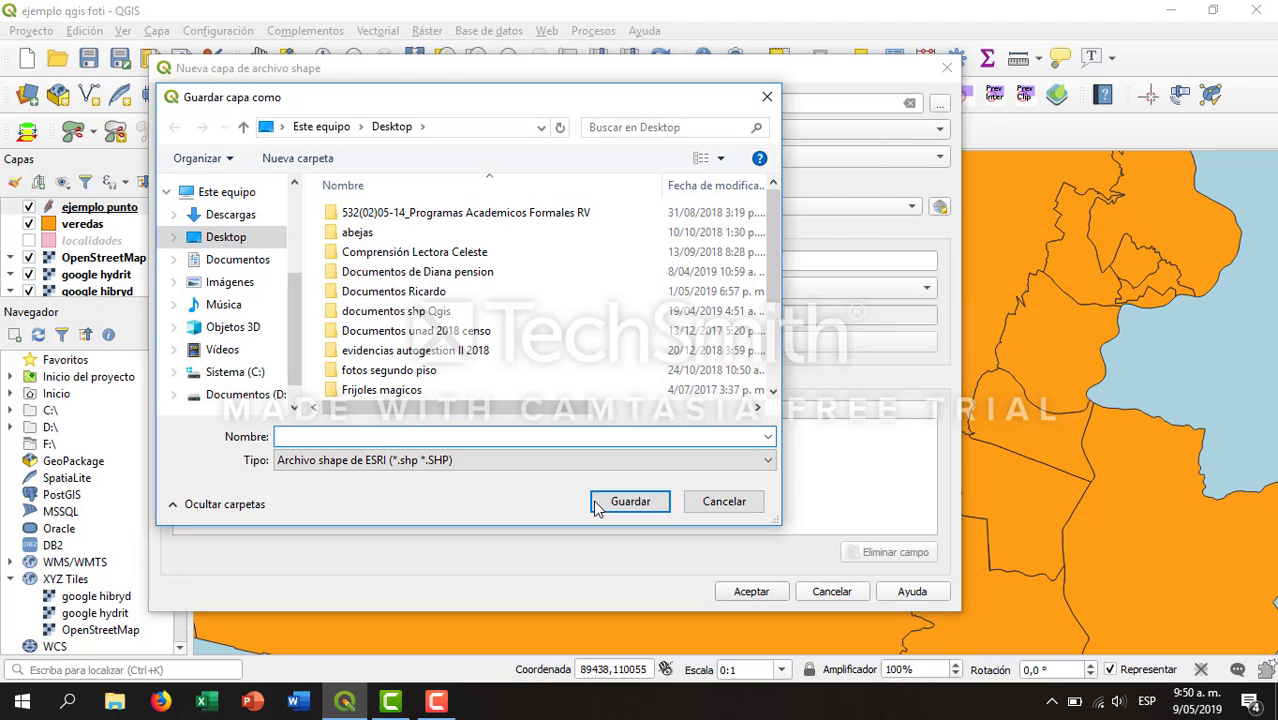
click(580, 437)
text(e)
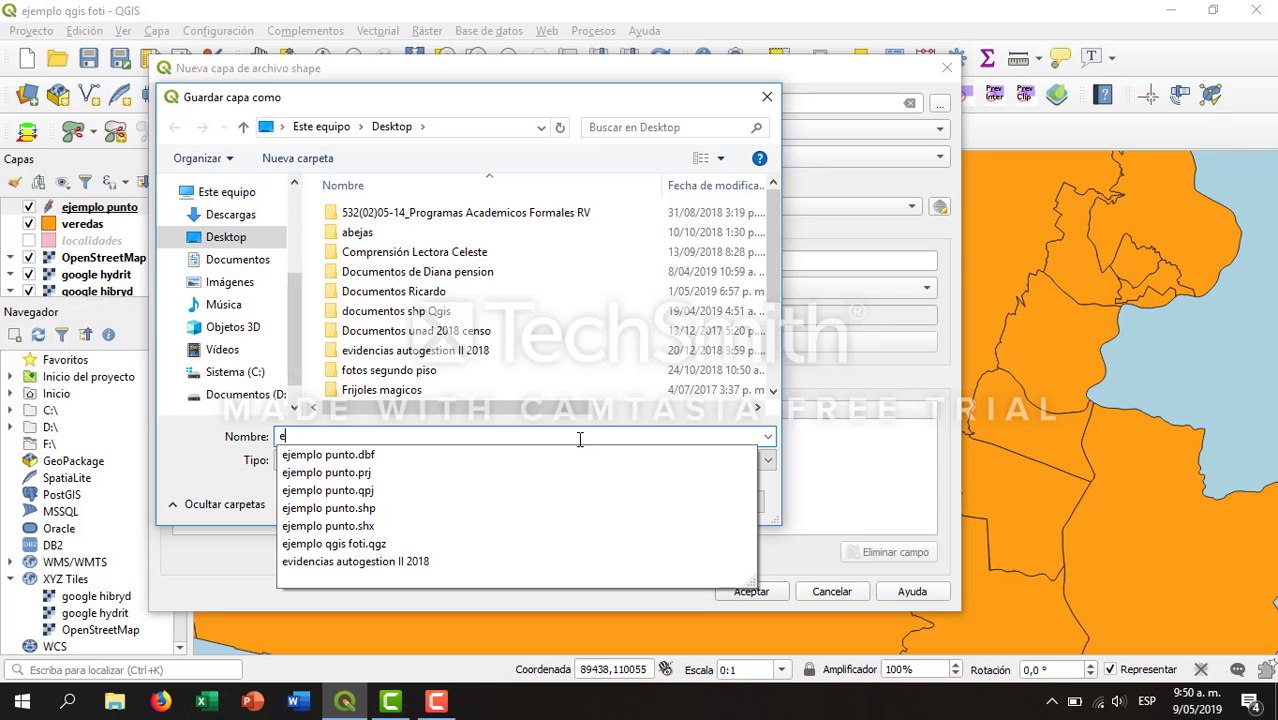
text(jemp)
text(lo linea)
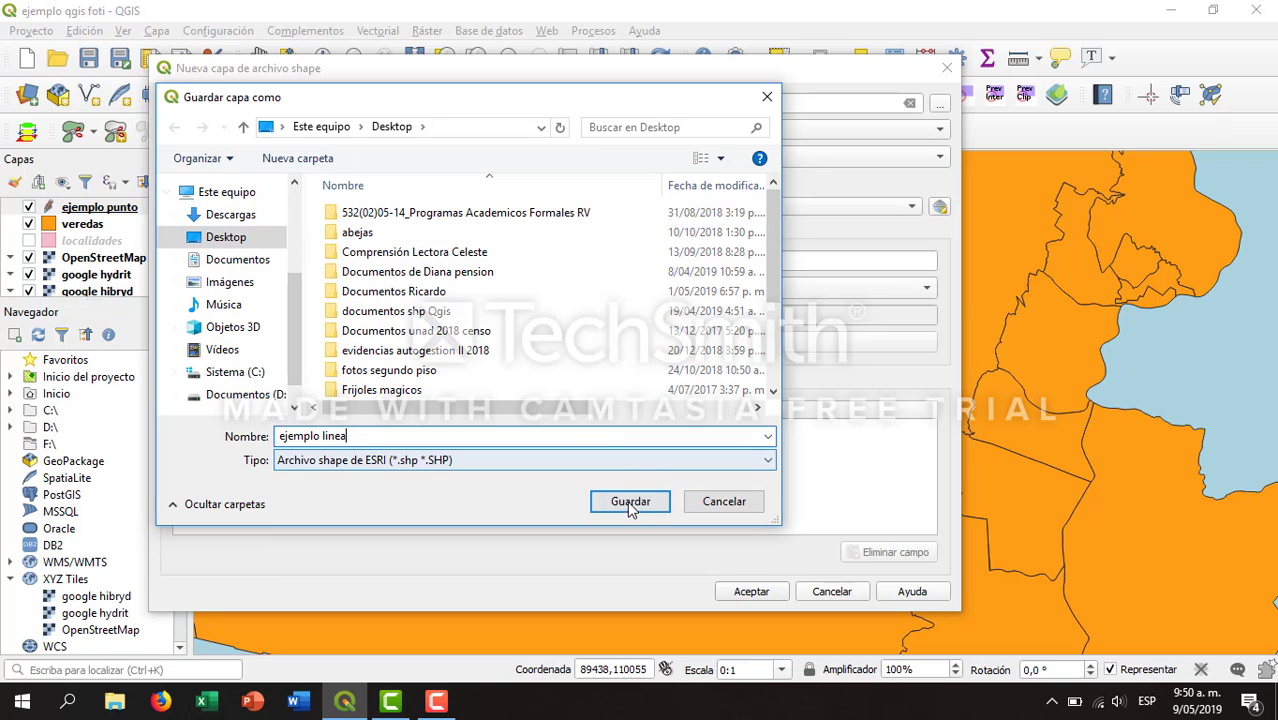
click(630, 505)
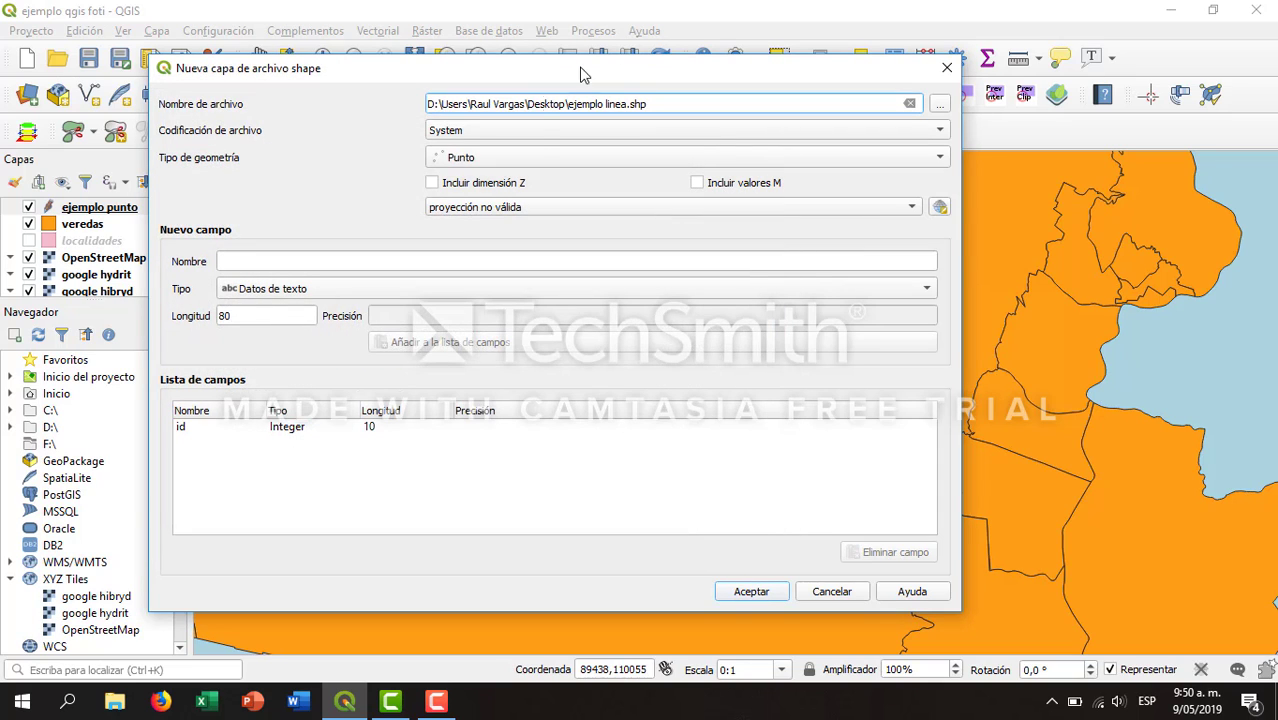
- Set the new layer's geometry type to Línea and its coordinate system to EPSG:4326 - WGS 84
click(509, 164)
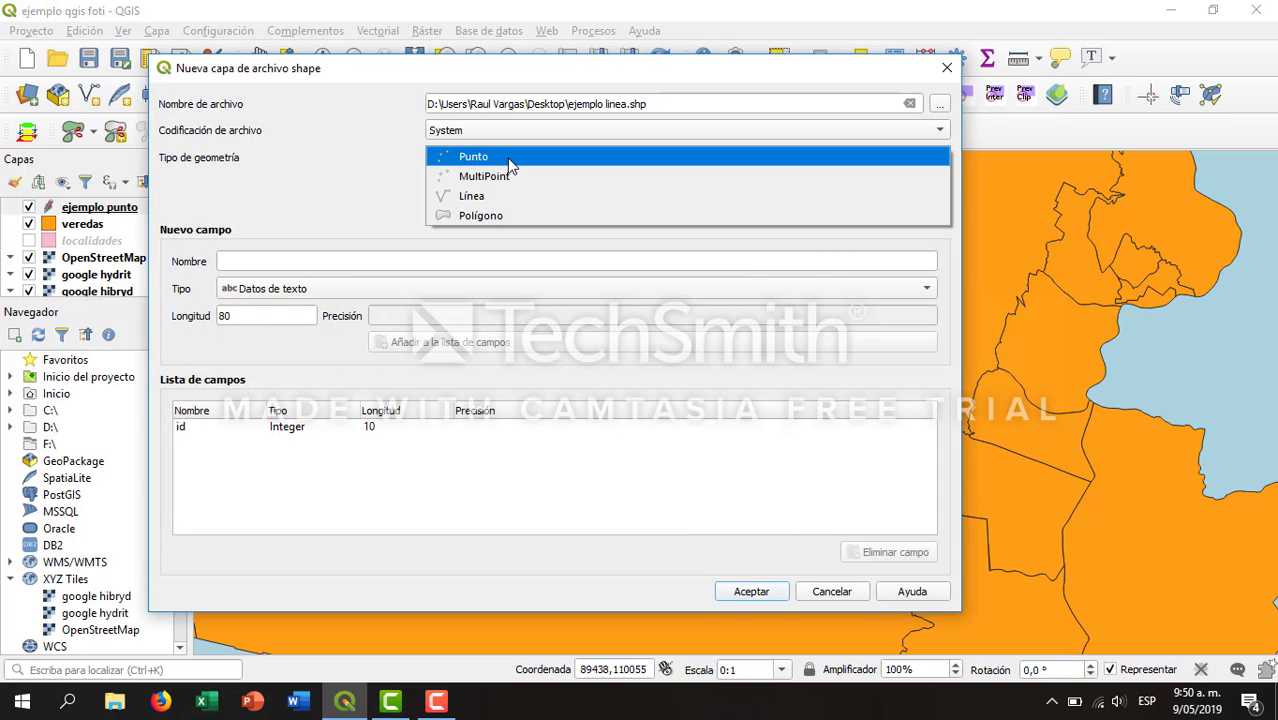
click(477, 199)
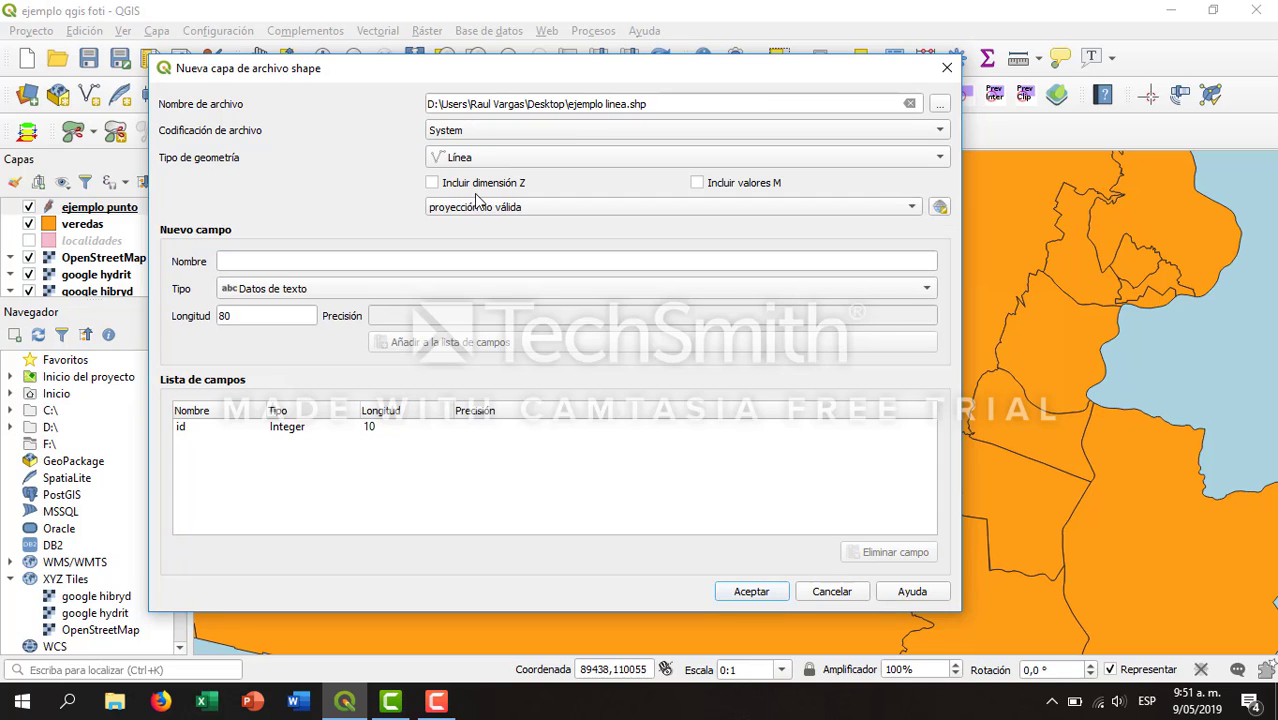
click(597, 216)
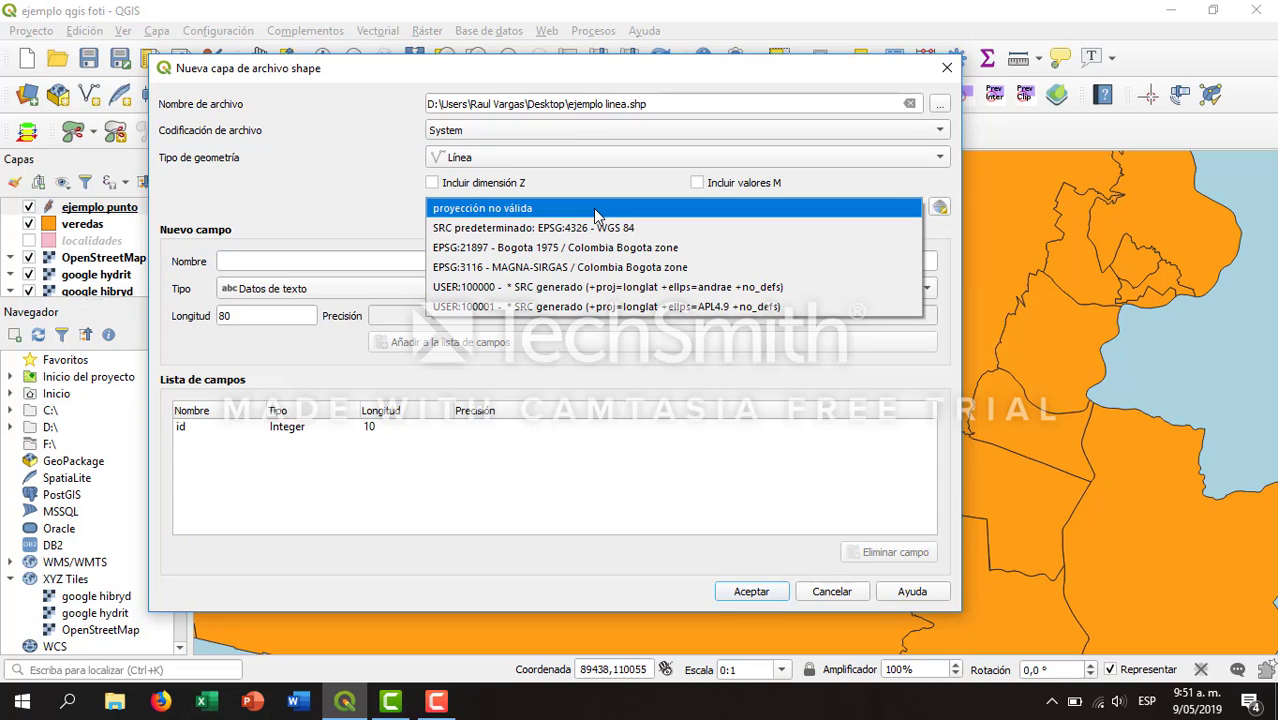
click(585, 229)
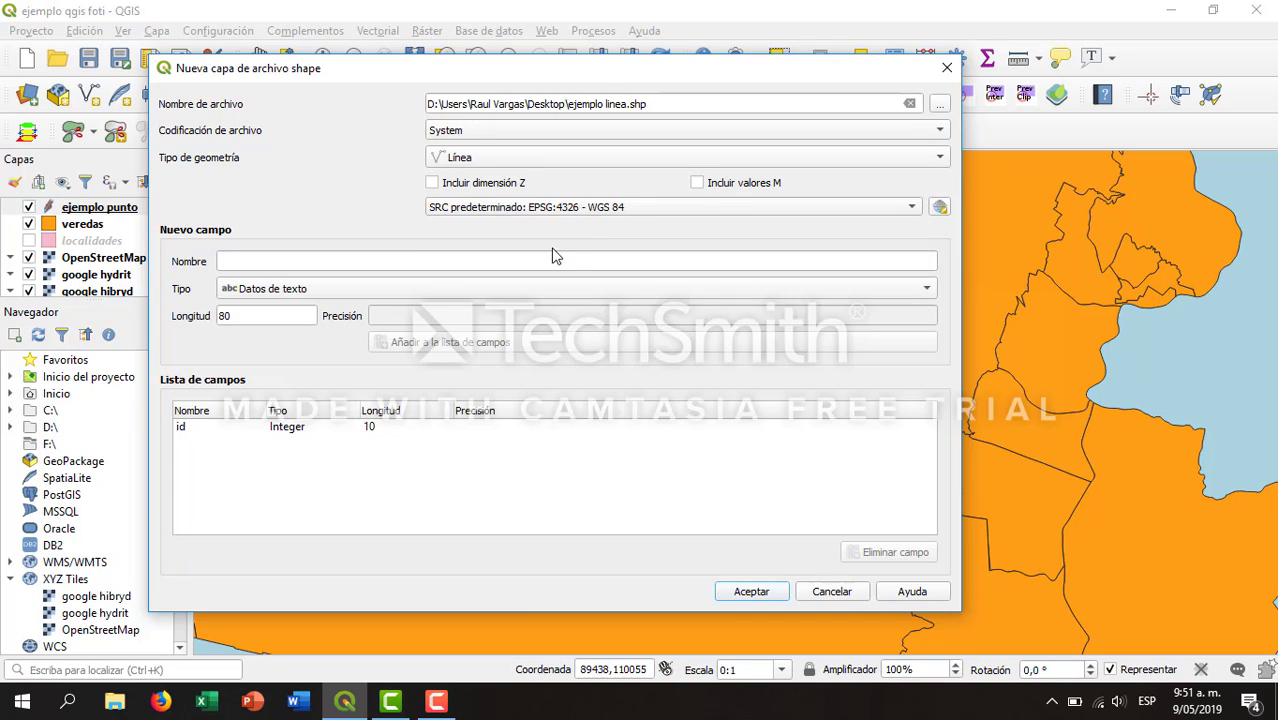
- Add a text field named "nombre" with length 80 to the new layer's field list
click(527, 263)
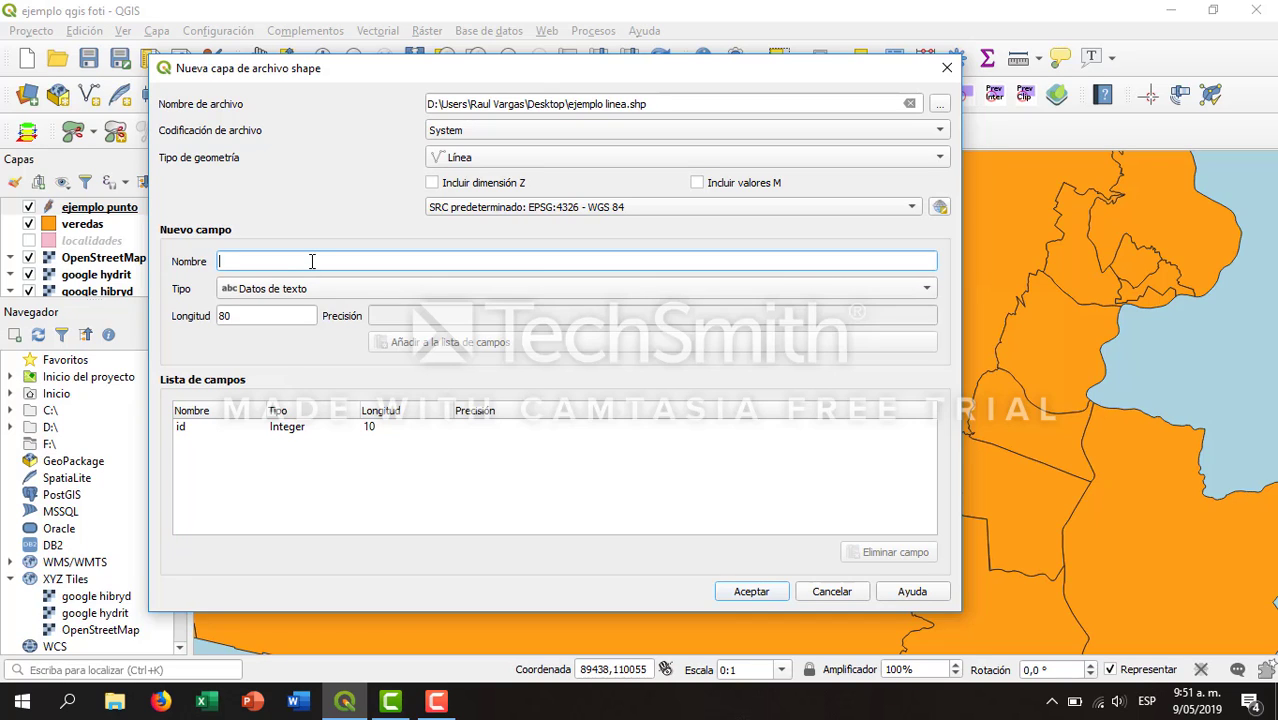
text(nomb)
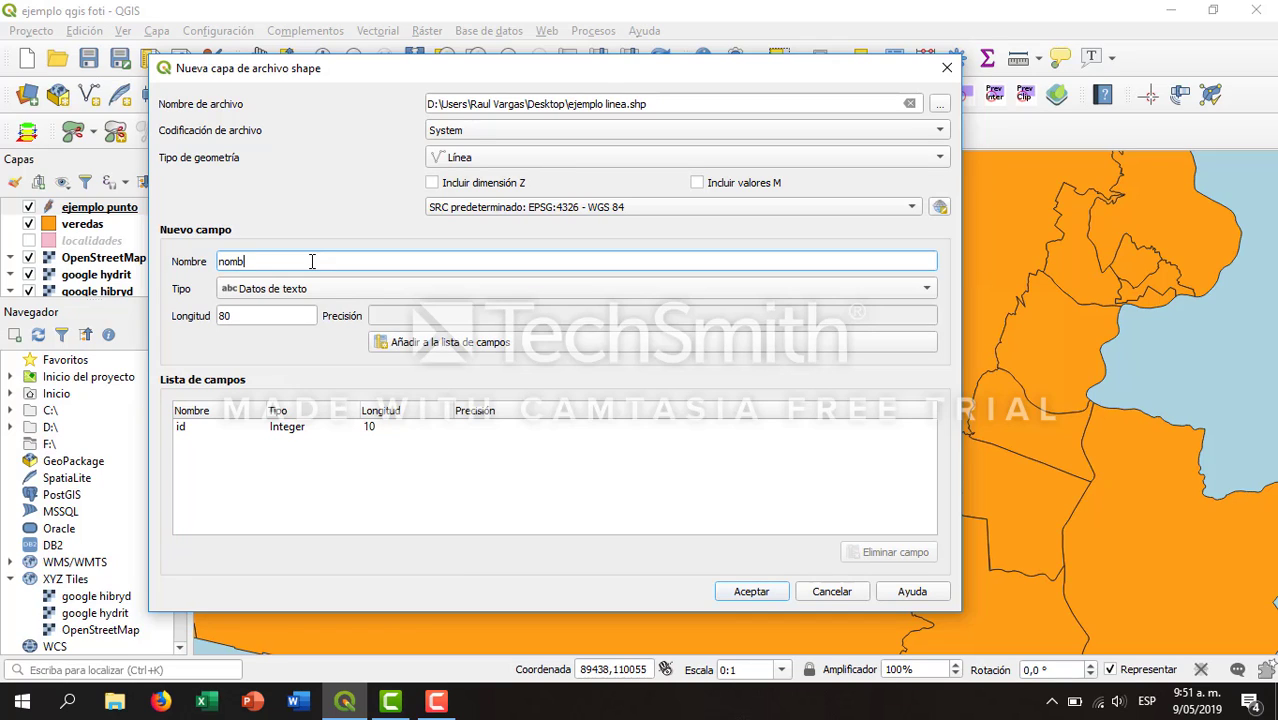
text(tre)
click(478, 342)
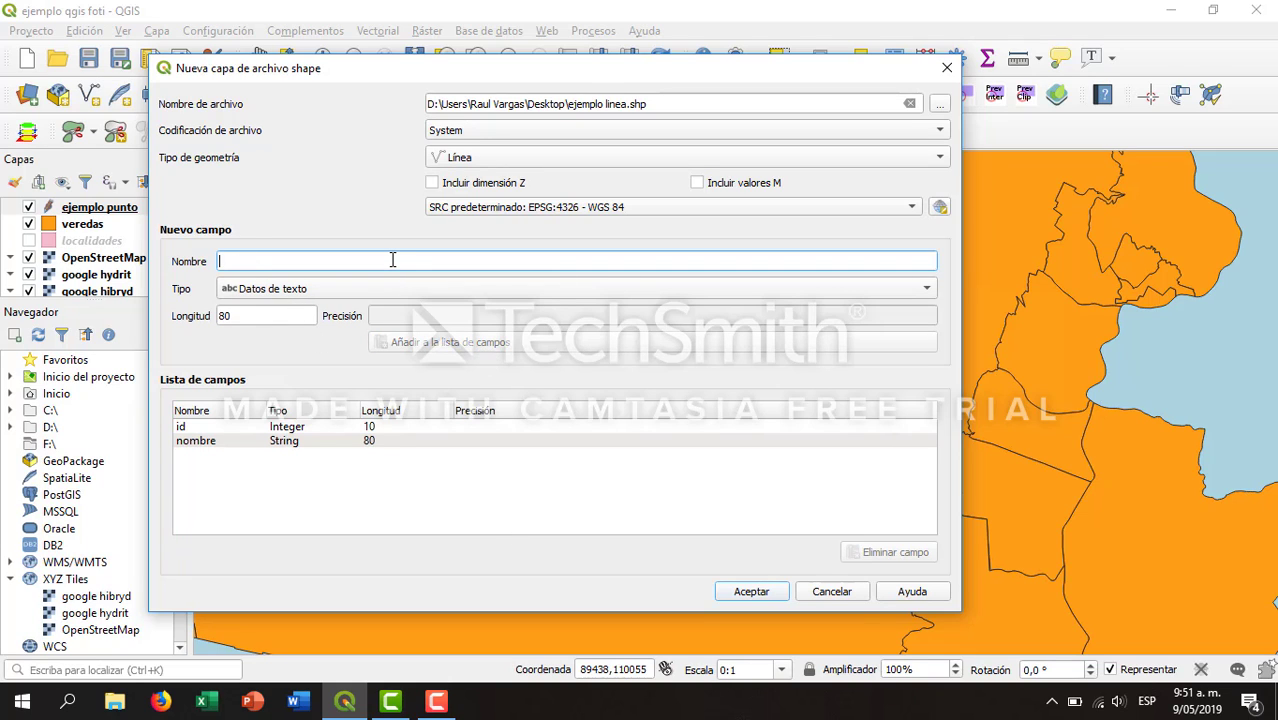
- Add a whole-number field named "longiyud" with length 10 to the new layer's field list
text(long)
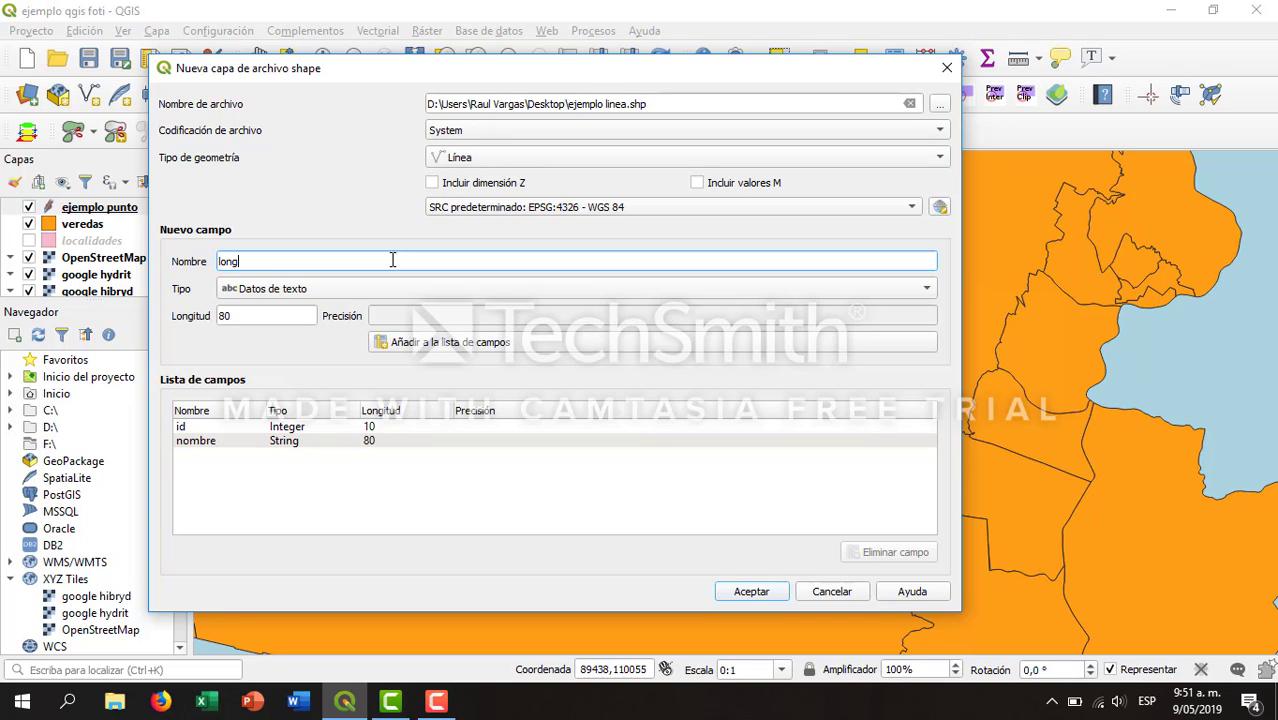
text(iyud)
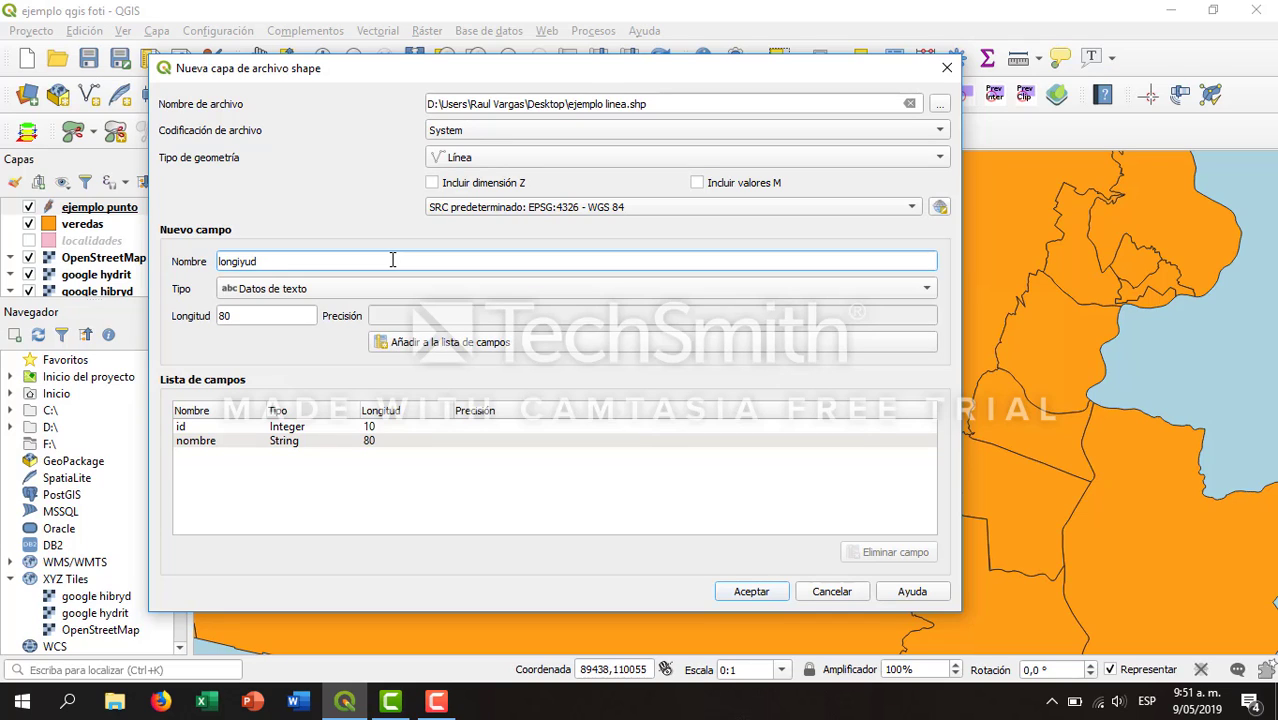
click(320, 293)
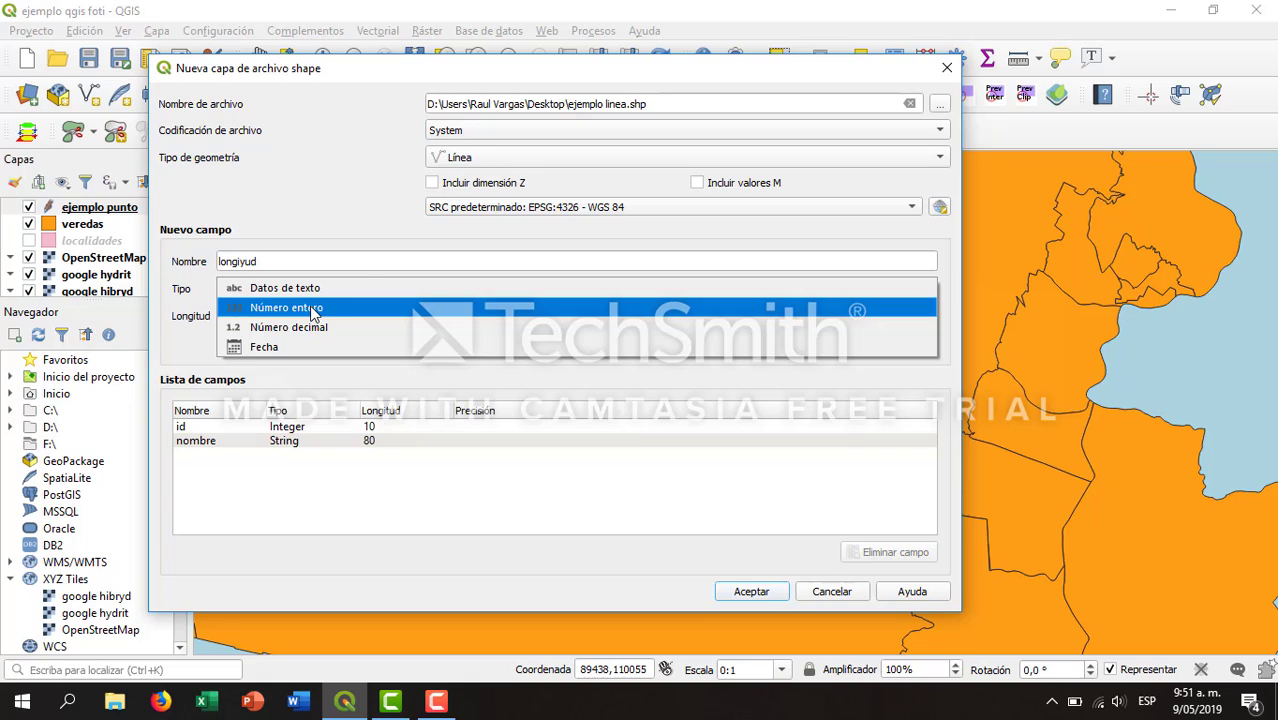
click(312, 308)
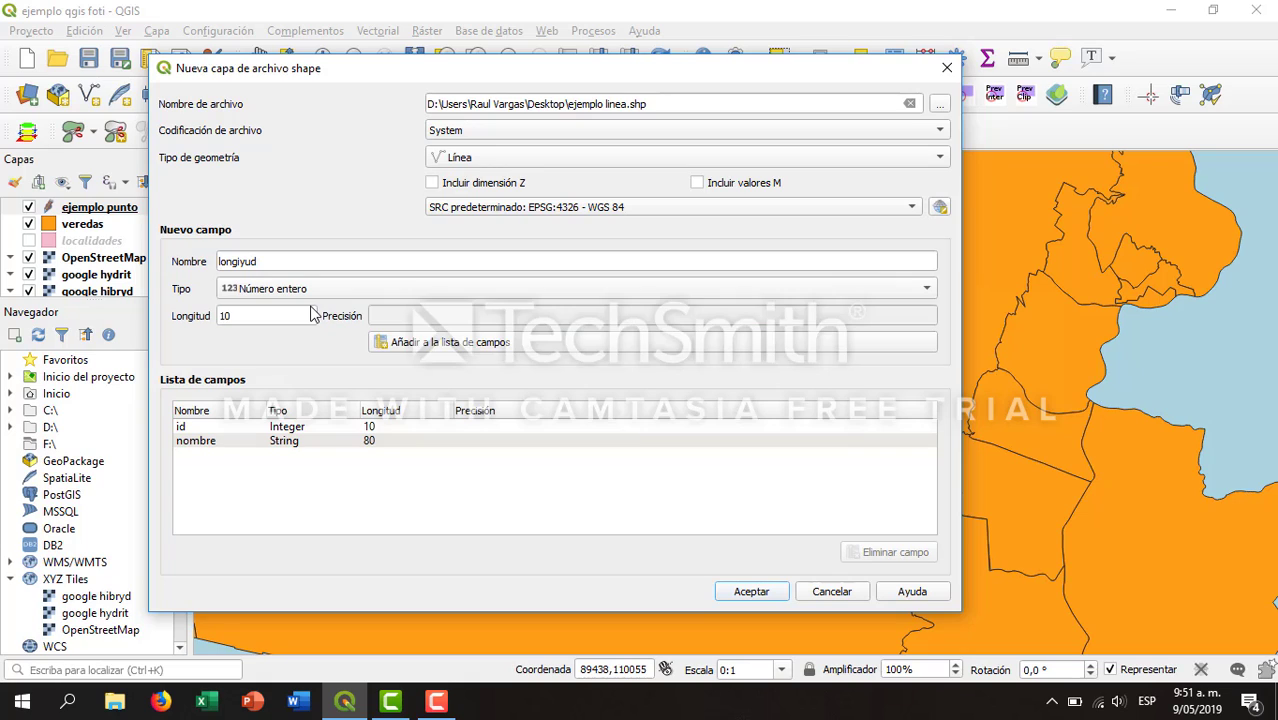
click(430, 345)
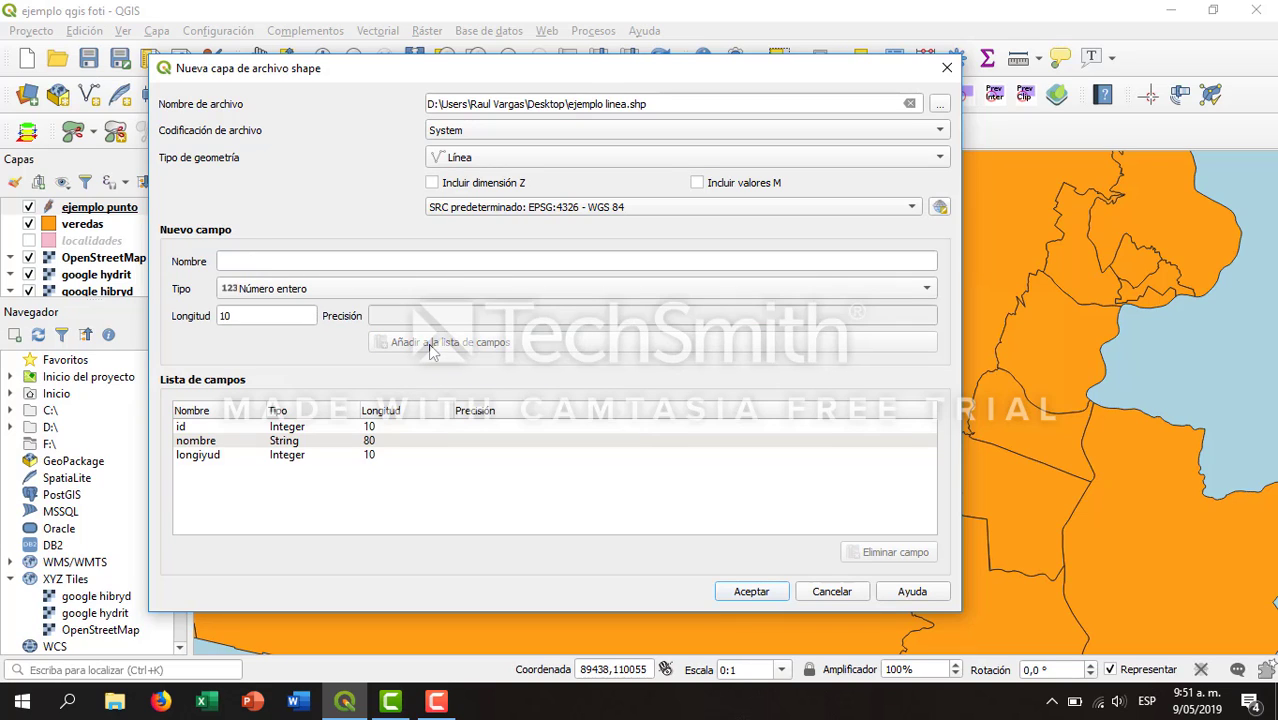
- Add a text field named "descrip" with length 50 and create the "ejemplo linea" layer
click(361, 260)
text(descre)
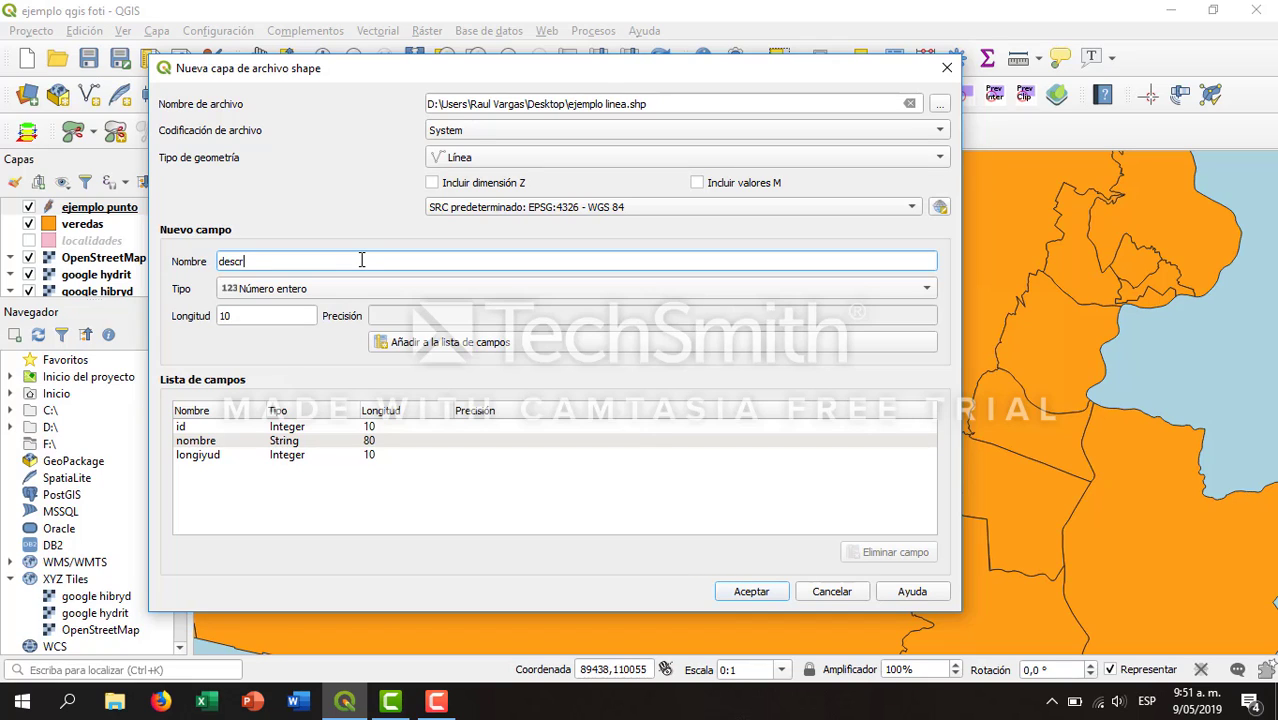
click(300, 289)
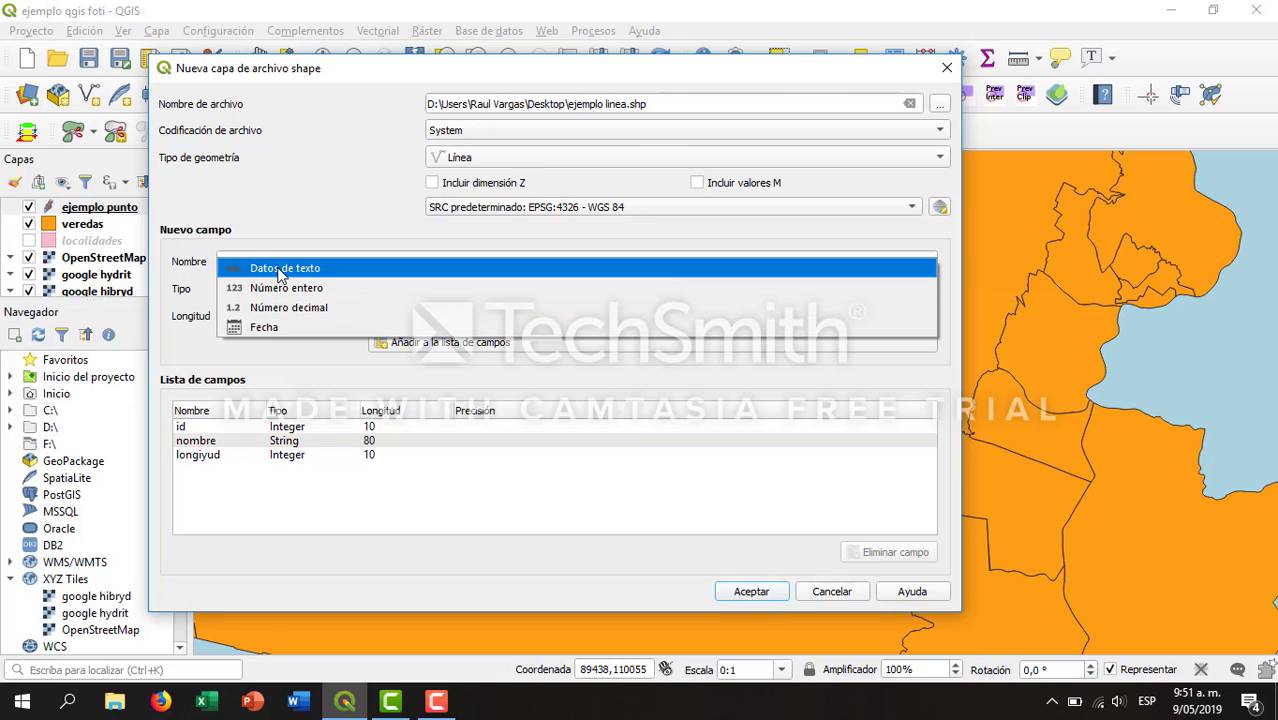
click(290, 268)
click(261, 310)
key(BackSpace)
key(BackSpace)
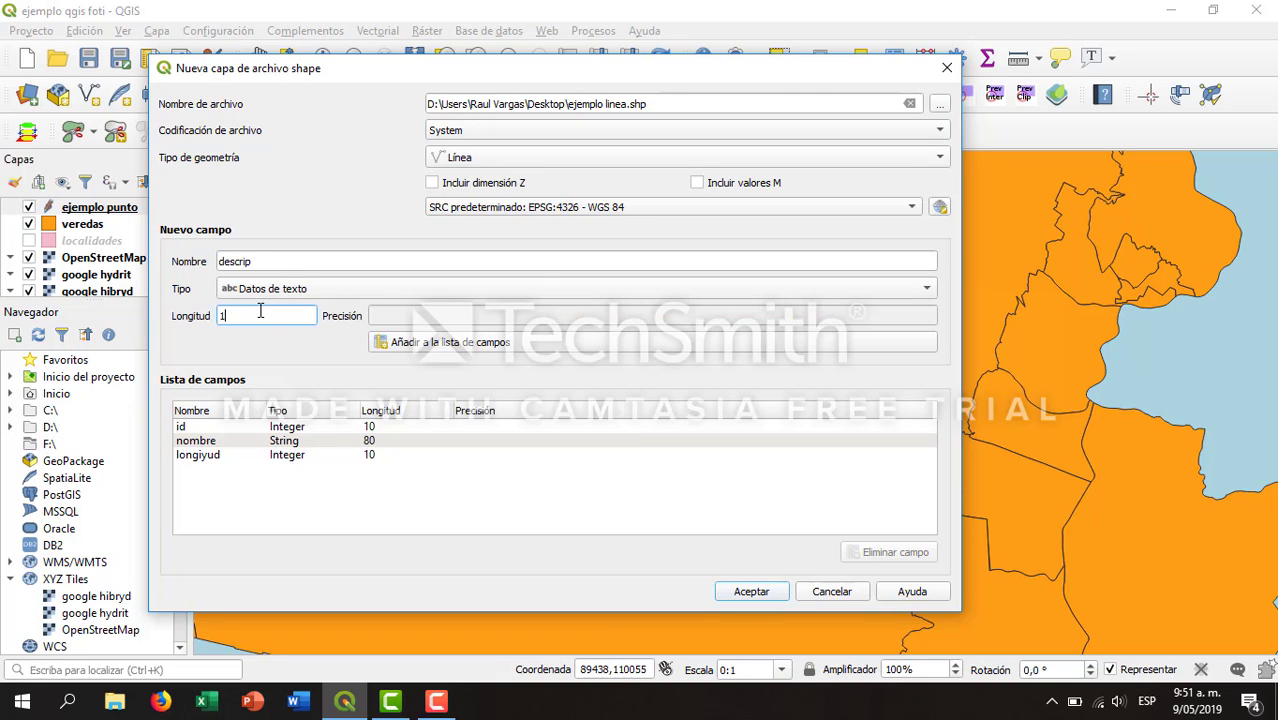
text(50)
click(418, 343)
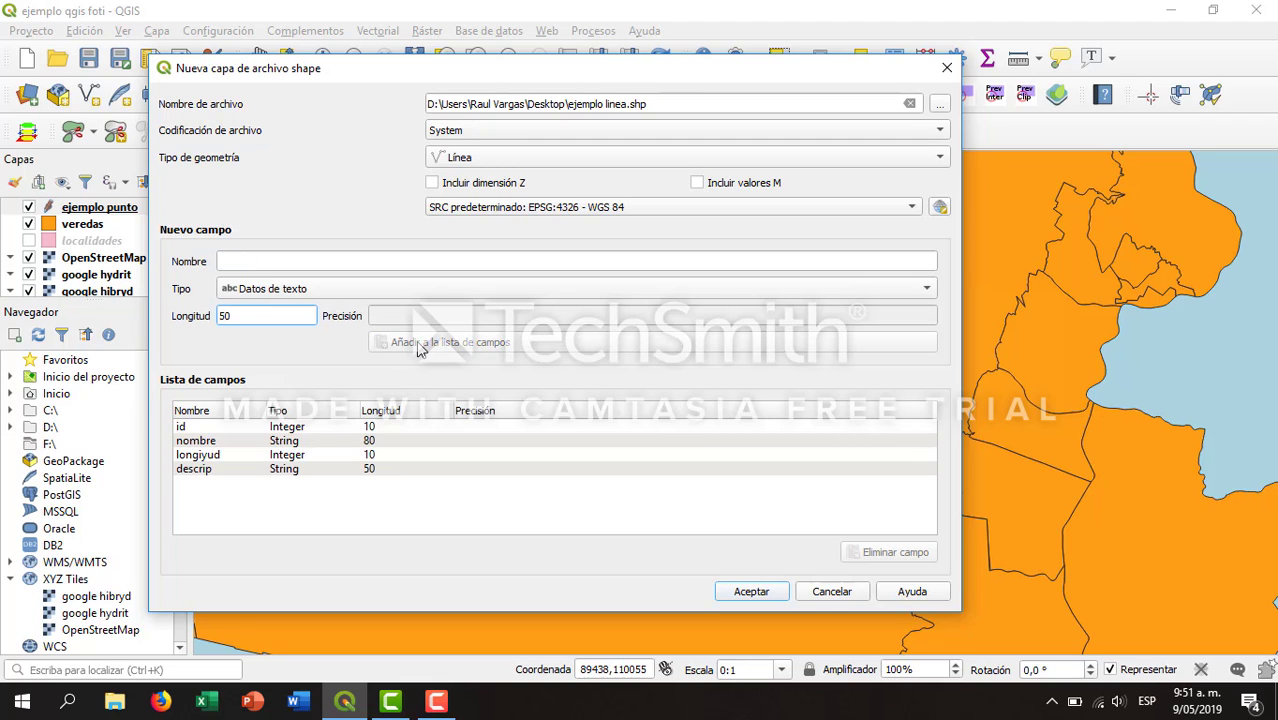
click(753, 596)
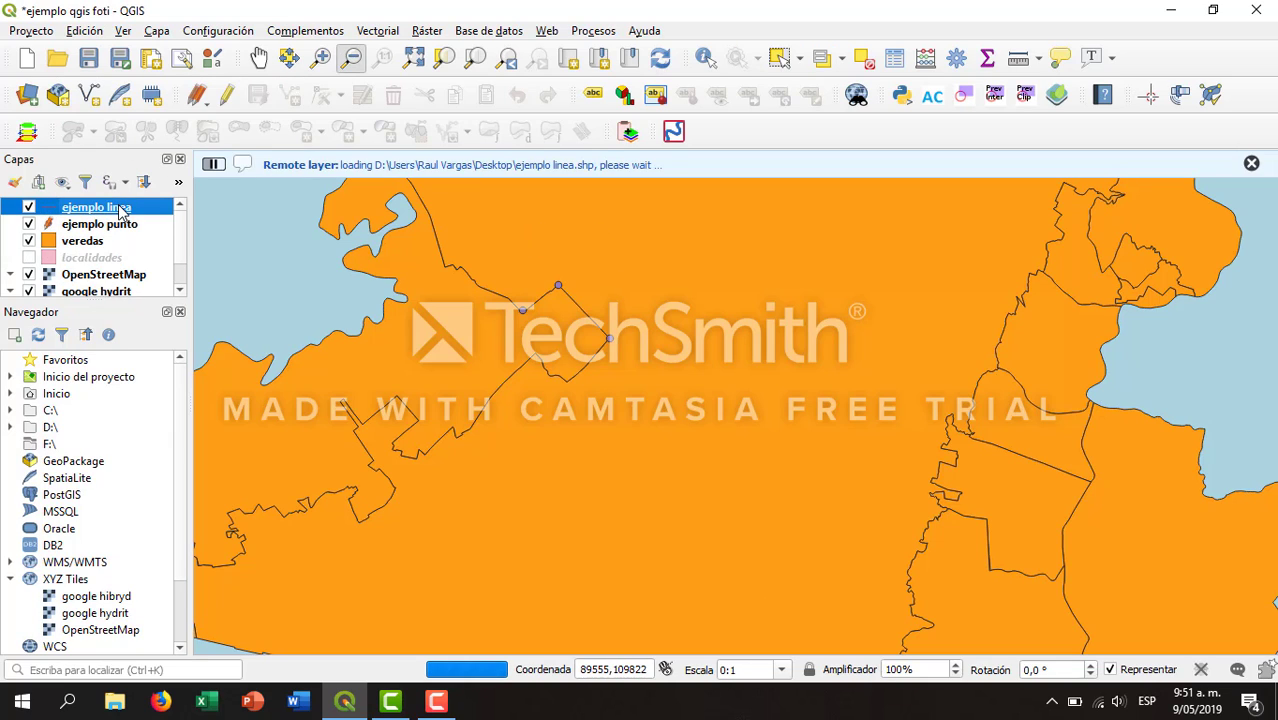
- Enable editing on "ejemplo linea" and digitize a six-vertex open line around the west side of the three existing points
click(229, 95)
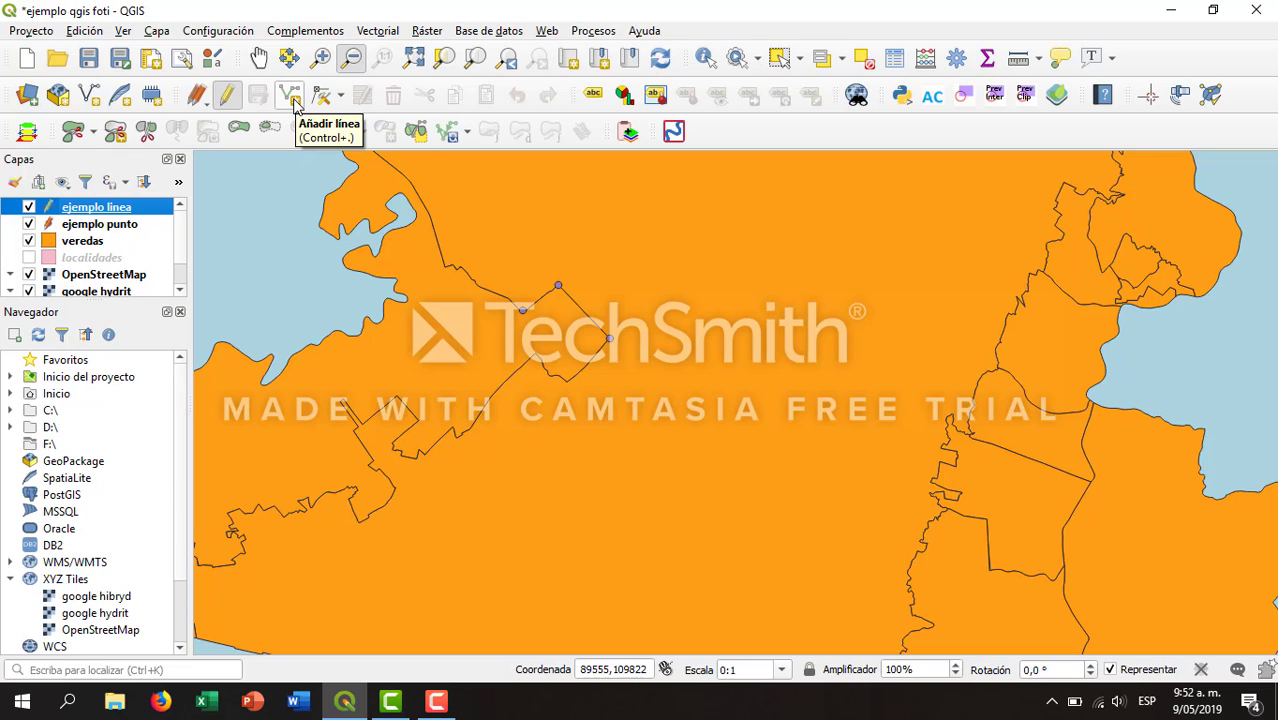
click(292, 97)
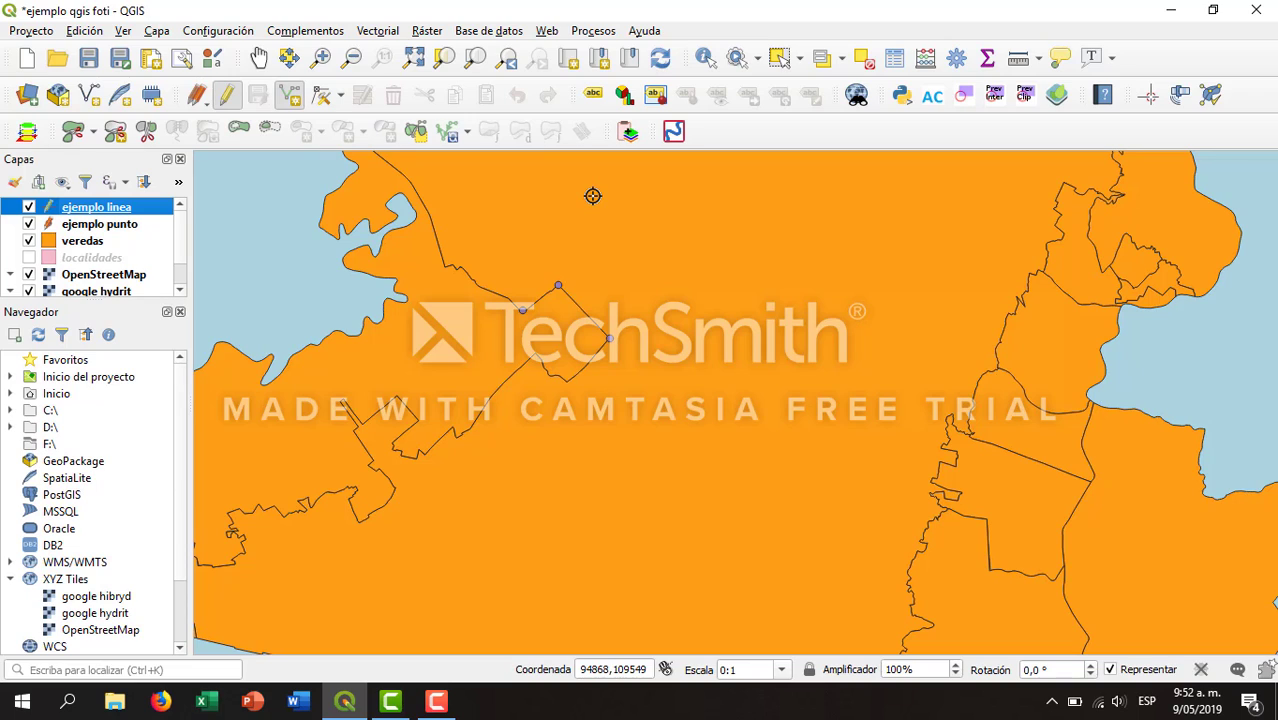
click(649, 230)
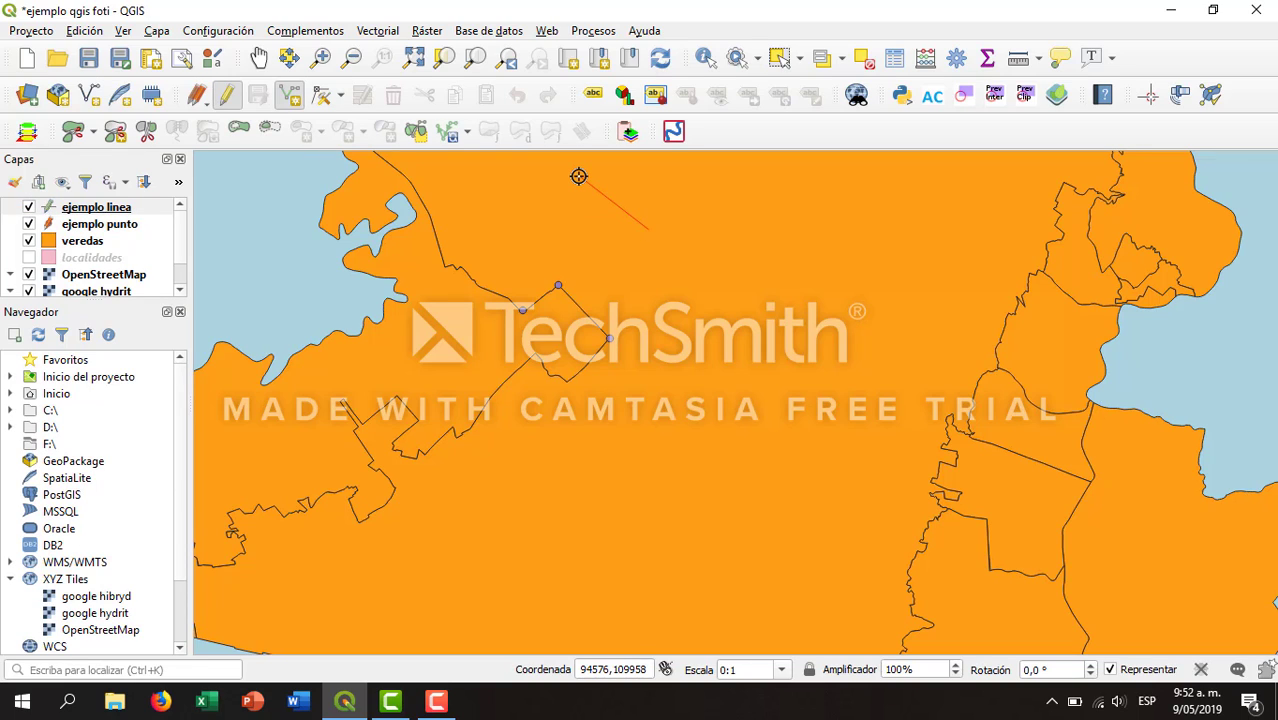
click(513, 270)
click(488, 412)
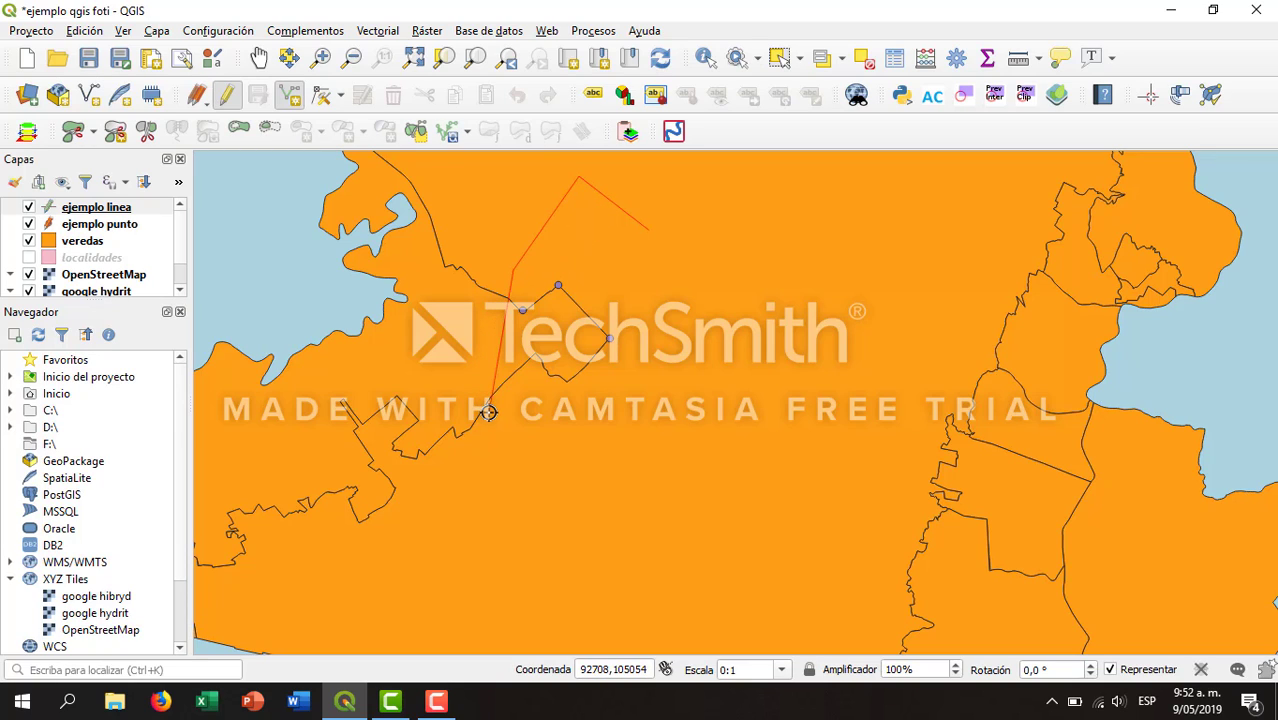
click(580, 572)
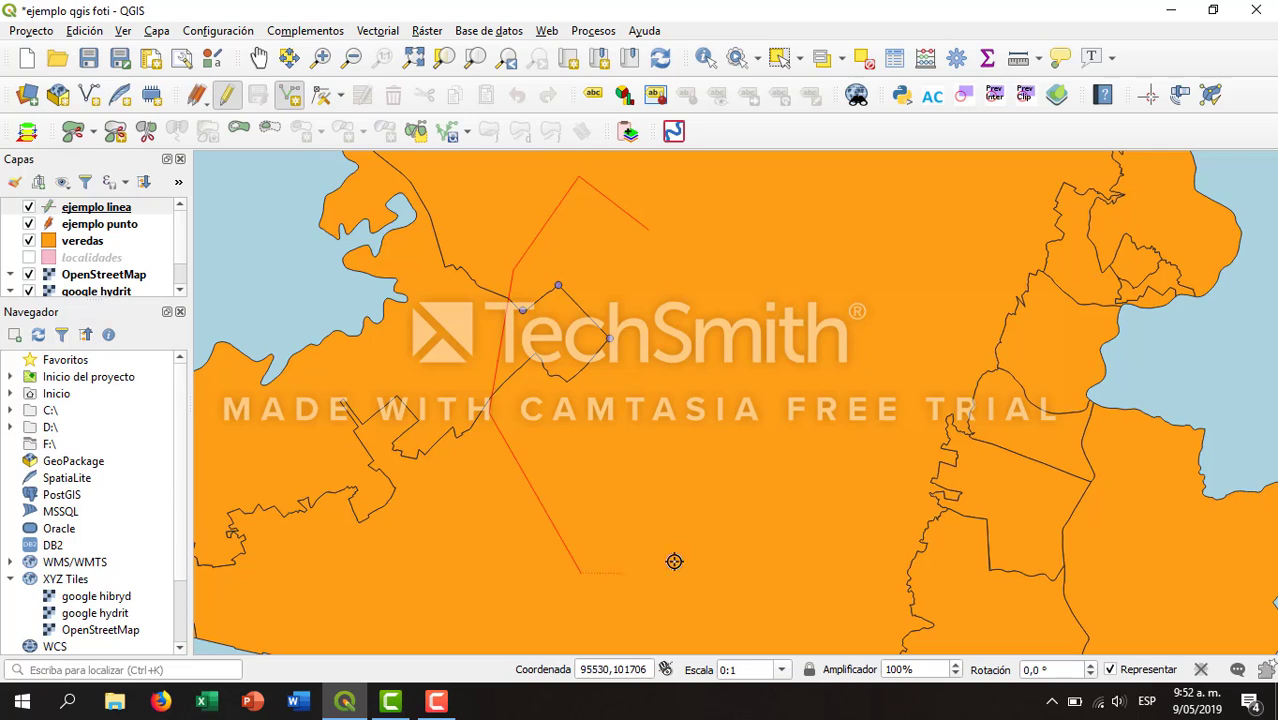
click(747, 527)
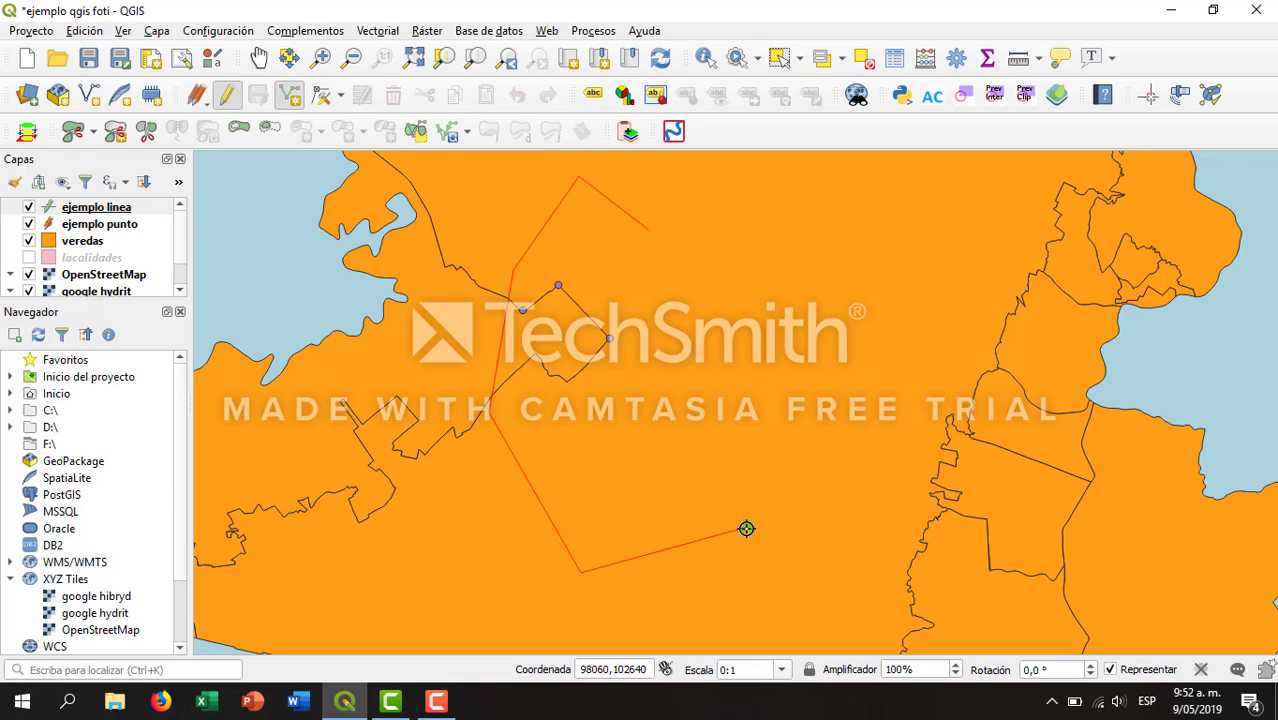
mouse_move(746, 528)
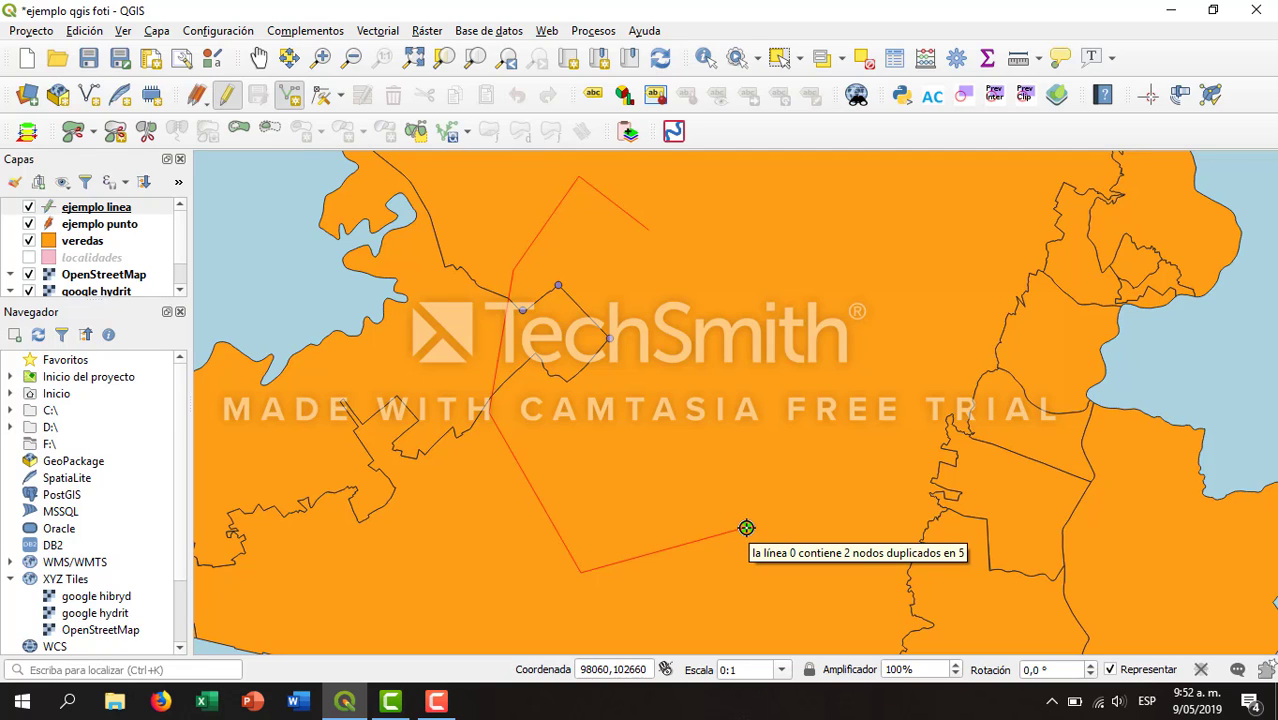
right_click(746, 528)
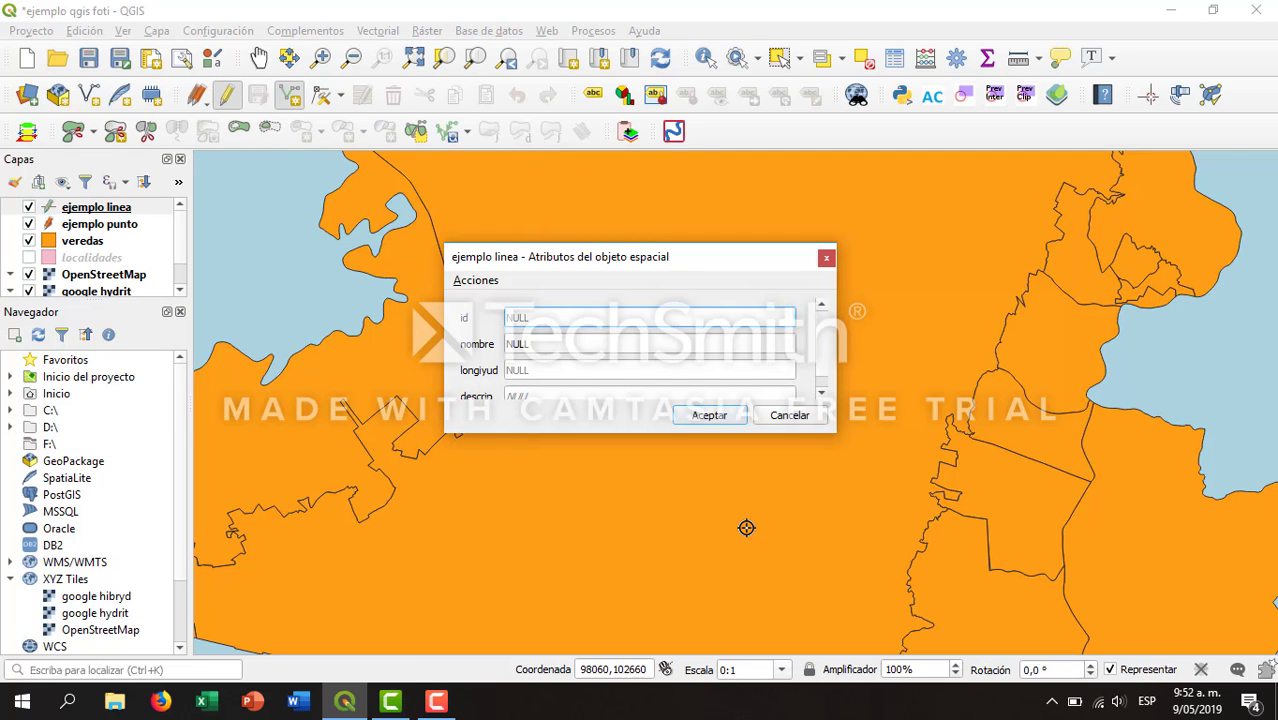
- Fill in the new line's attributes with id 1, nombre "camino", longiyud 4 and descrip "destapado", and accept them
click(824, 395)
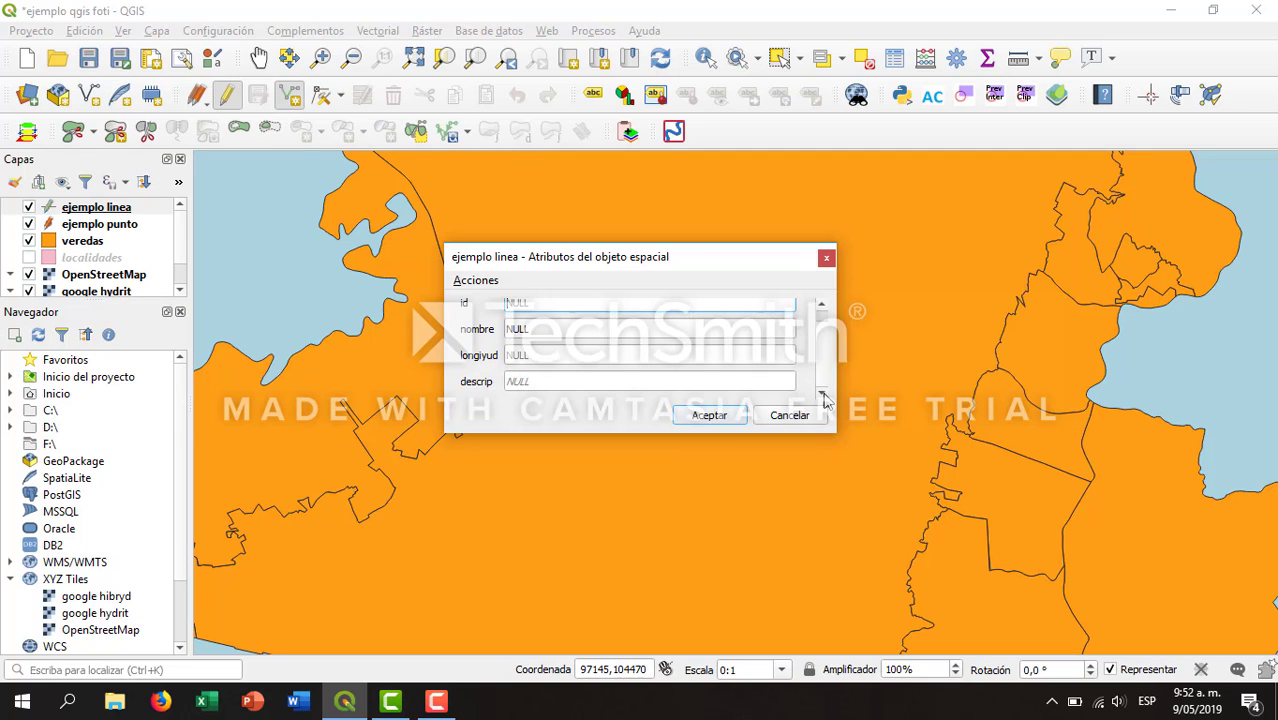
click(825, 305)
text(1)
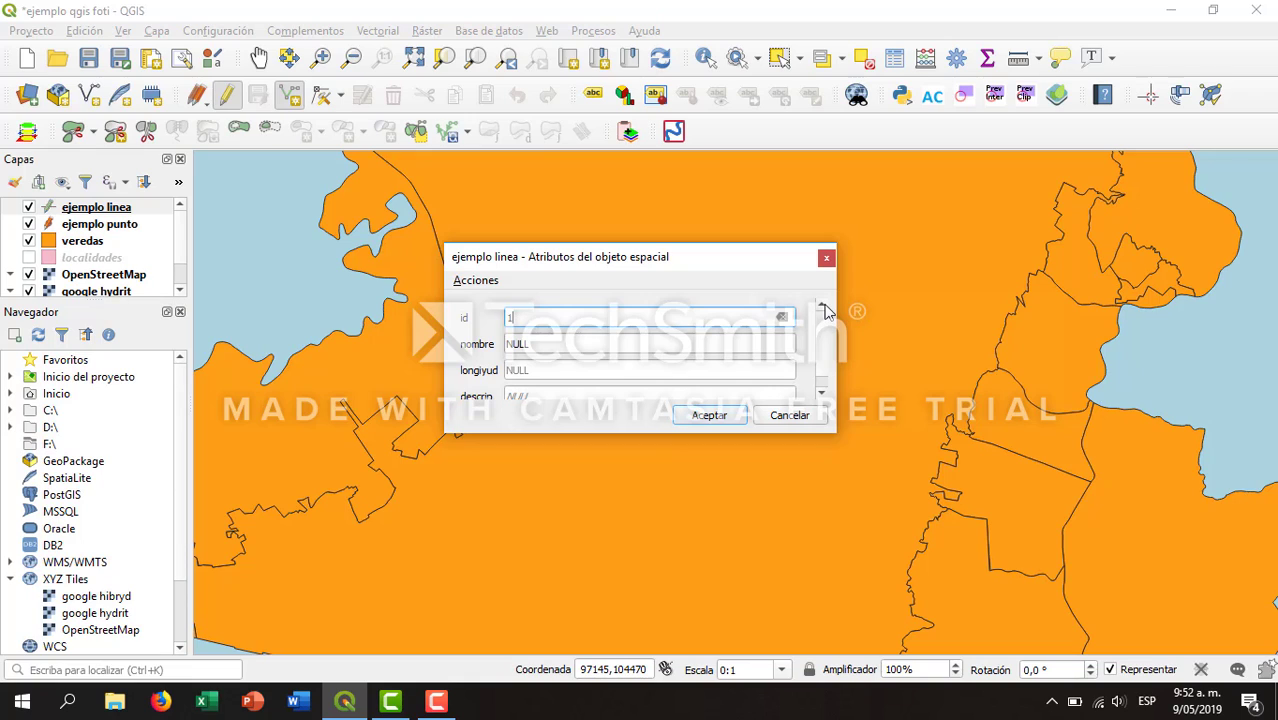
click(747, 341)
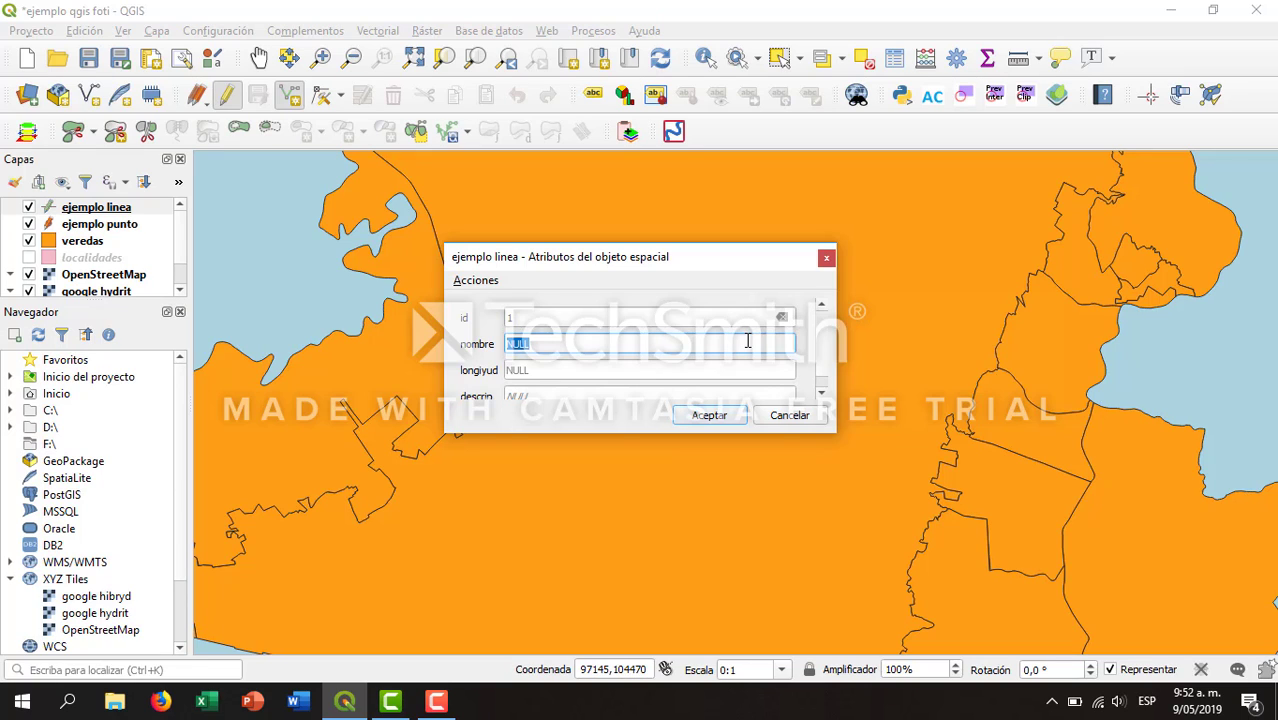
text(camino)
click(692, 368)
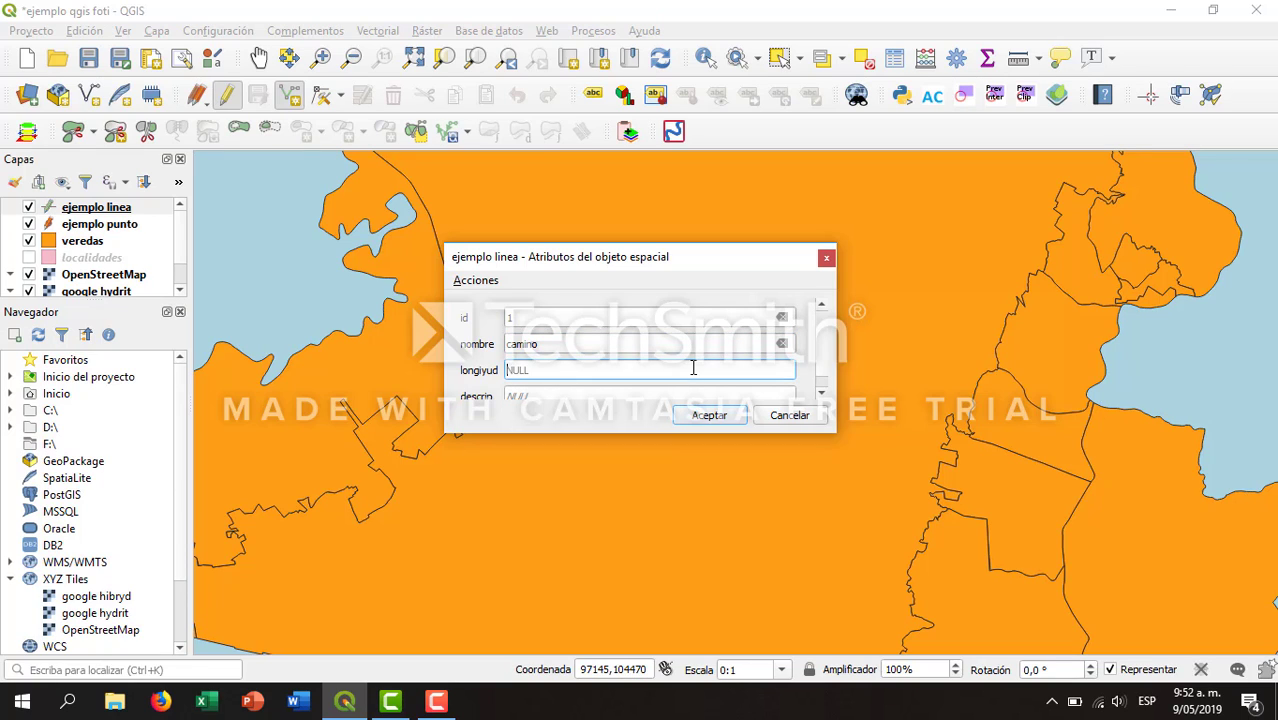
text(4)
click(821, 393)
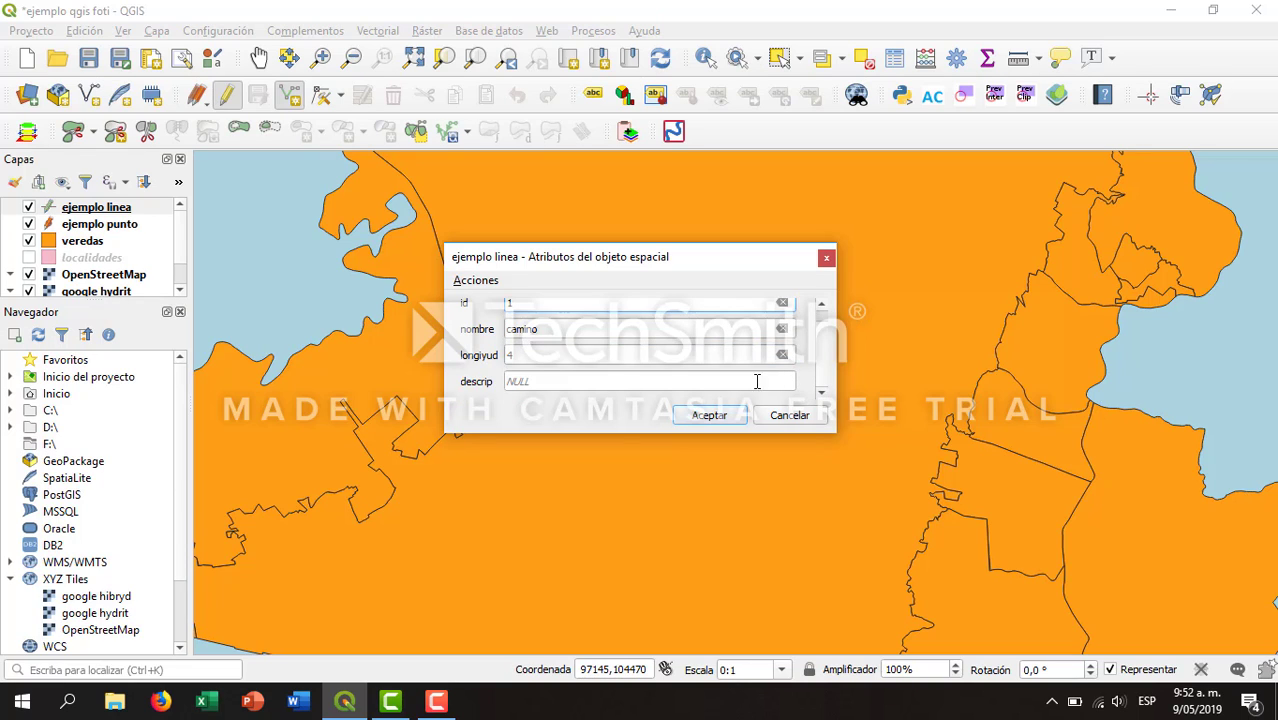
click(721, 380)
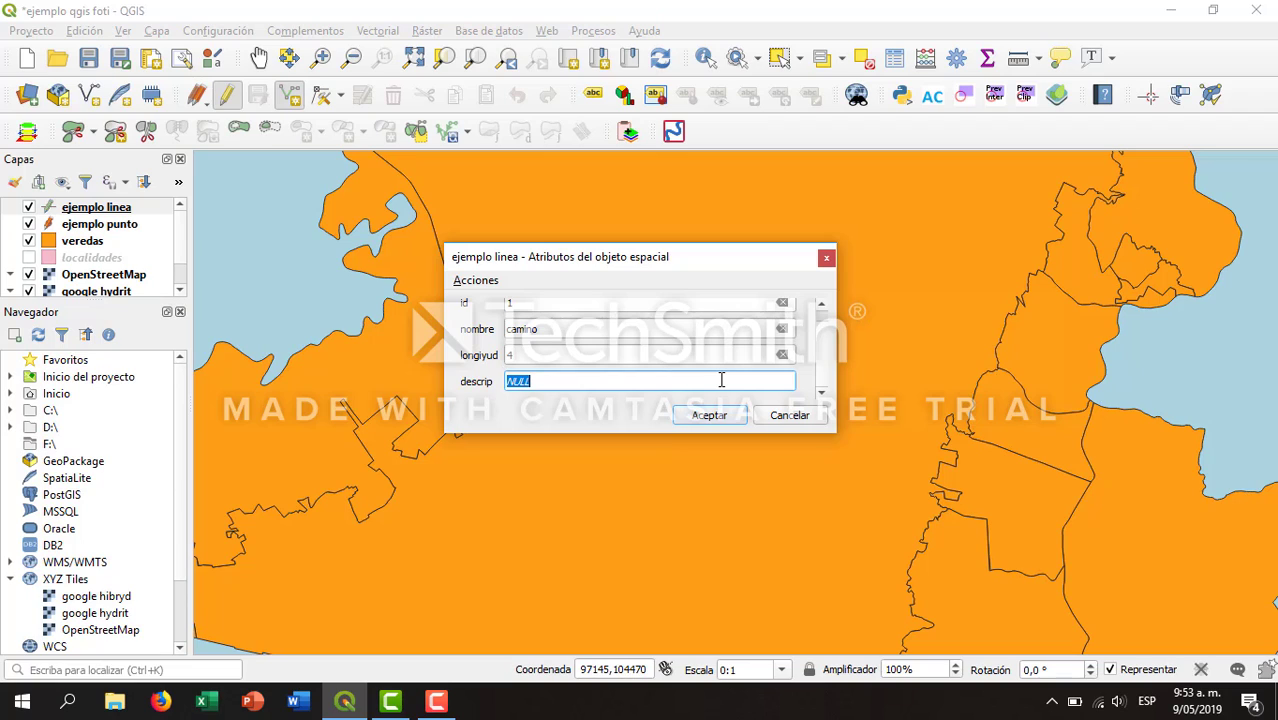
text(destapado)
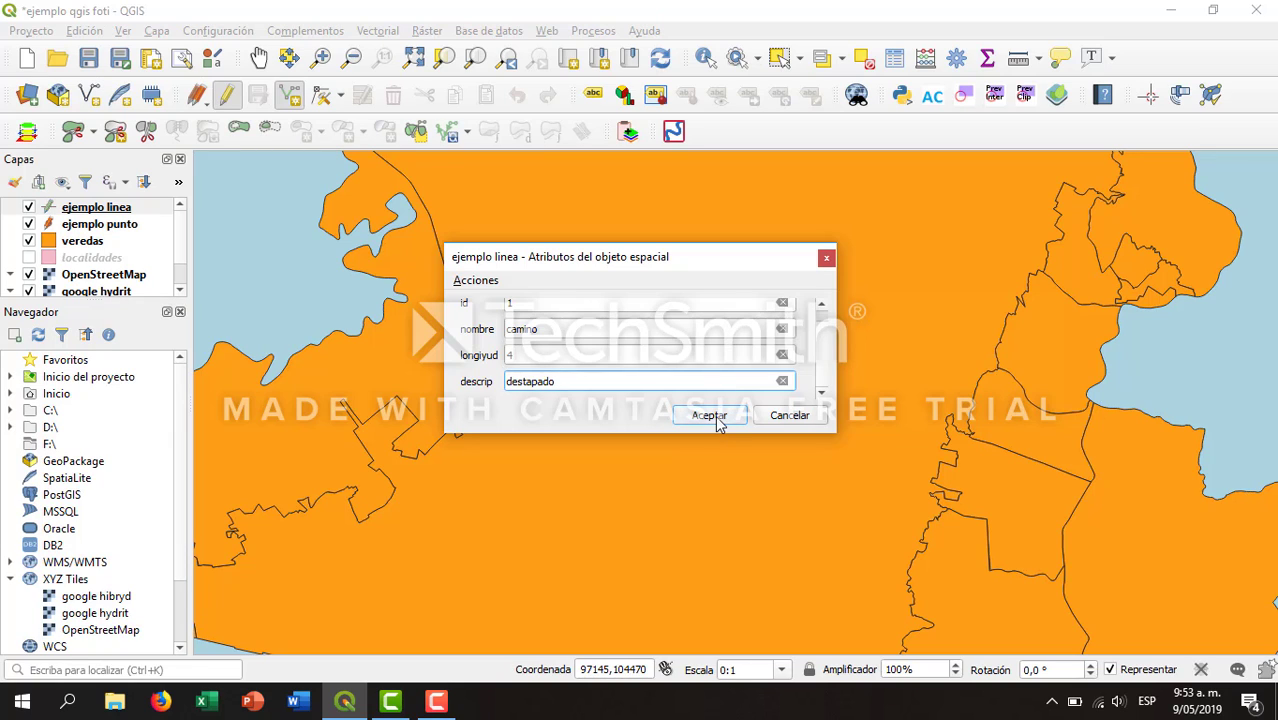
click(709, 415)
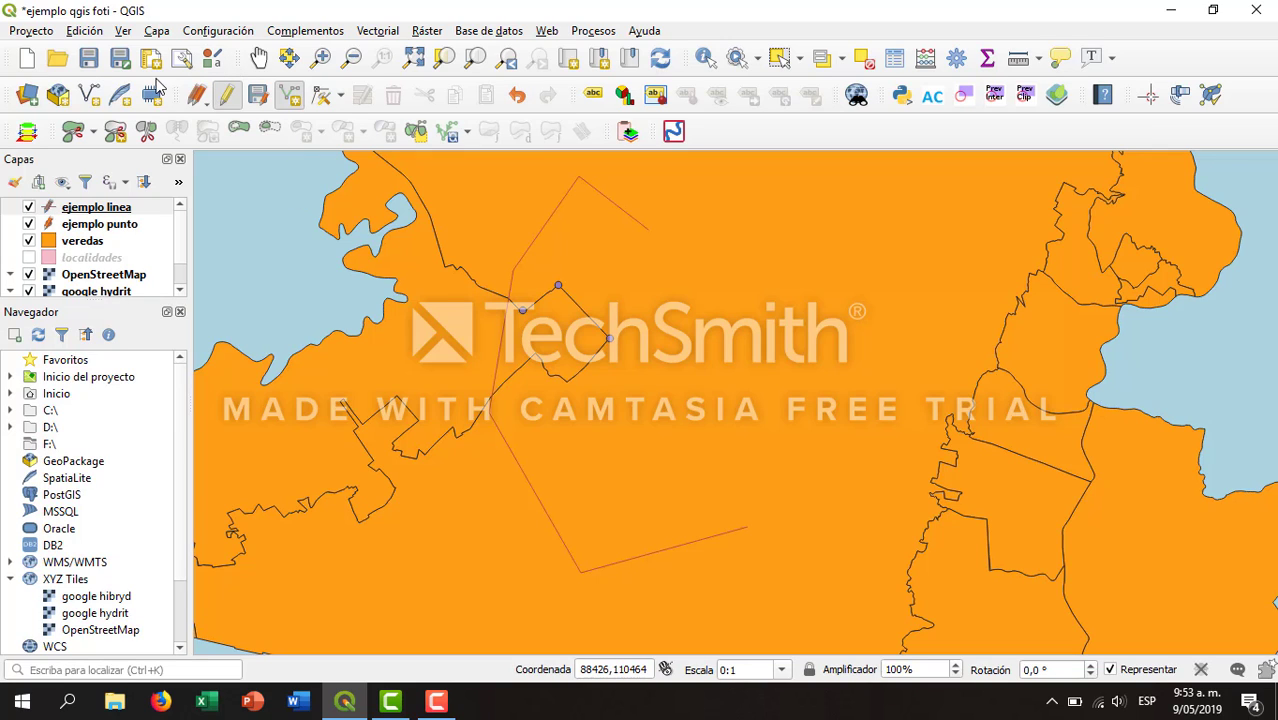
- In the "ejemplo linea" layer's symbology properties, set the line color to the standard green
right_click(93, 210)
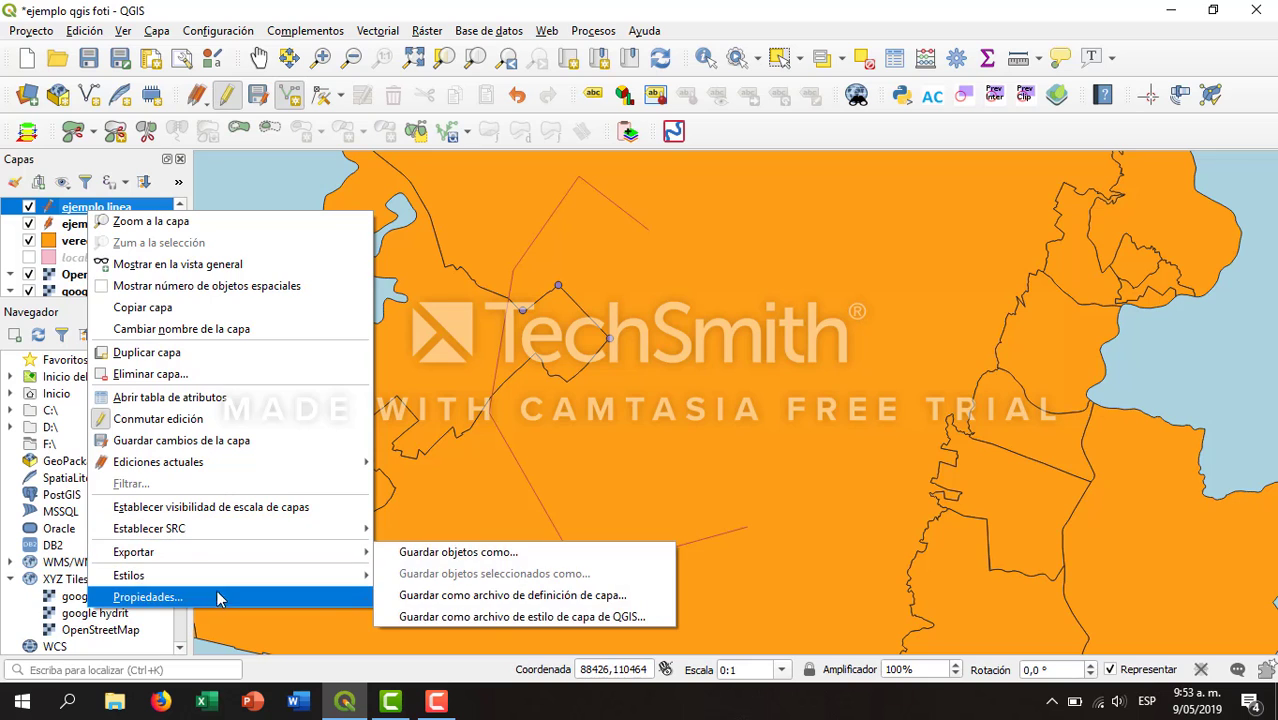
click(195, 597)
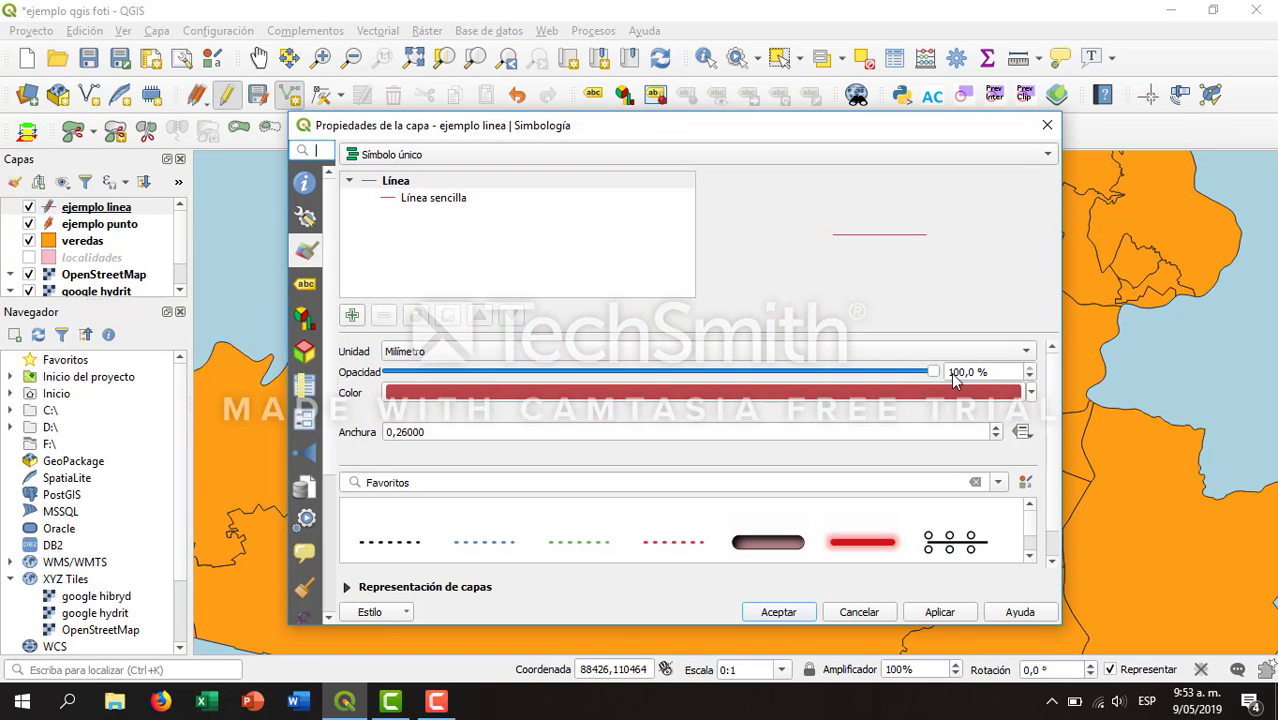
click(1031, 393)
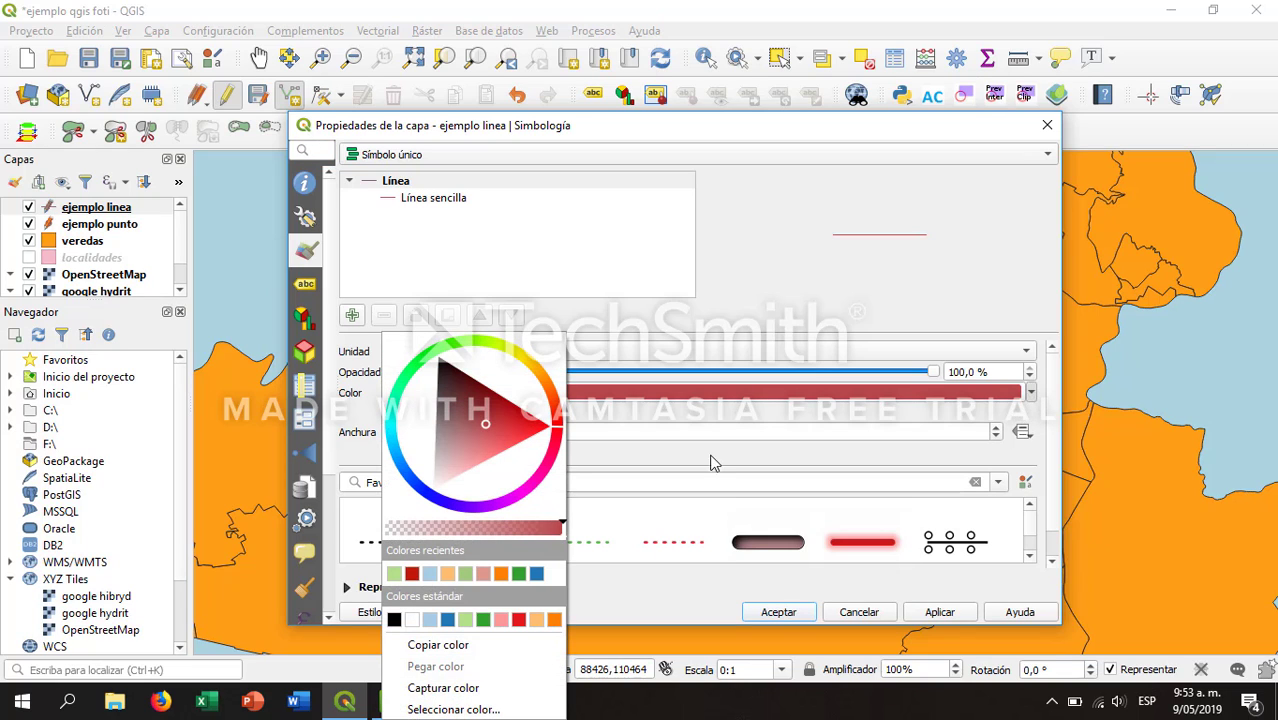
click(483, 620)
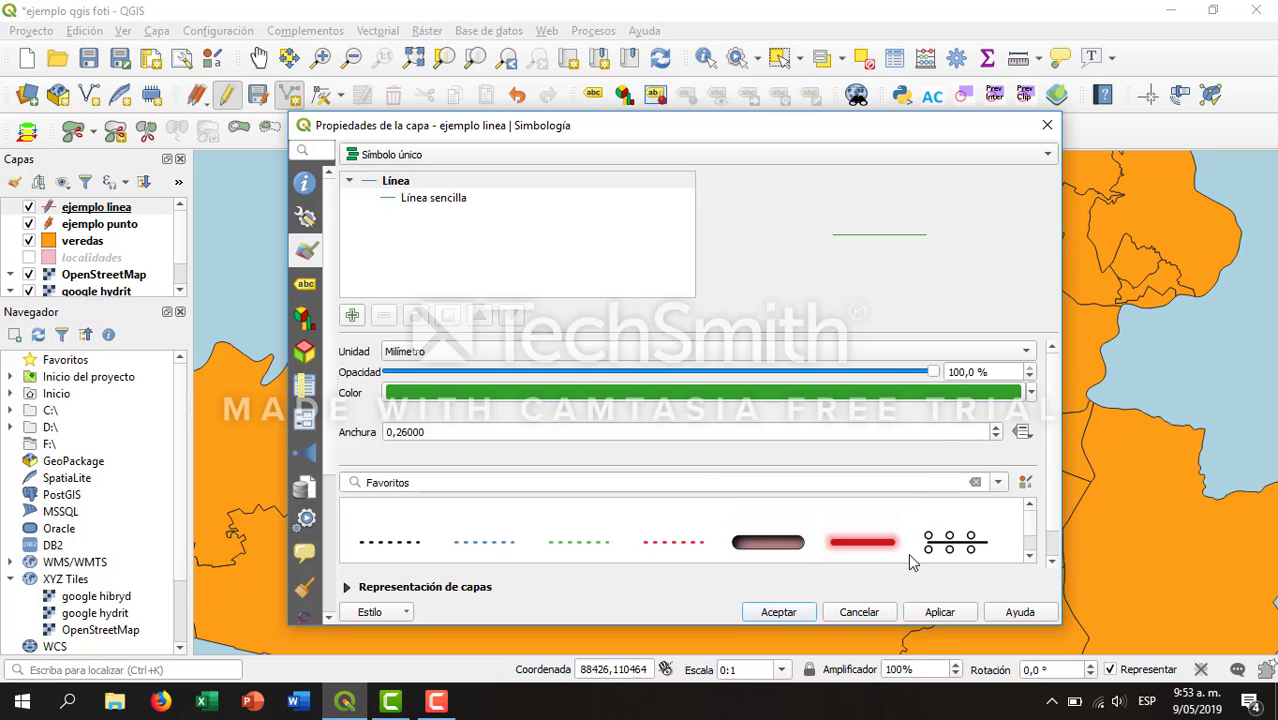
- Increase the line symbol's width to 1.26 mm, apply the style to "ejemplo linea", and save the project
click(997, 429)
click(997, 429)
click(997, 429)
click(997, 429)
click(997, 429)
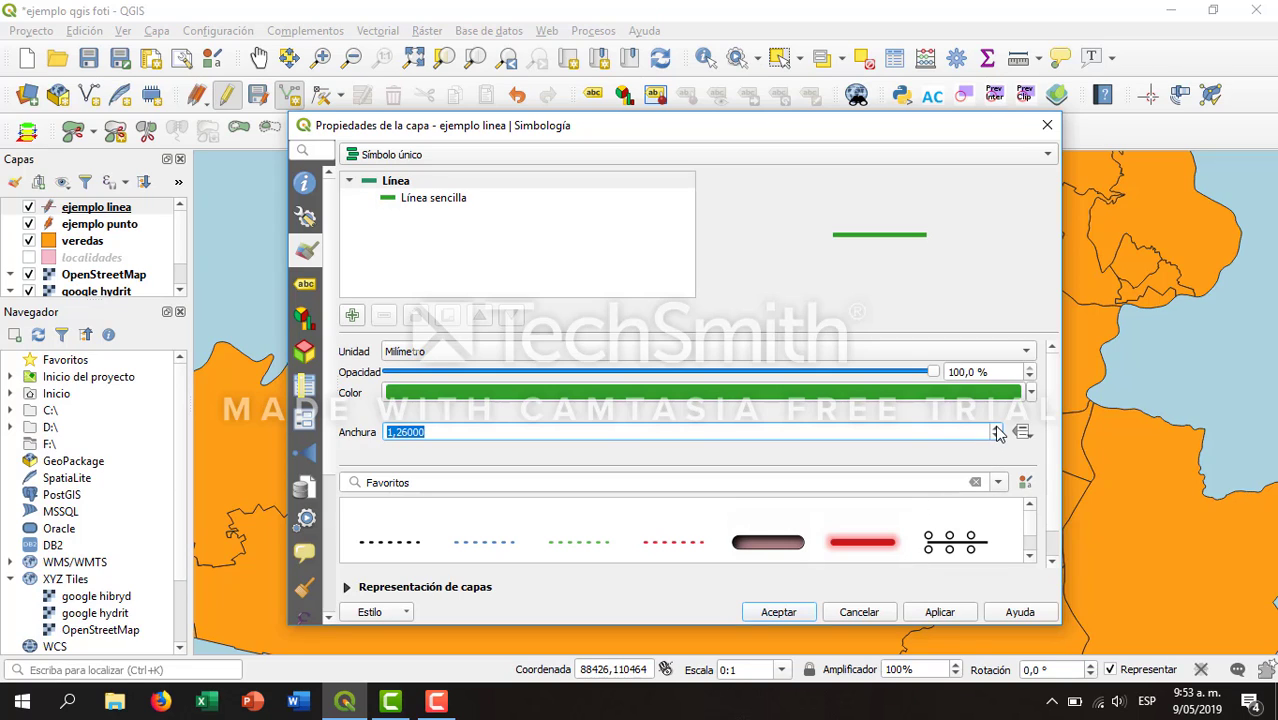
click(940, 611)
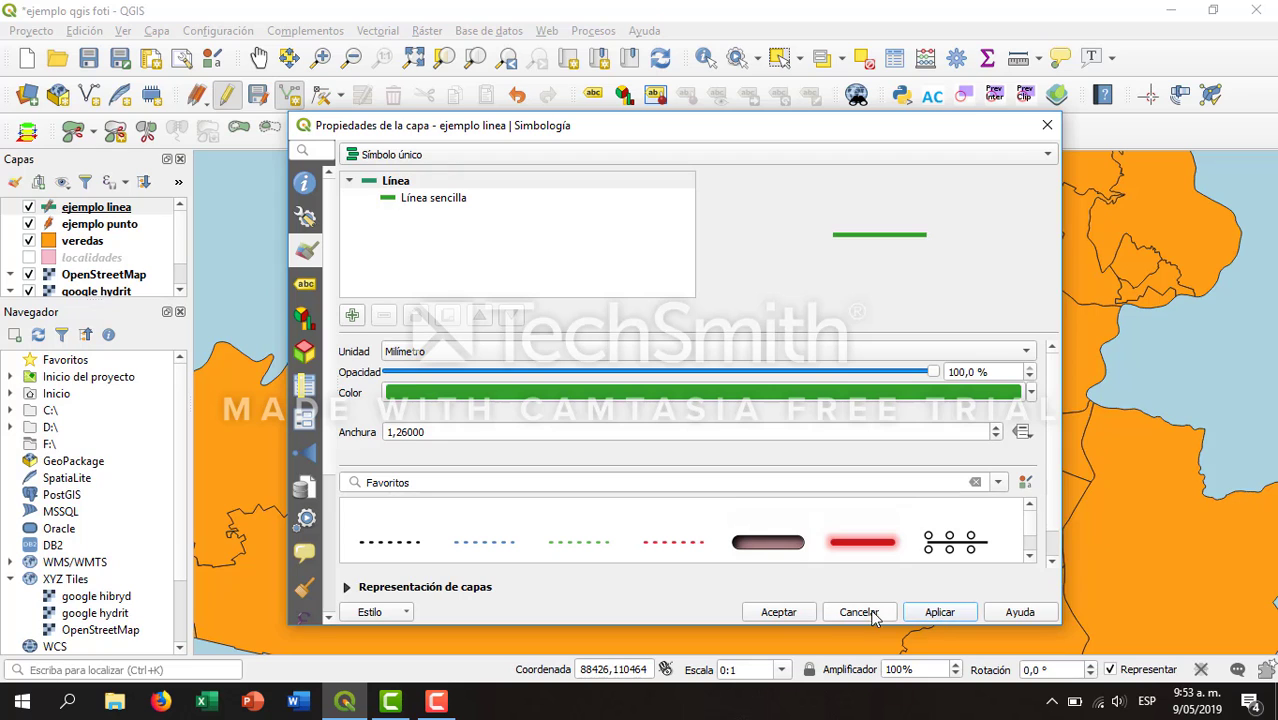
click(792, 614)
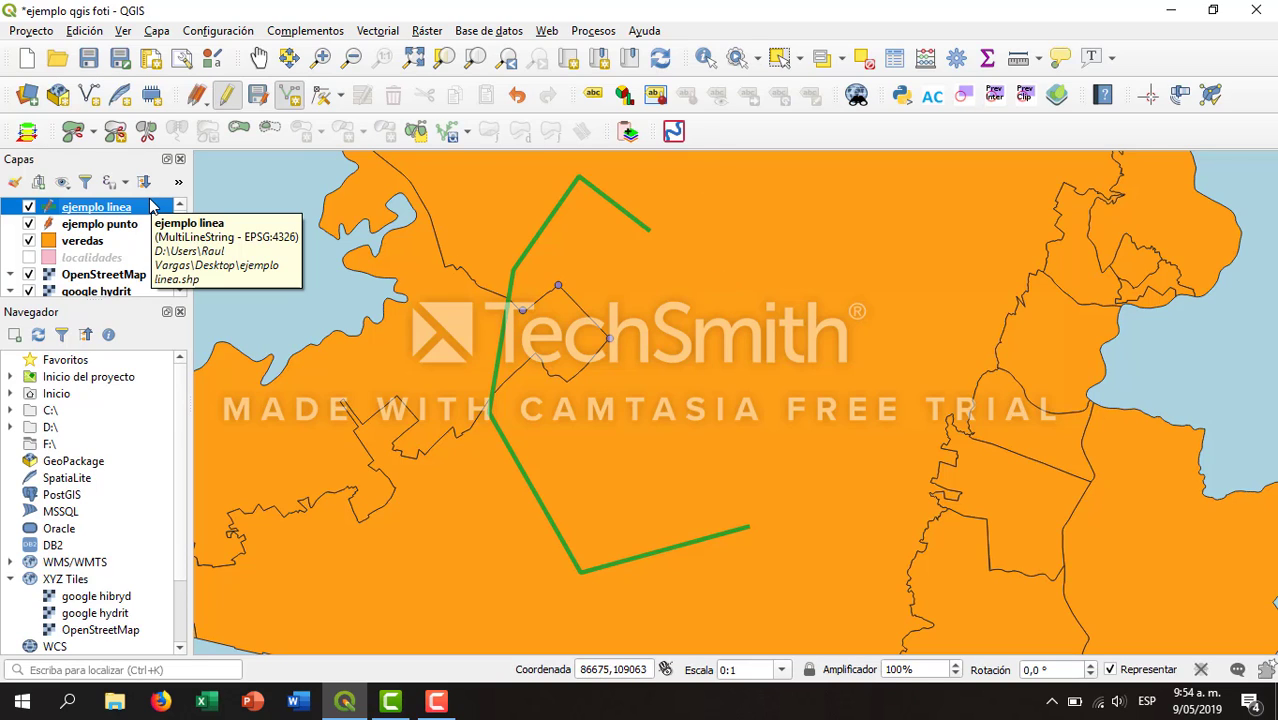
click(89, 60)
- Start a new shapefile layer and enter "ejemplo poligono" as its file name
click(157, 31)
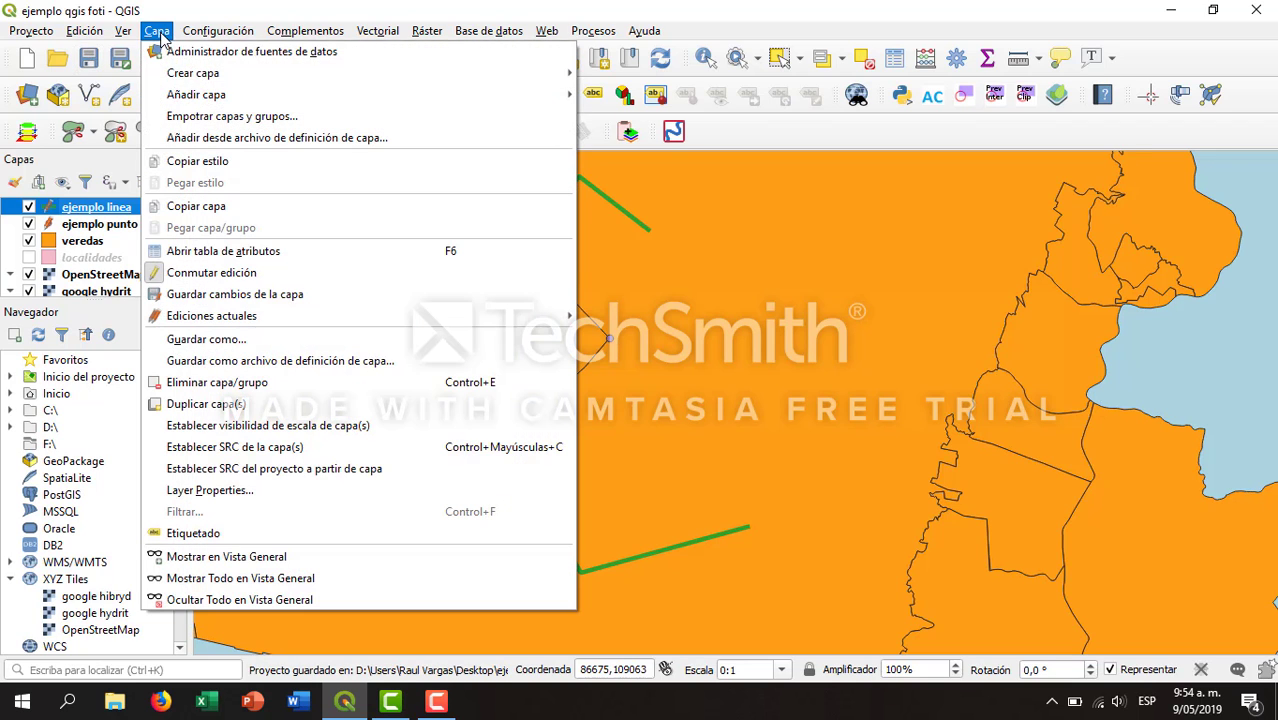
mouse_move(192, 74)
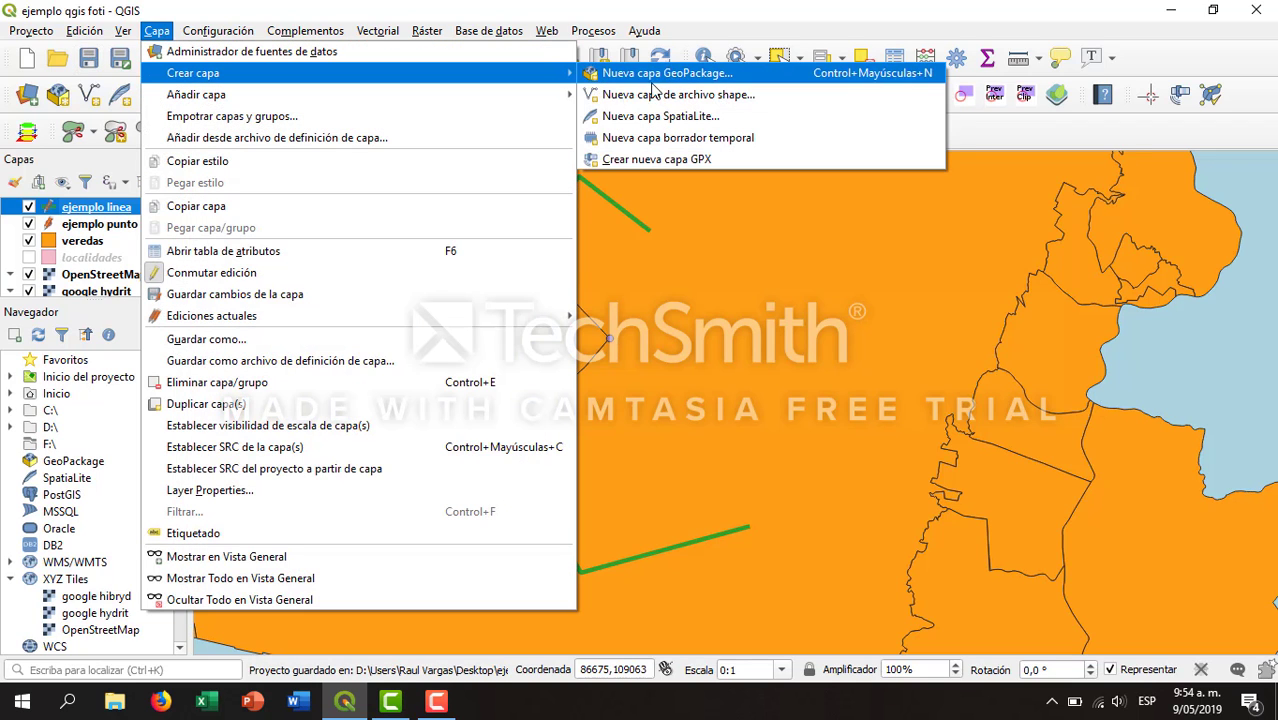
click(647, 98)
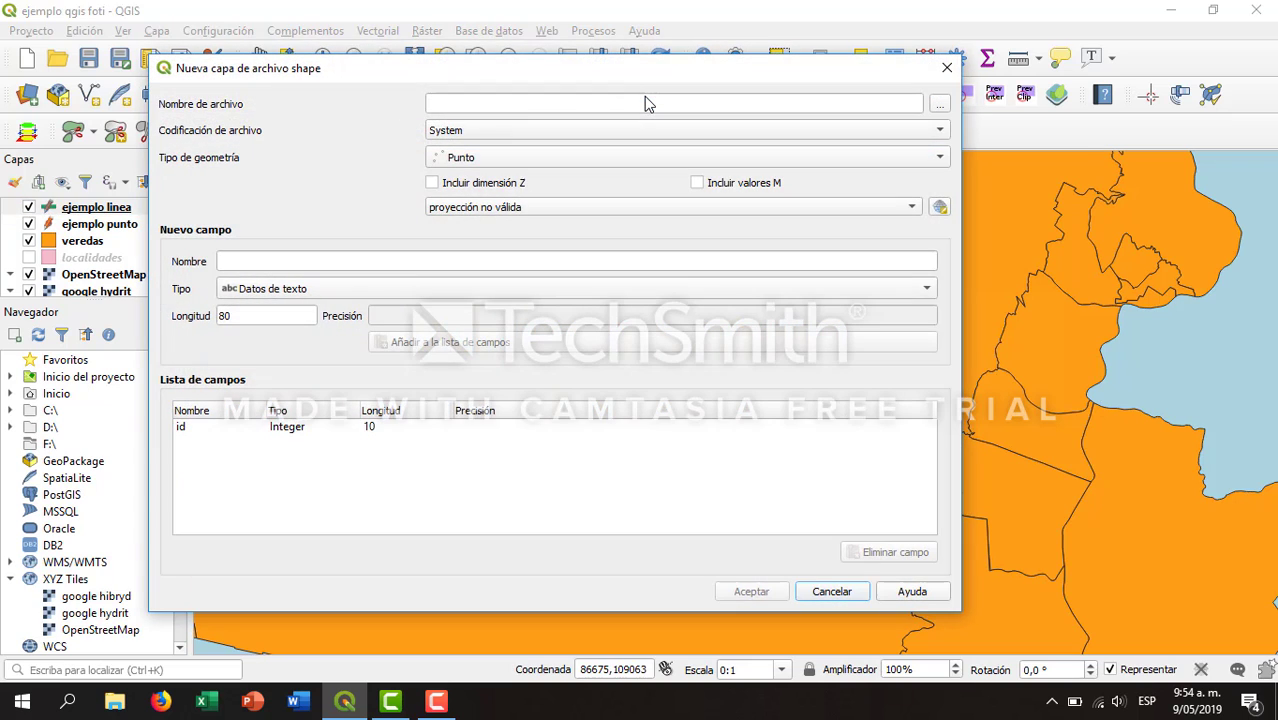
click(613, 104)
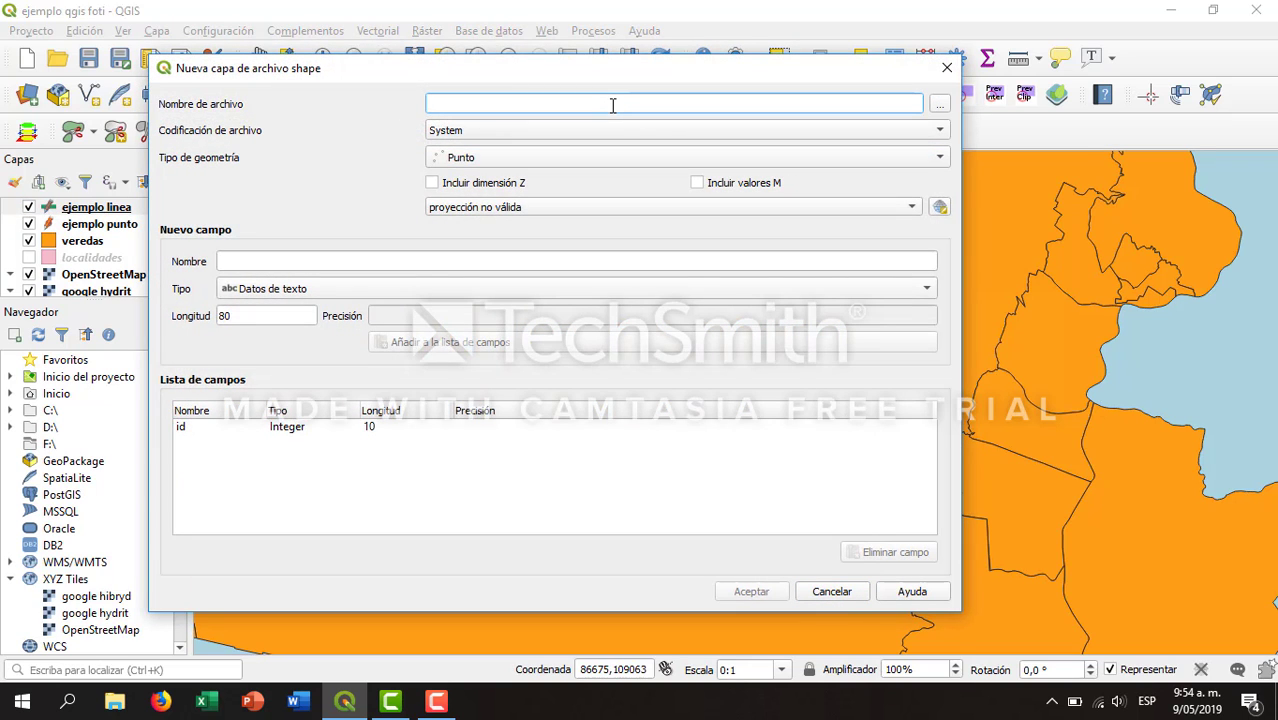
text(ejem)
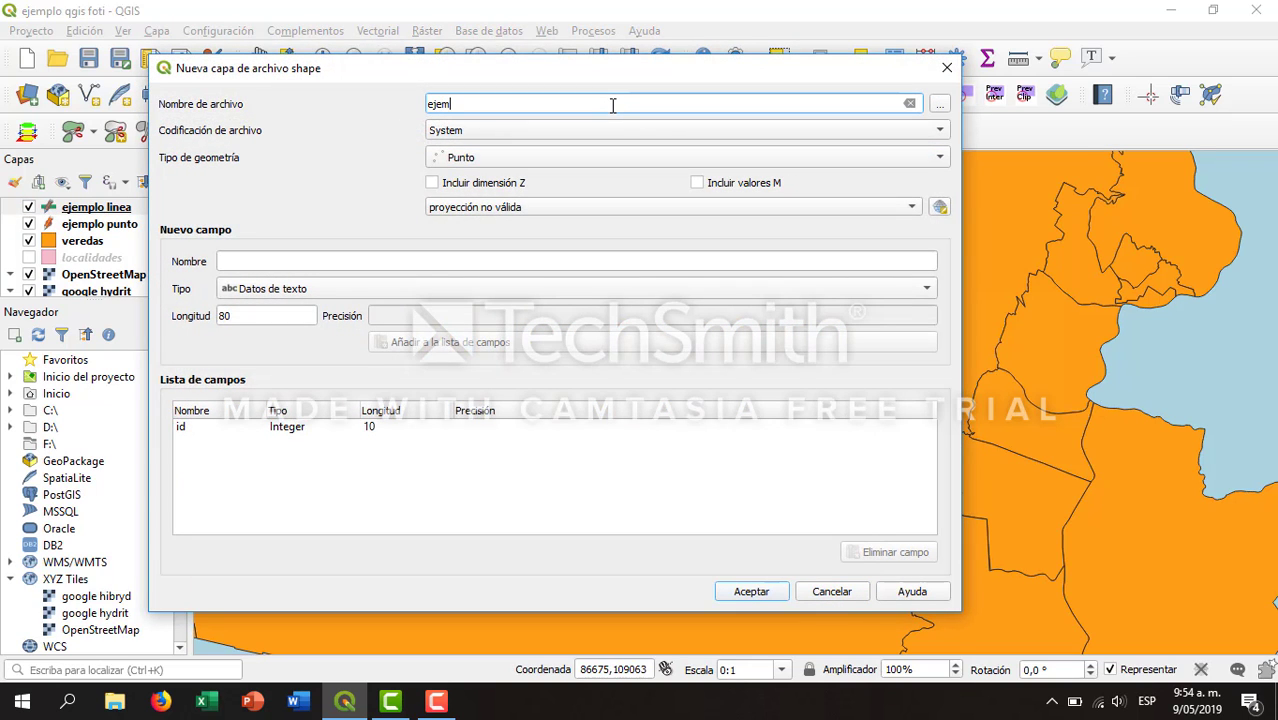
text(plo poligono)
- Set the new shapefile to be saved in the Desktop folder under the name "ejemplo poligono"
click(941, 106)
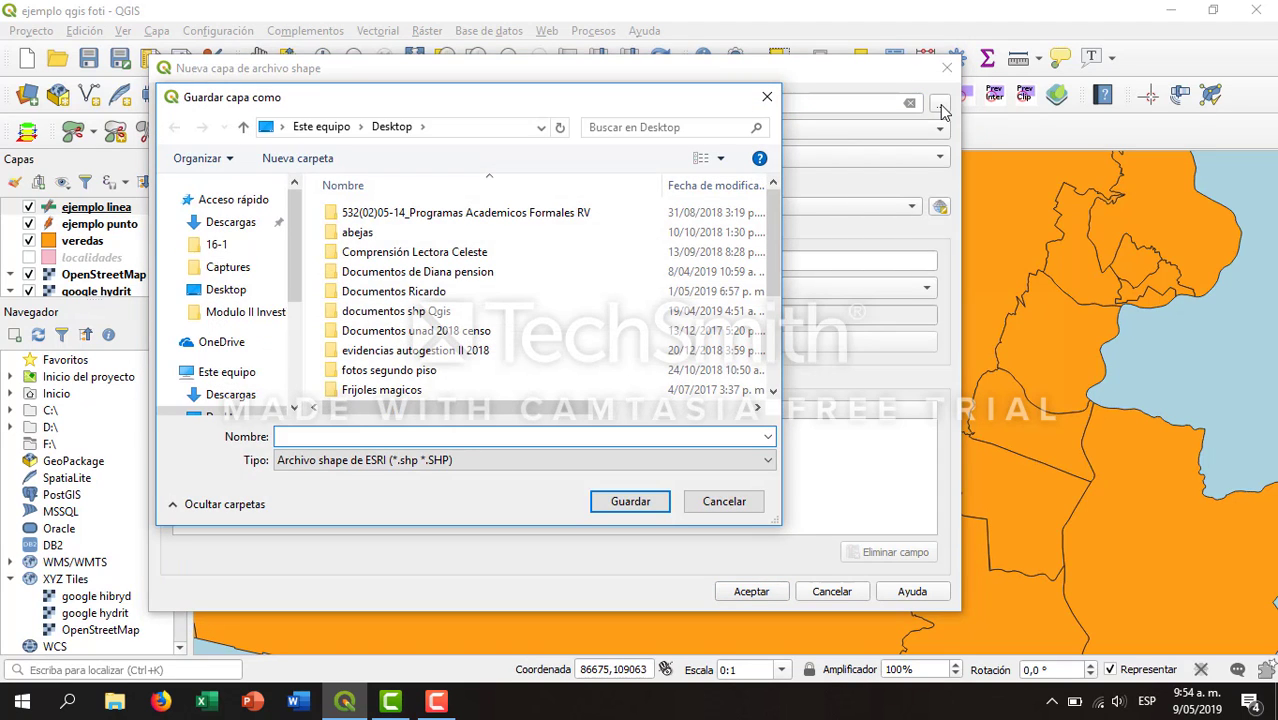
click(212, 290)
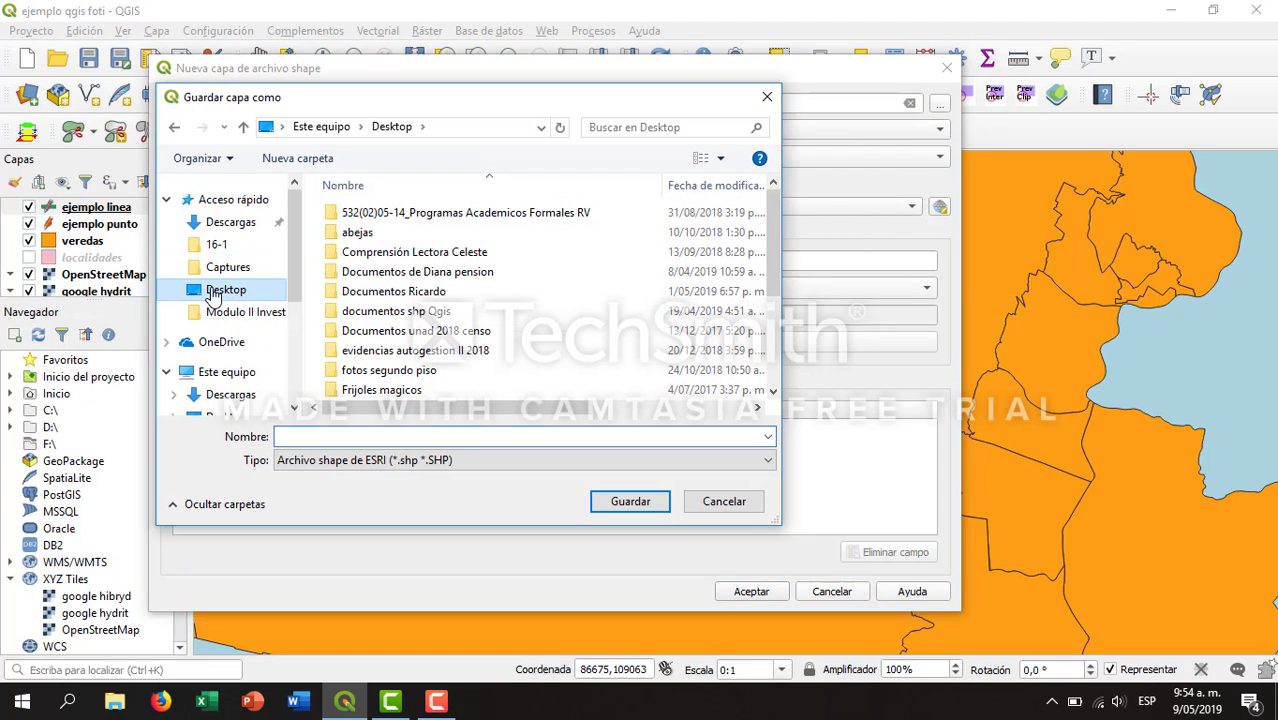
click(631, 508)
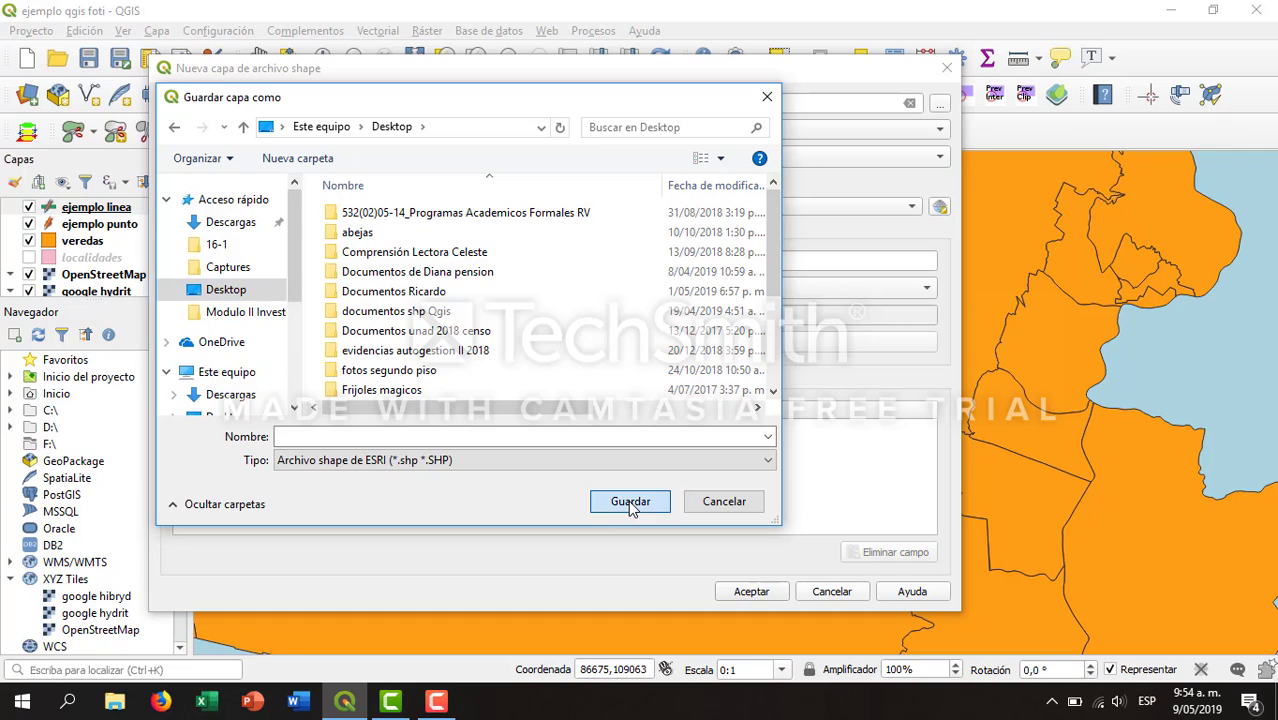
click(572, 436)
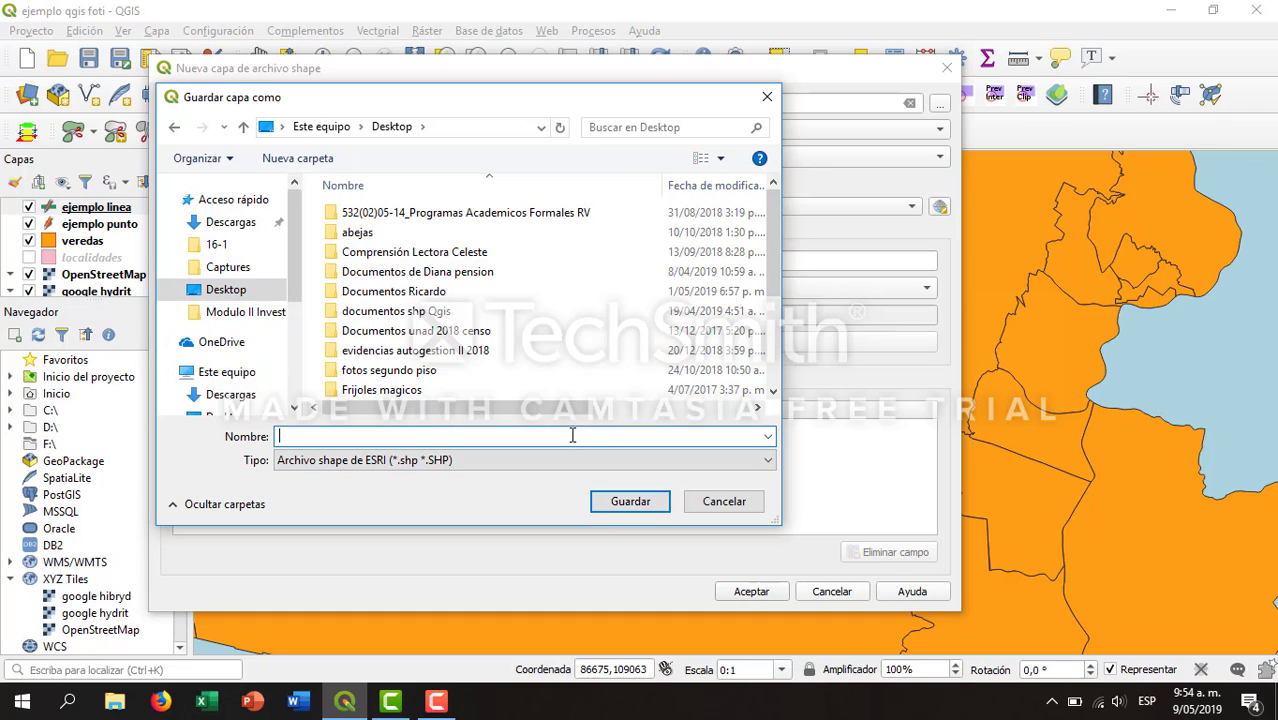
text(ejemp)
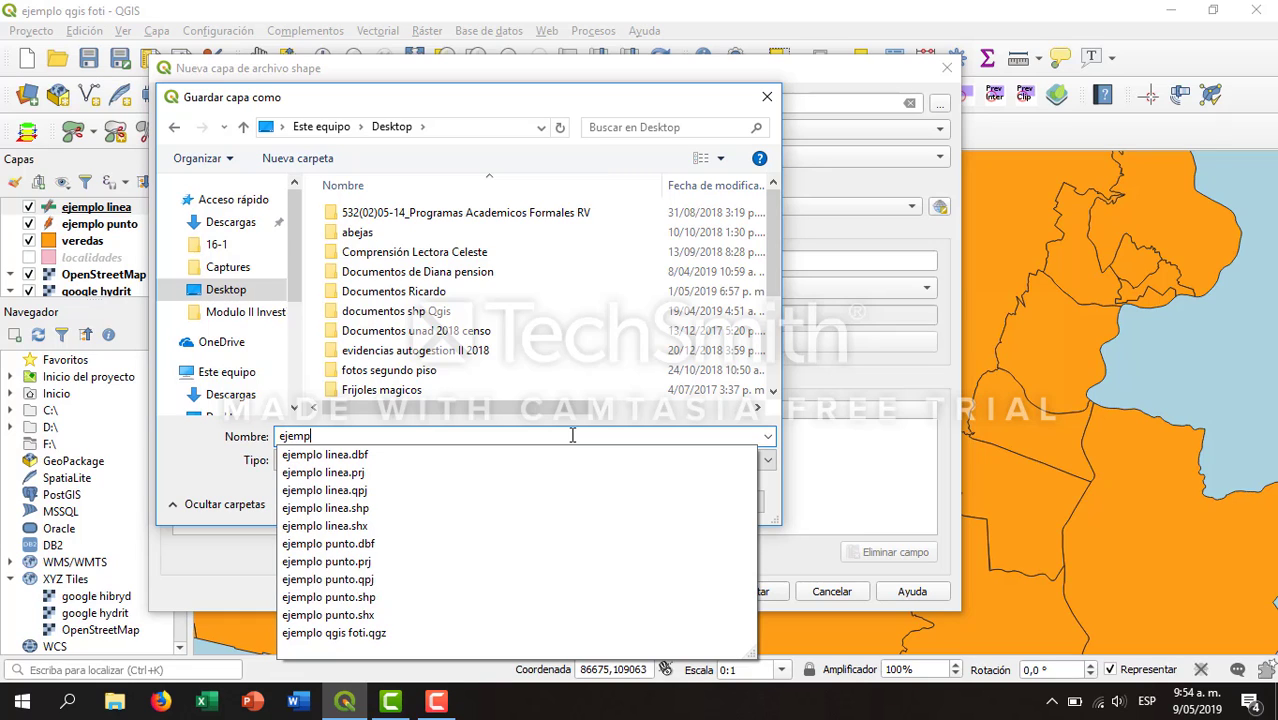
text(lo poligon)
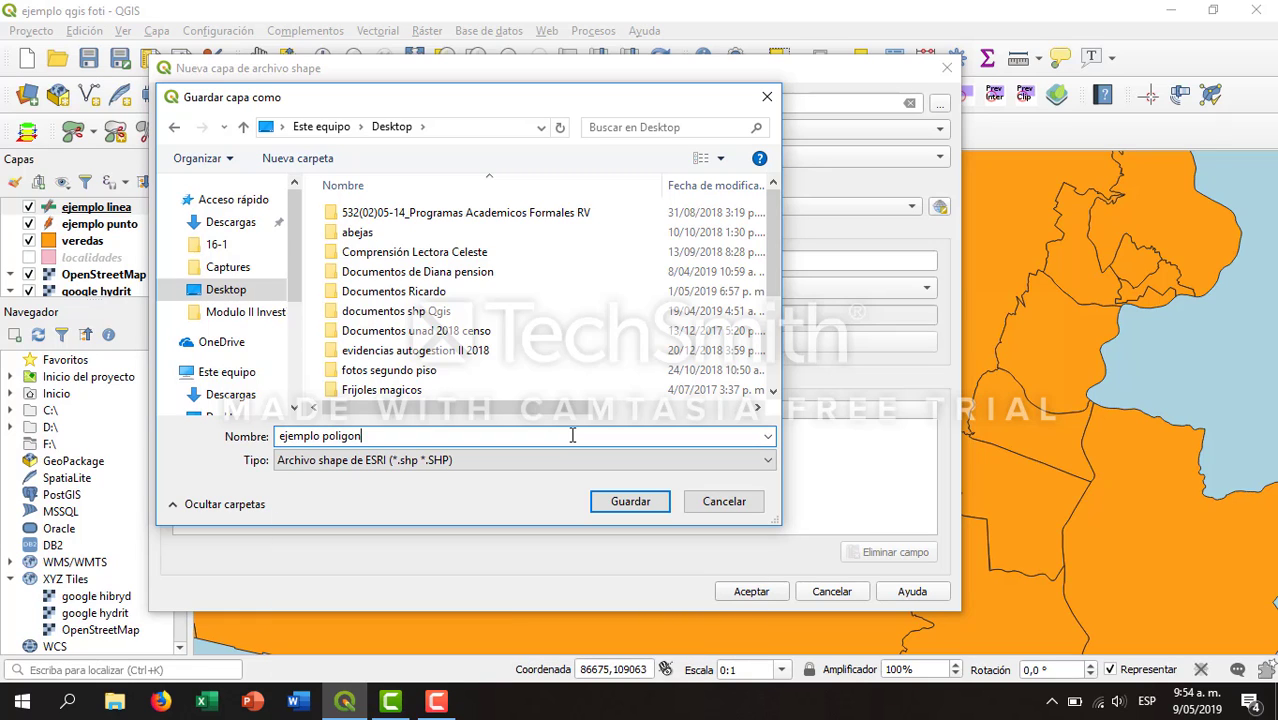
text(o)
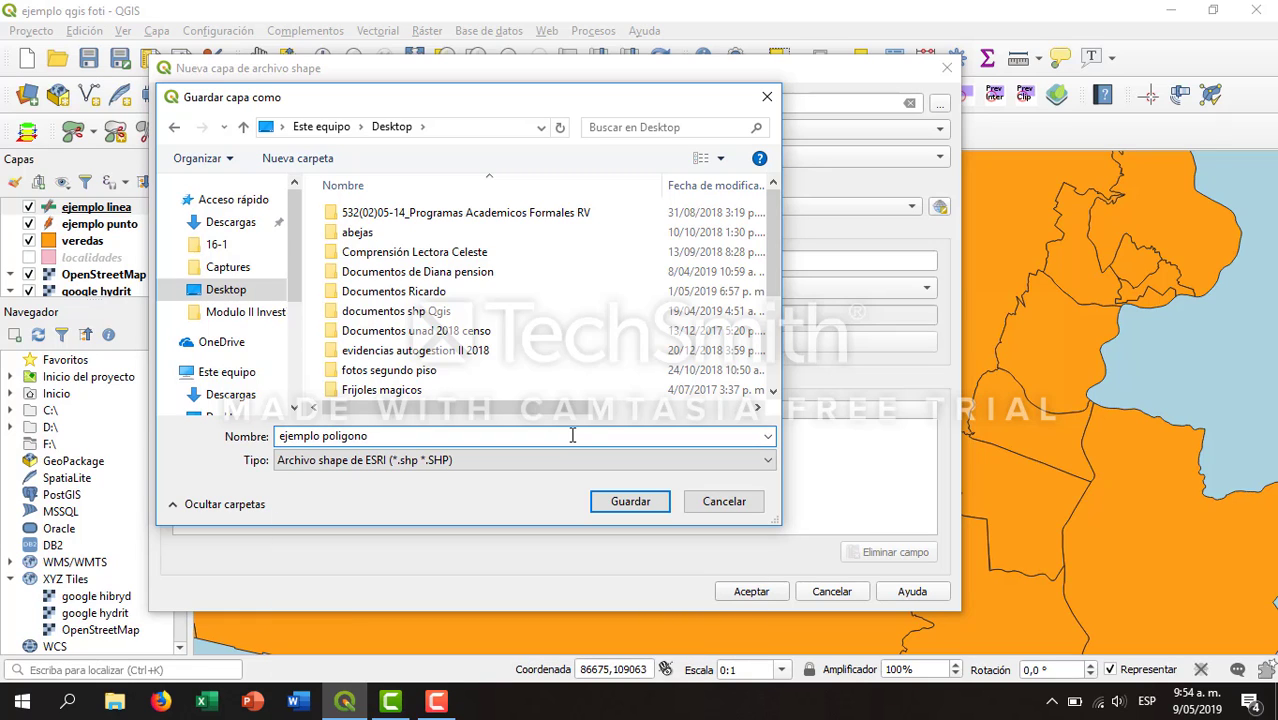
click(624, 502)
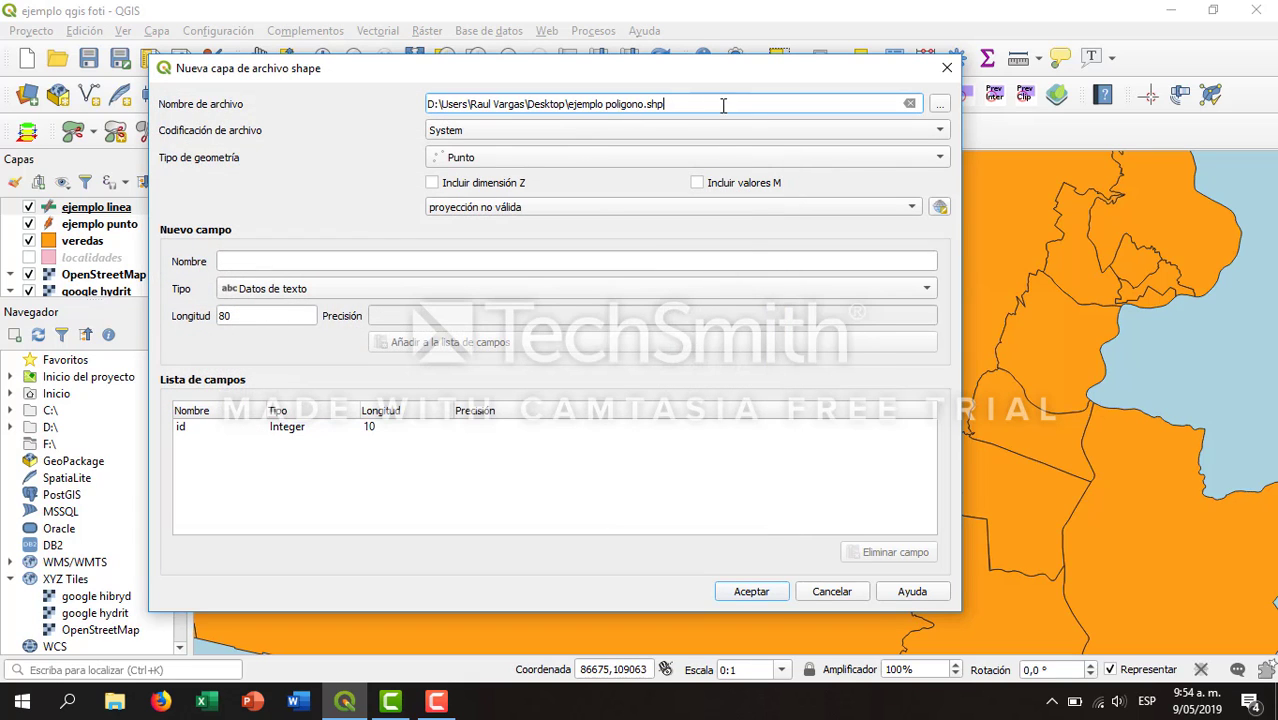
- Set the new layer's geometry type to Polígono and its coordinate system to EPSG:4326 - WGS 84
click(479, 165)
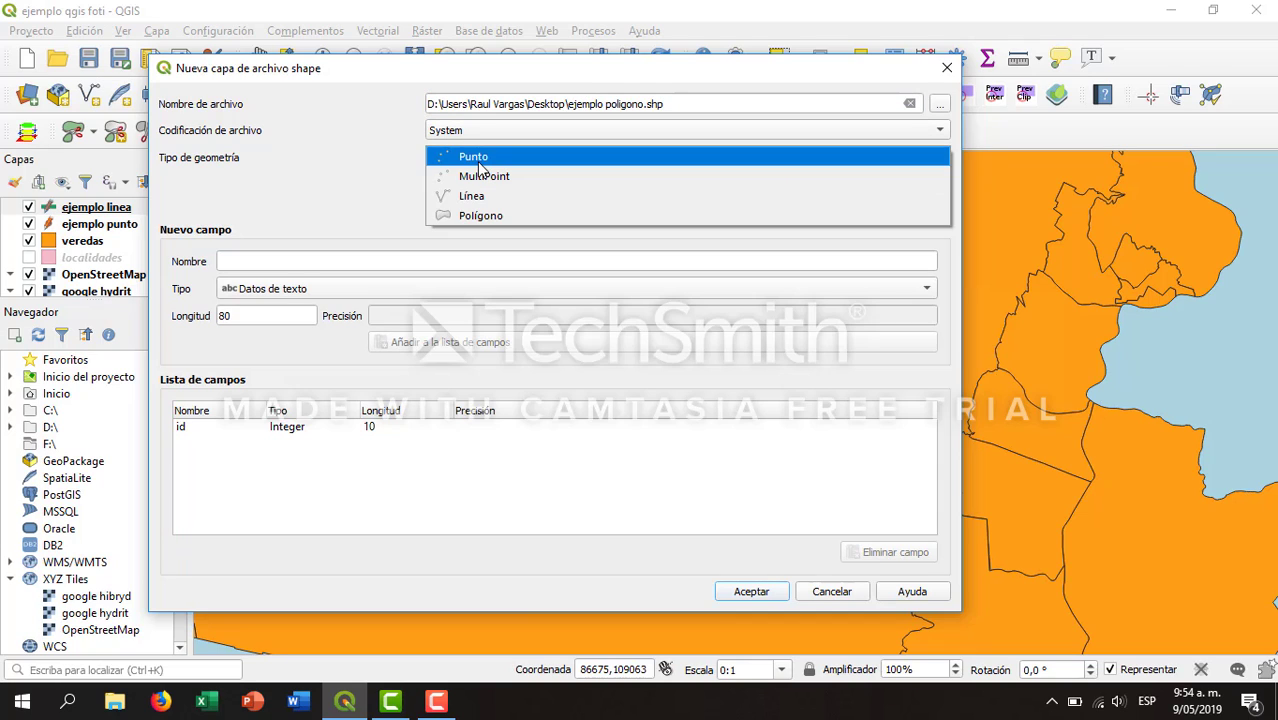
click(471, 216)
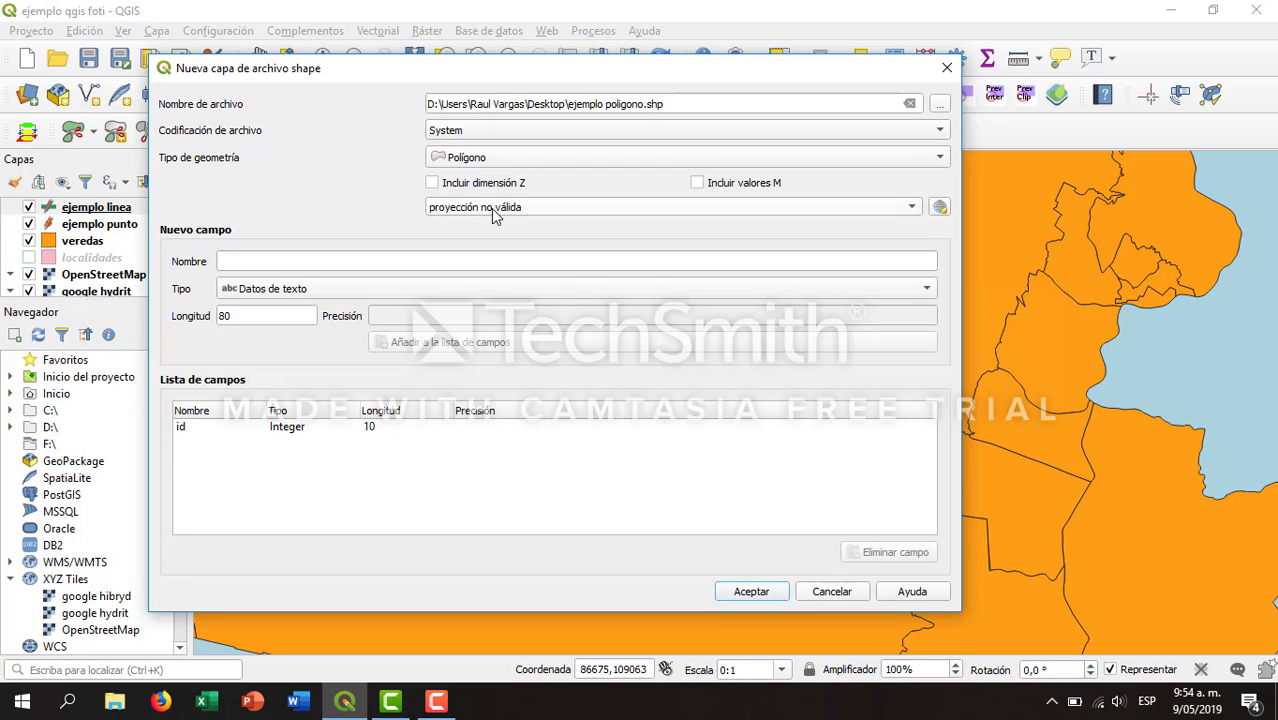
click(490, 210)
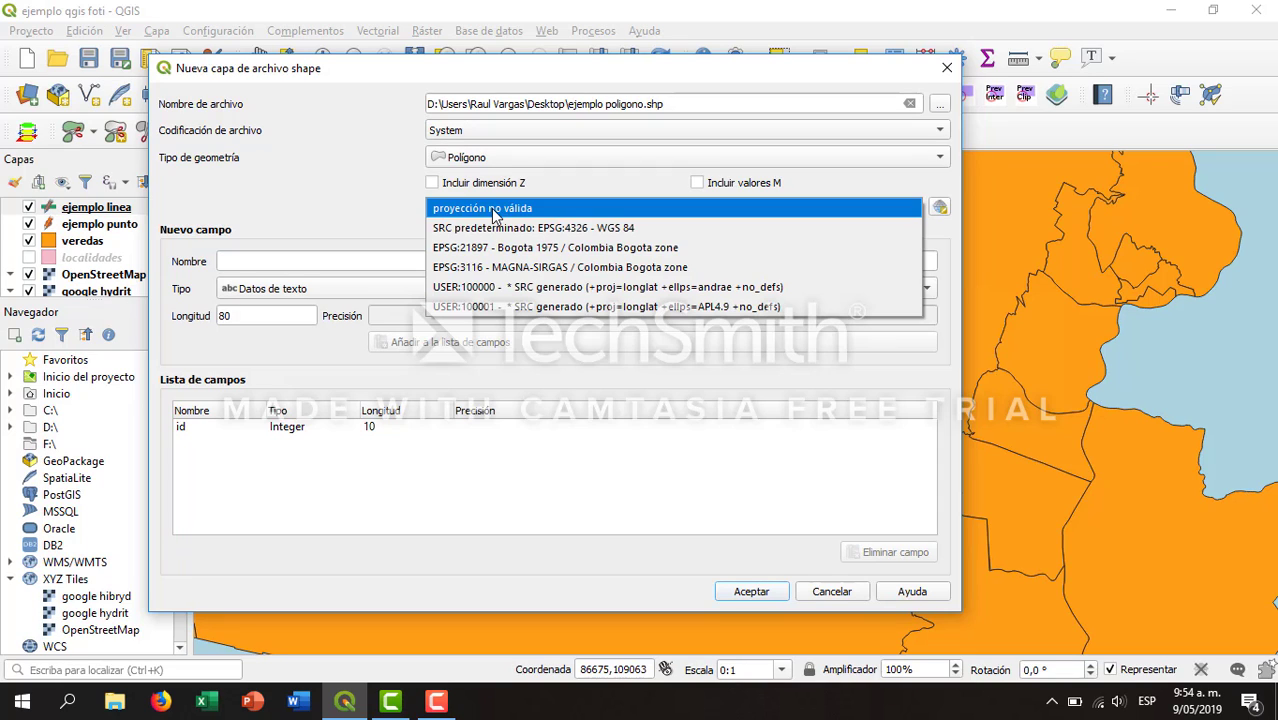
click(609, 229)
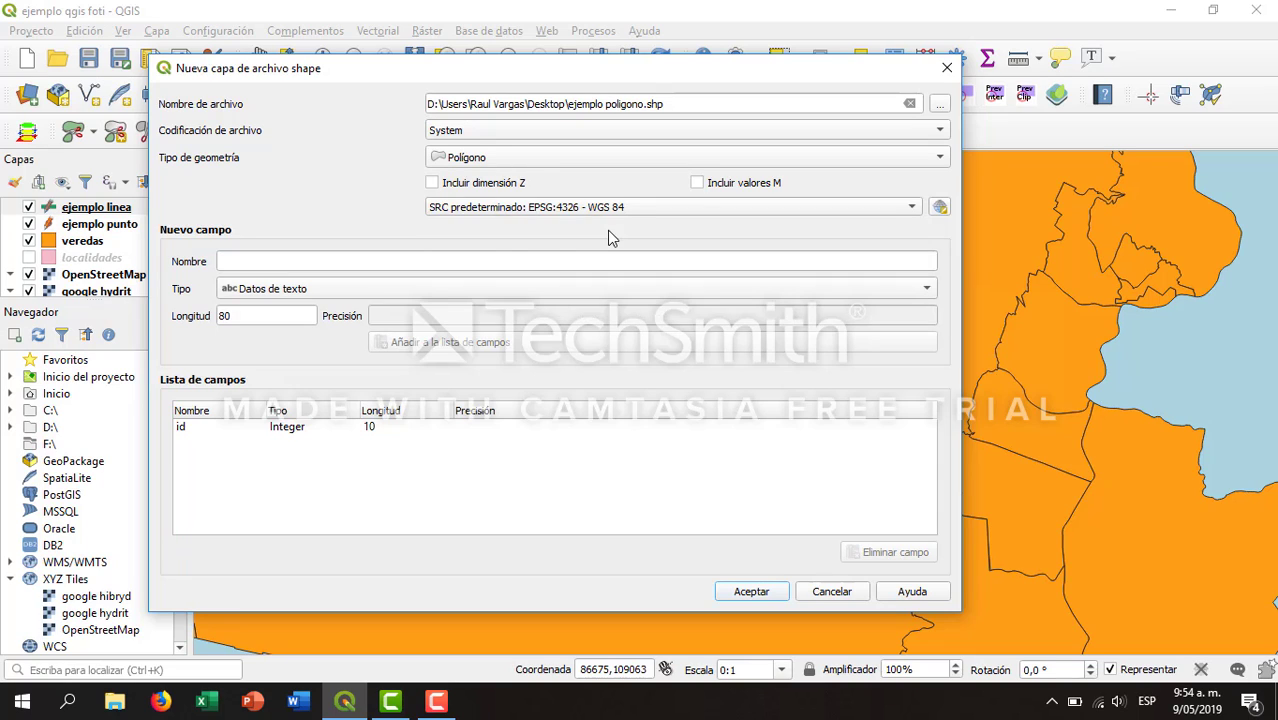
- Add a text field named "nombre" with length 80 to the new layer's field list
click(477, 261)
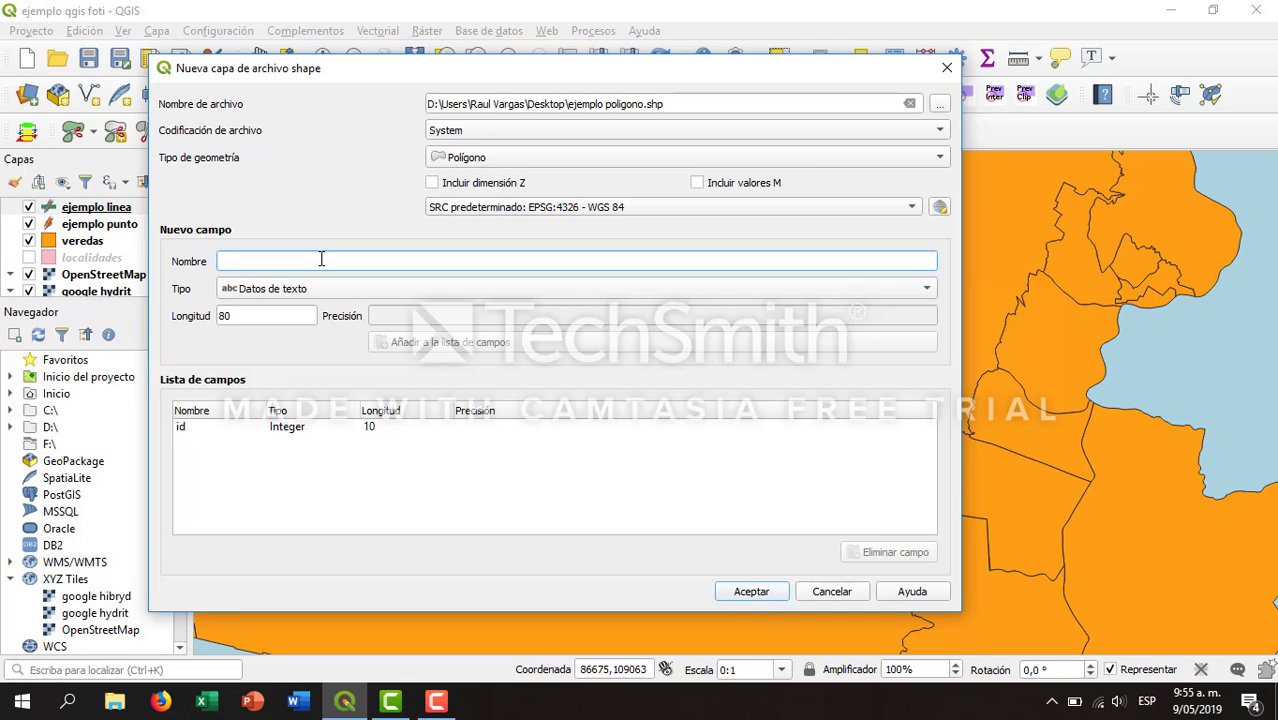
text(nombre)
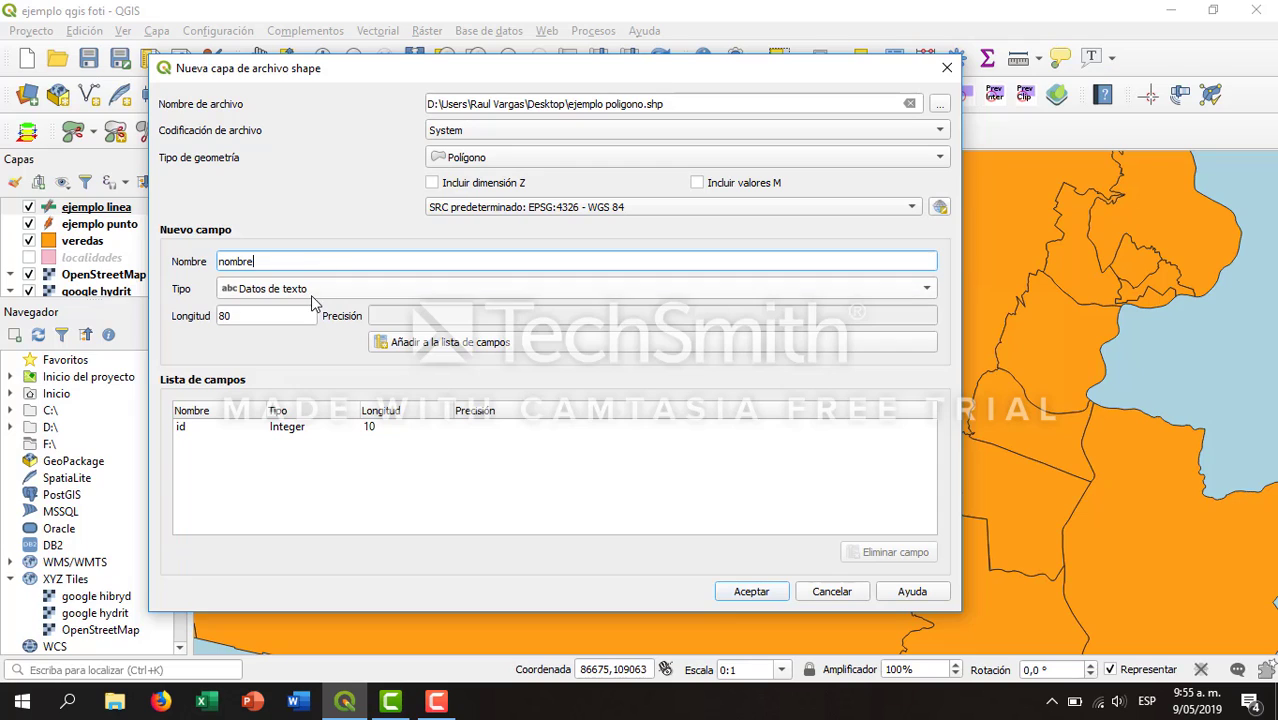
click(405, 343)
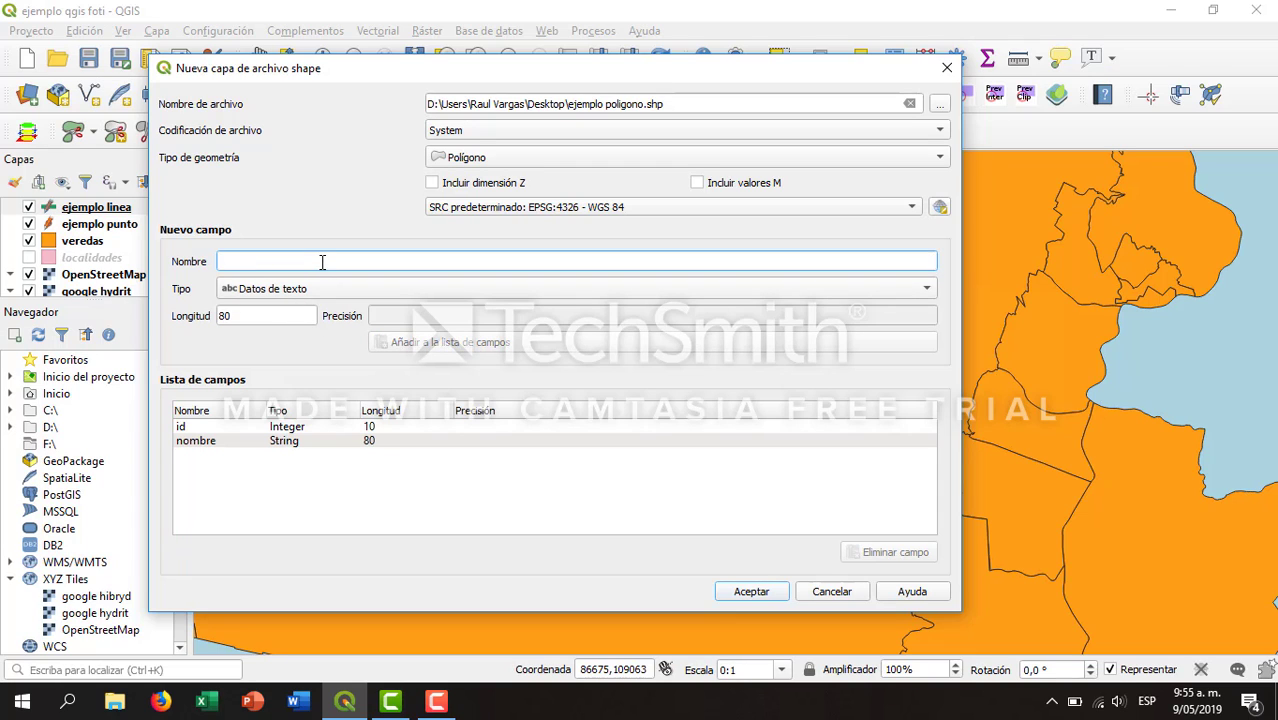
- Add an integer (Número entero) field named "area" with length 10 to the field list
text(ex)
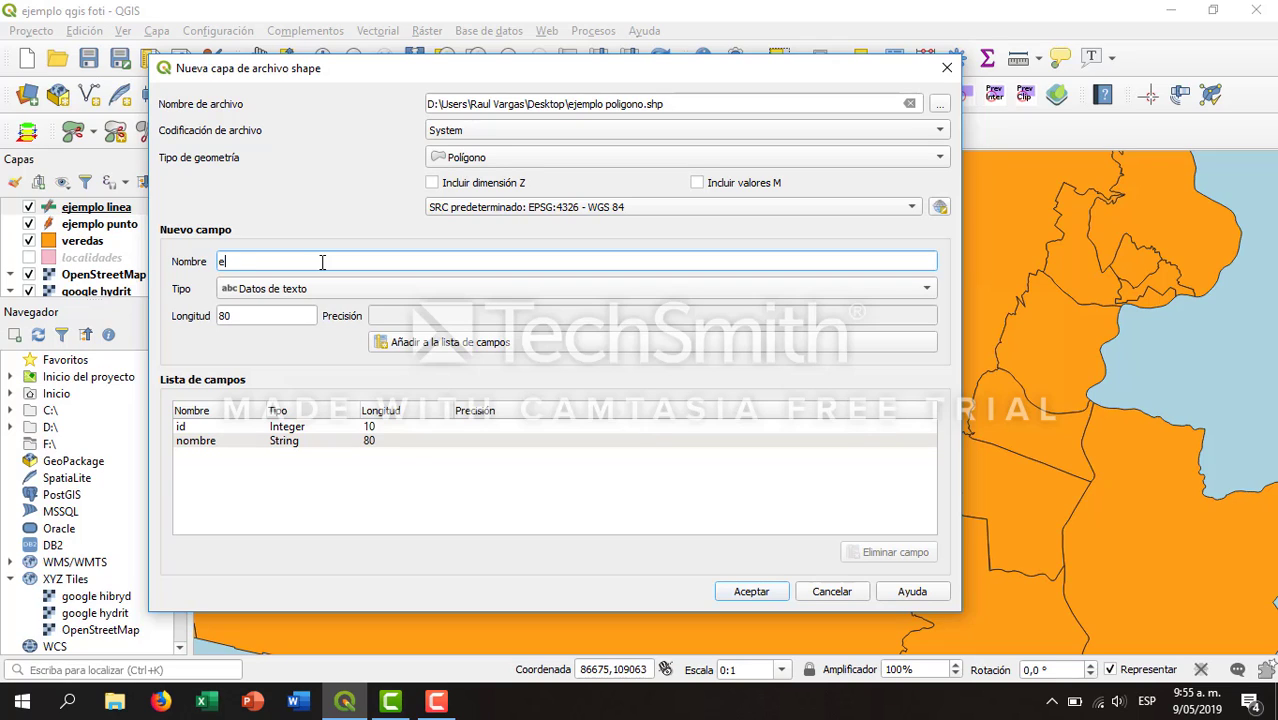
key(BackSpace)
text(area)
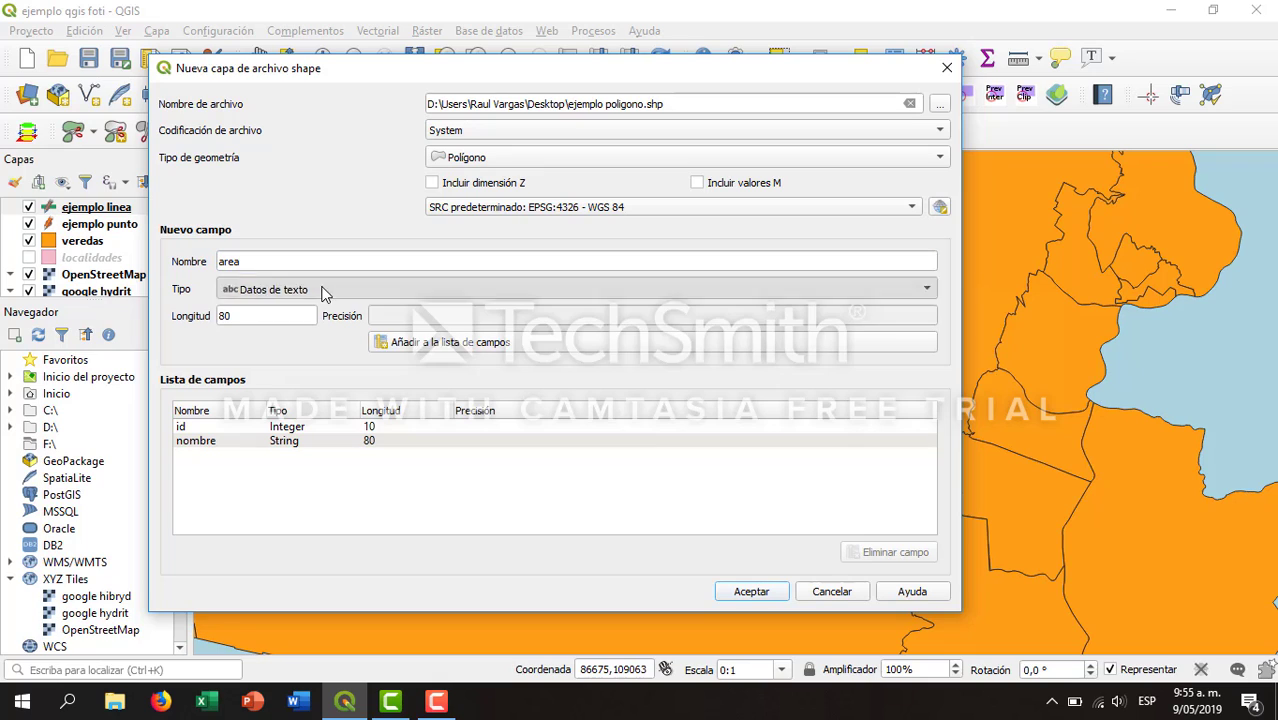
click(320, 288)
click(318, 308)
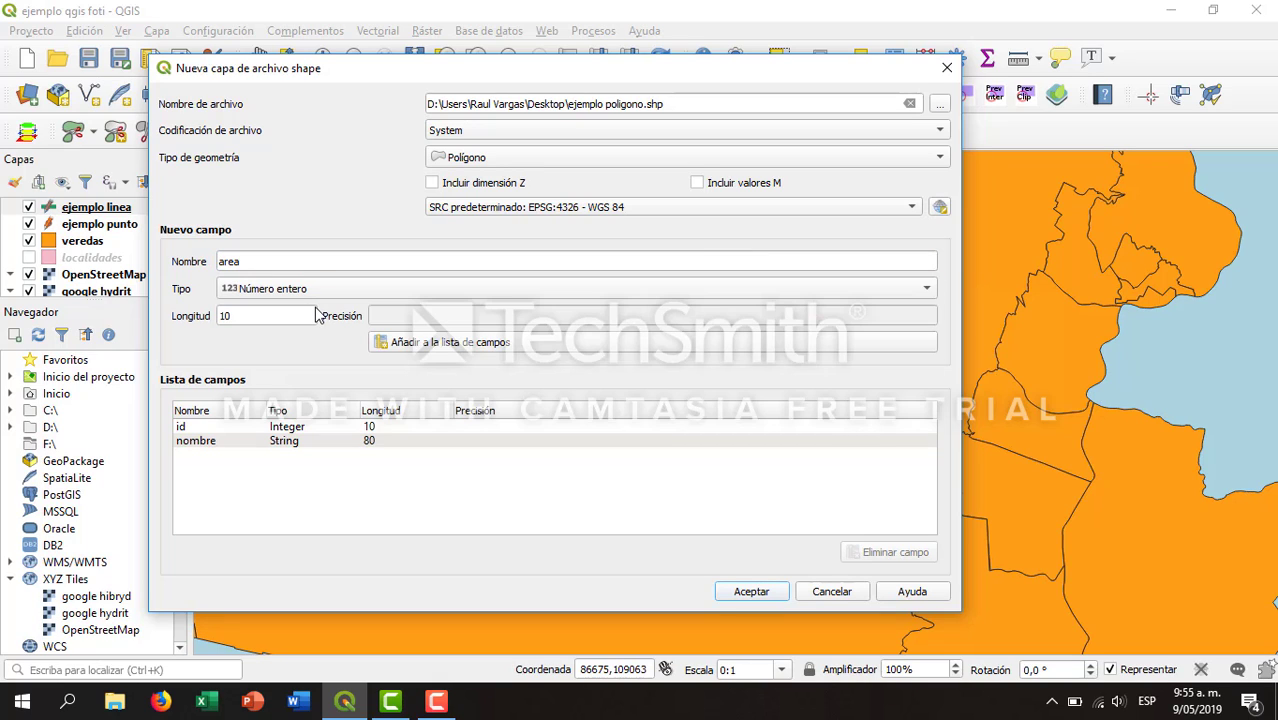
click(409, 346)
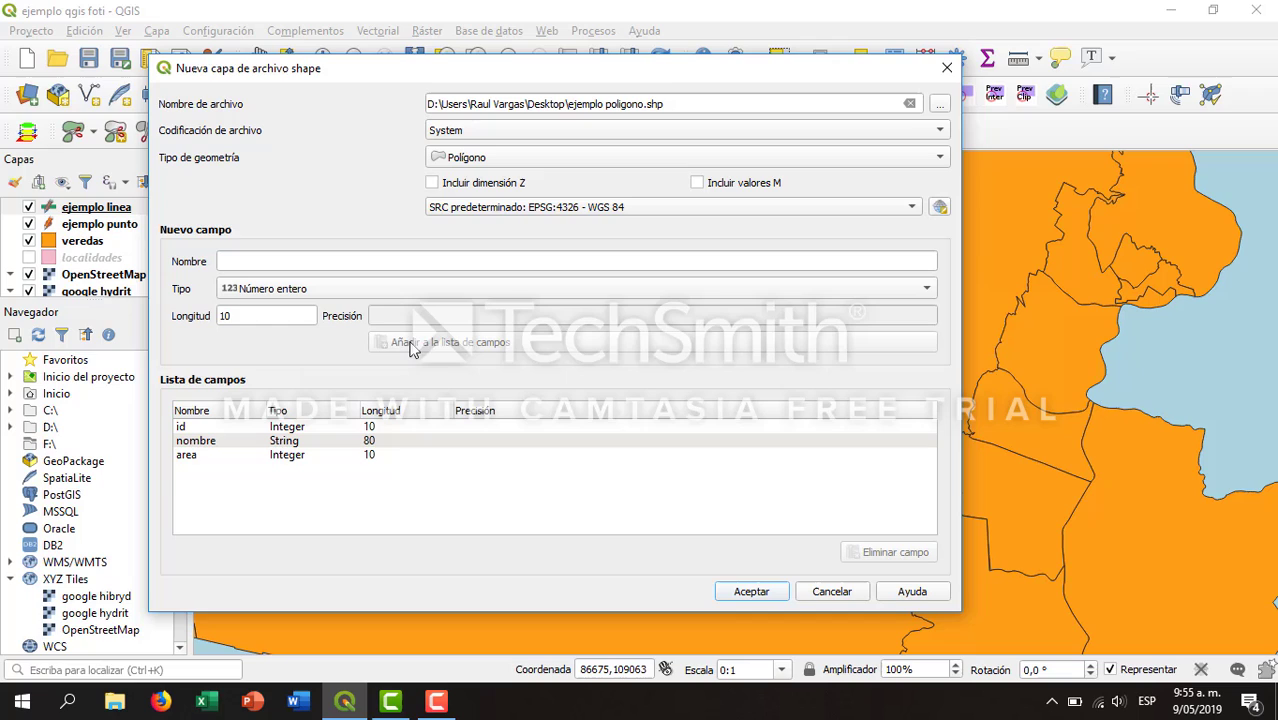
- Add a text field named "descrip" with length 80 and create the "ejemplo poligono" layer
click(322, 258)
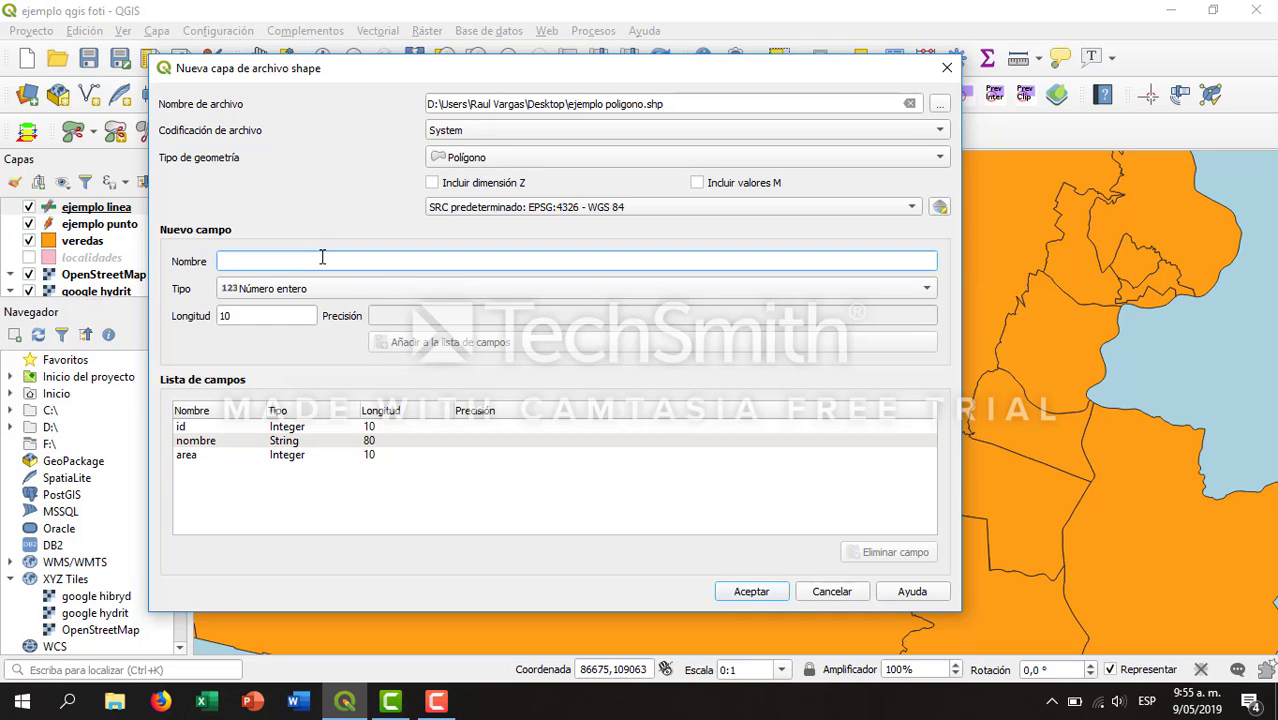
text(descr)
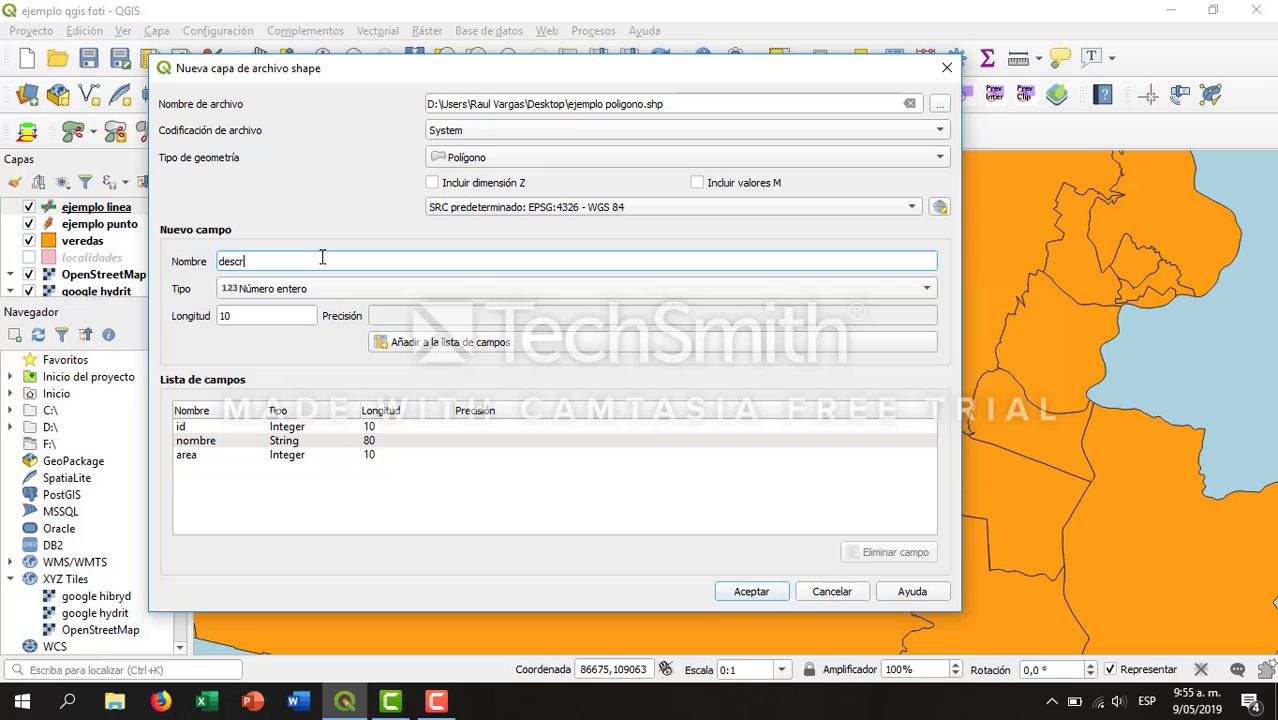
text(ip)
click(333, 292)
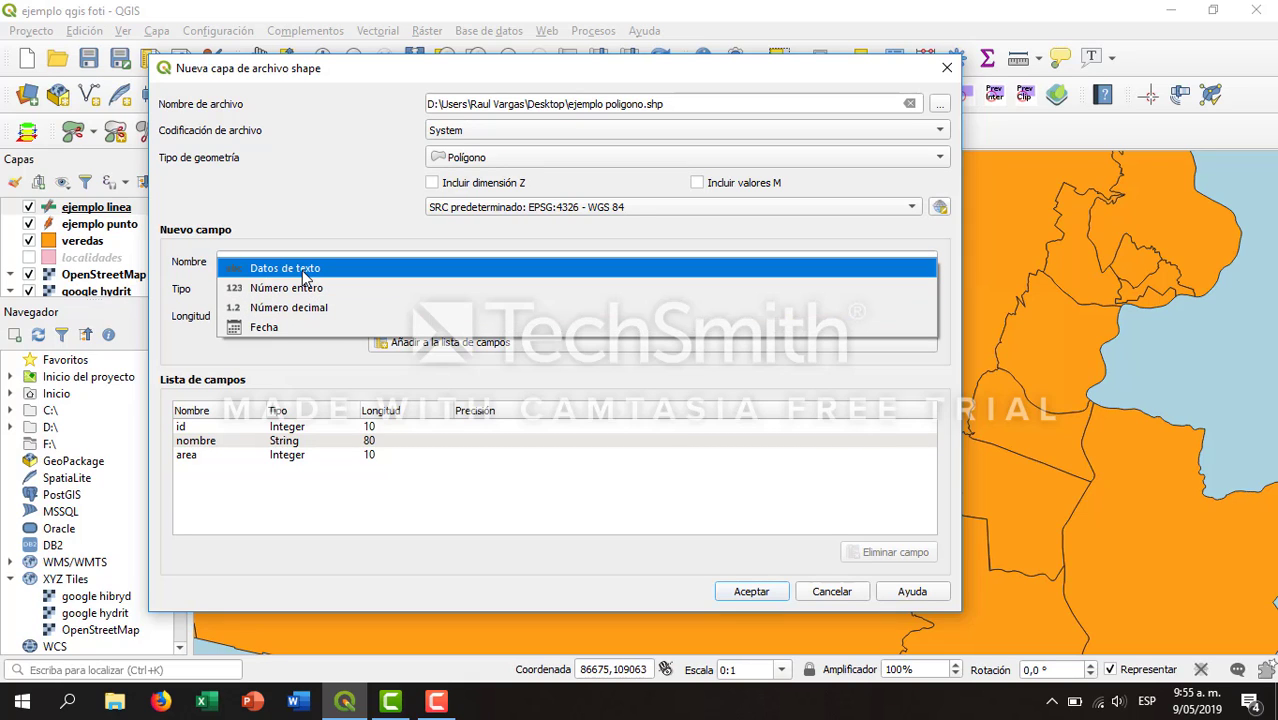
click(302, 270)
double_click(270, 317)
key(BackSpace)
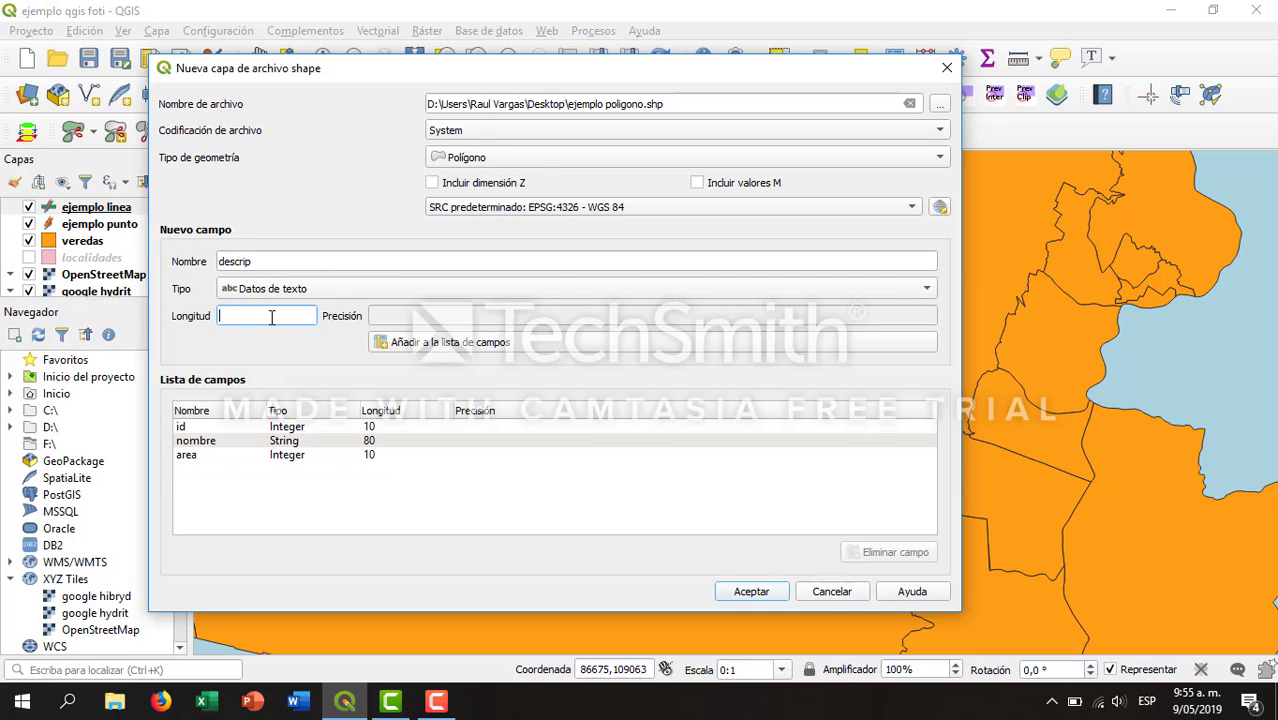
text(80)
click(417, 345)
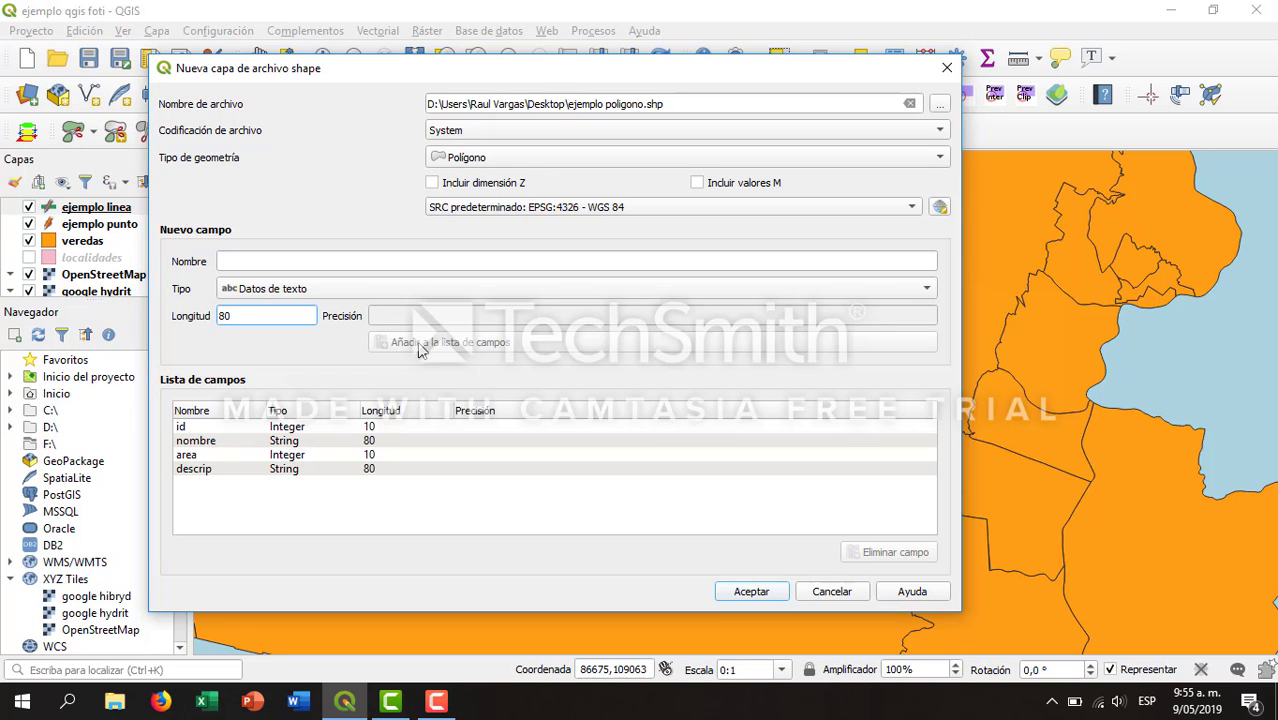
click(753, 591)
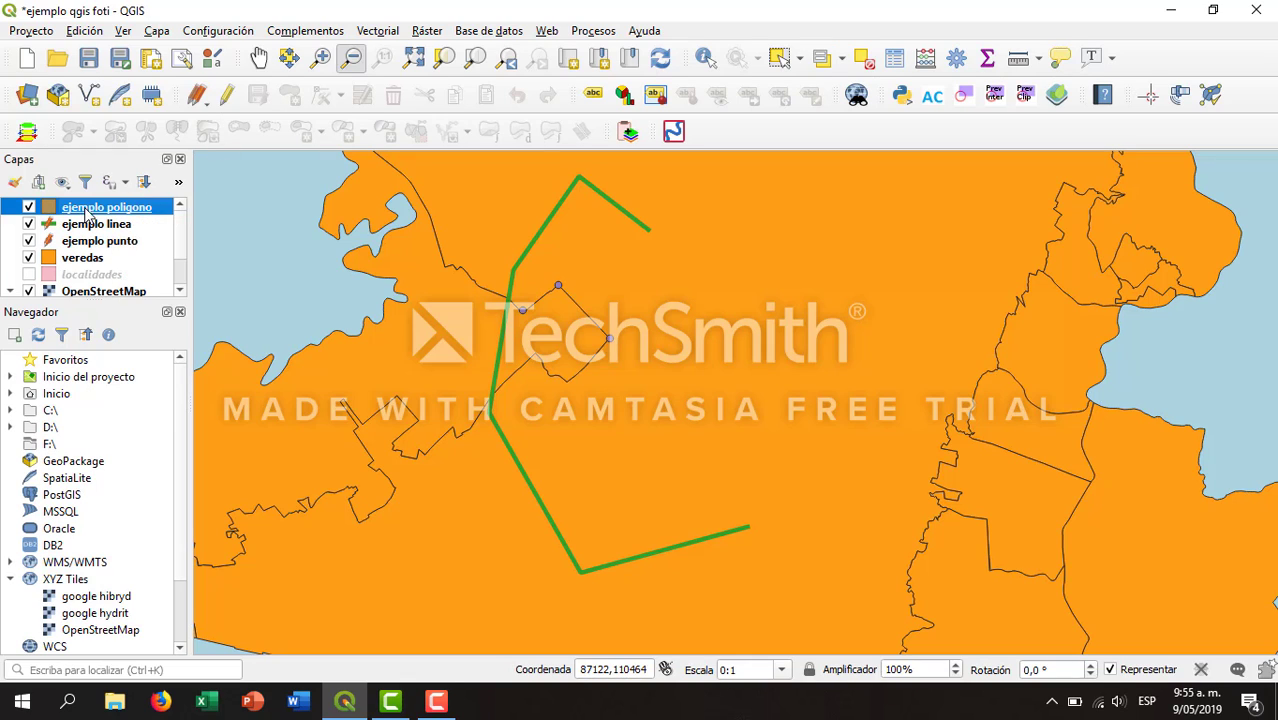
- Digitize a polygon in the "ejemplo poligono" layer, tracing the boundary of the vereda with the jagged western edge and stepped southern edge
click(229, 96)
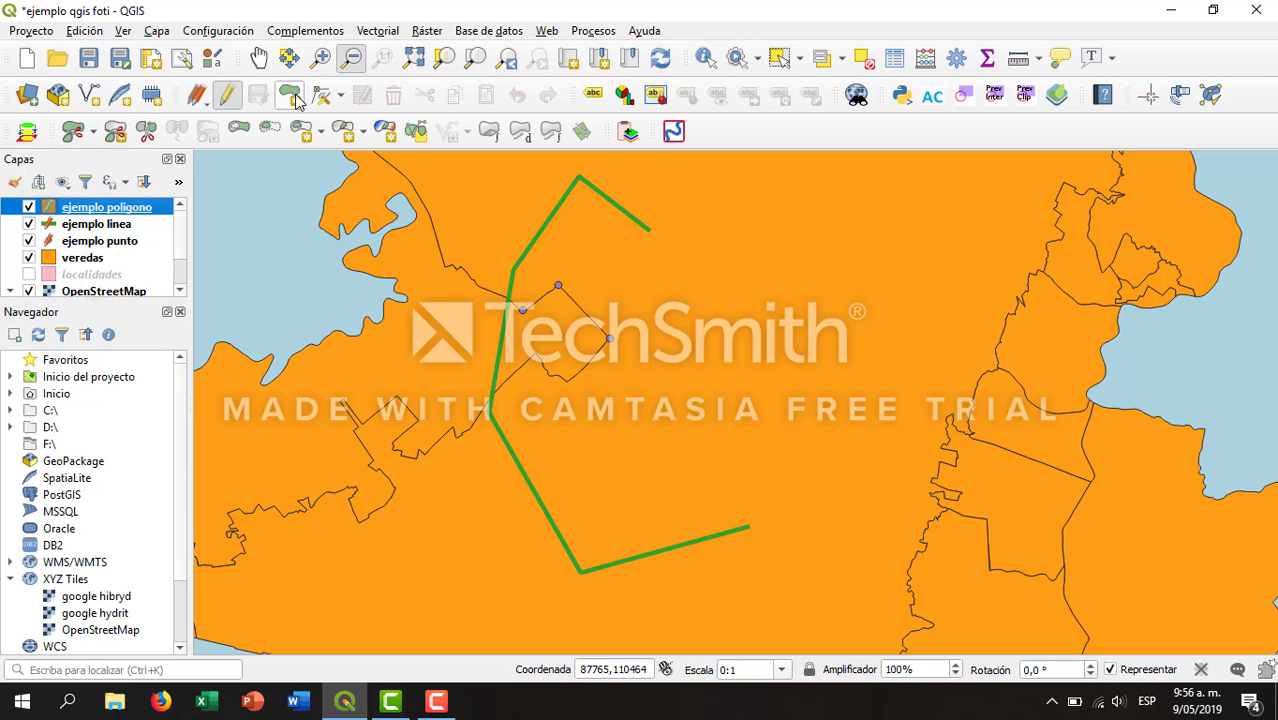
click(293, 98)
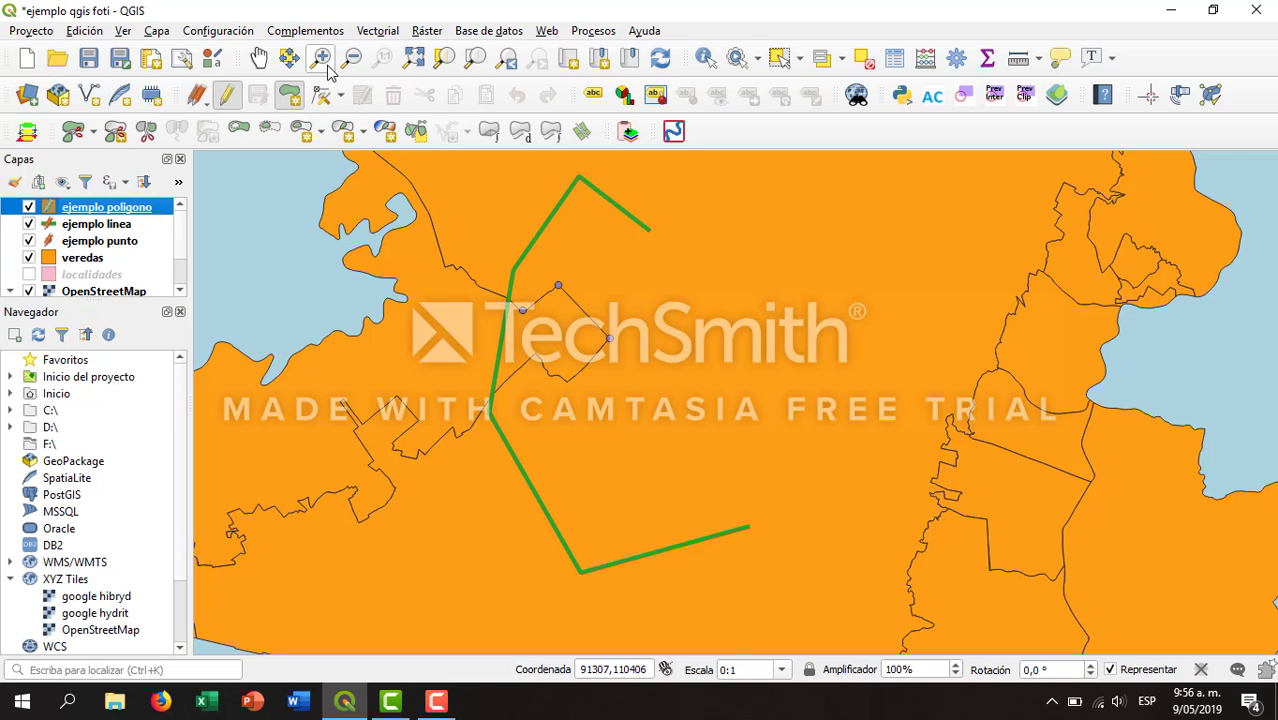
click(320, 57)
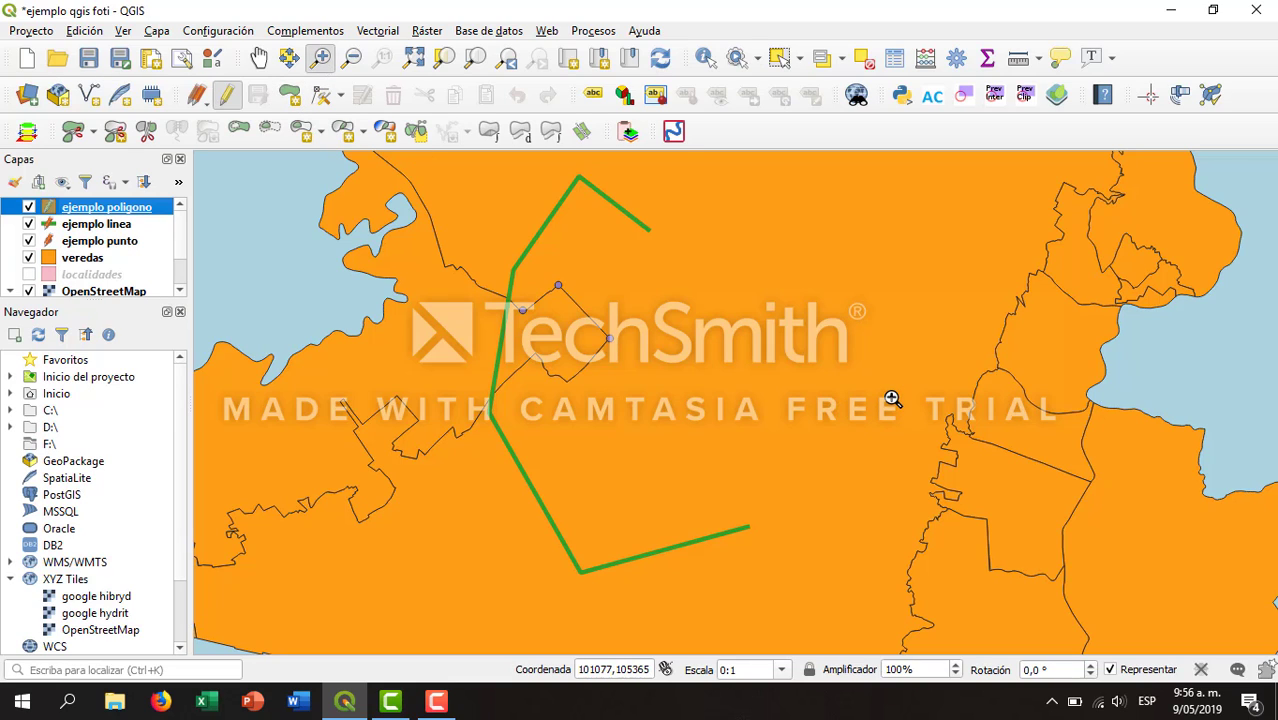
drag(892, 398, 1104, 609)
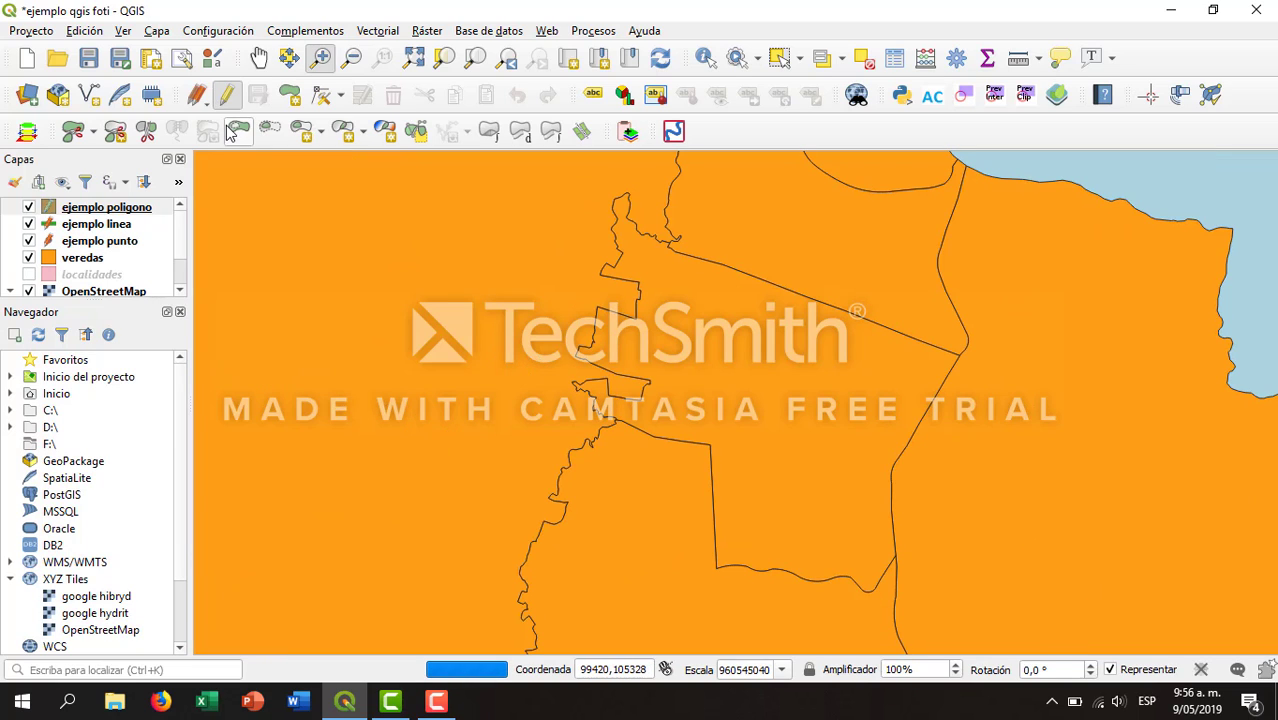
click(287, 95)
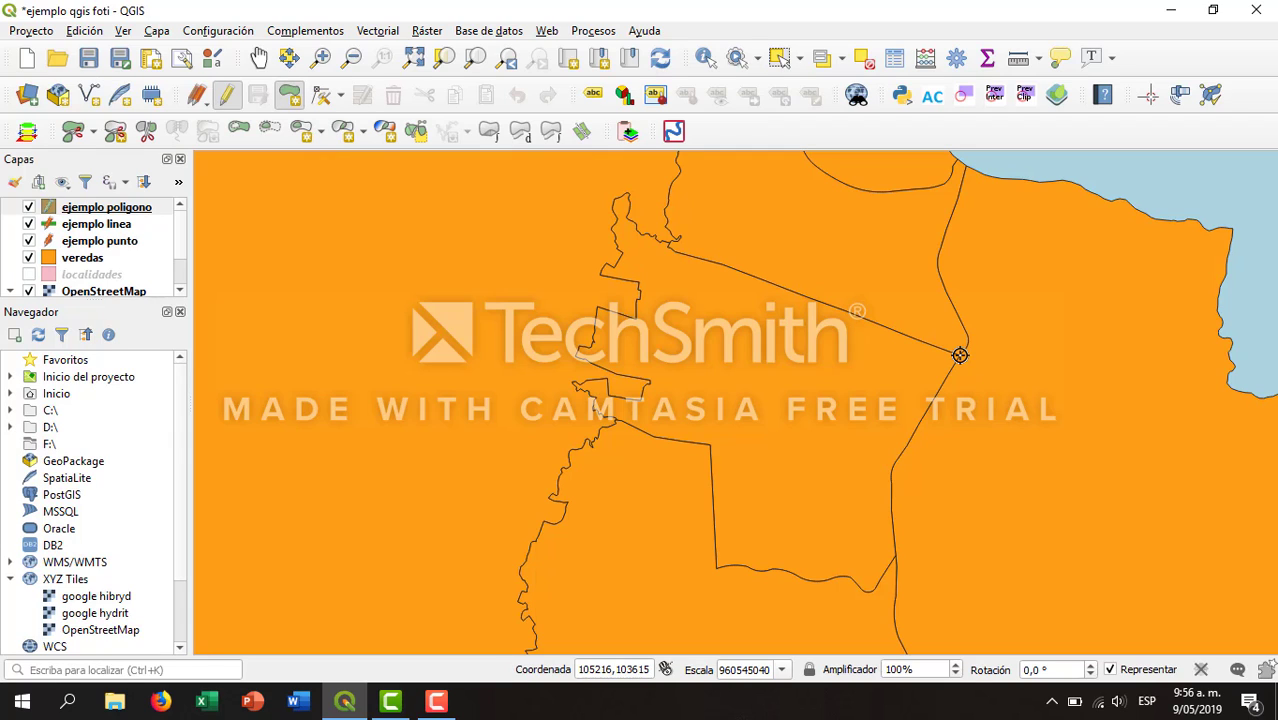
click(670, 245)
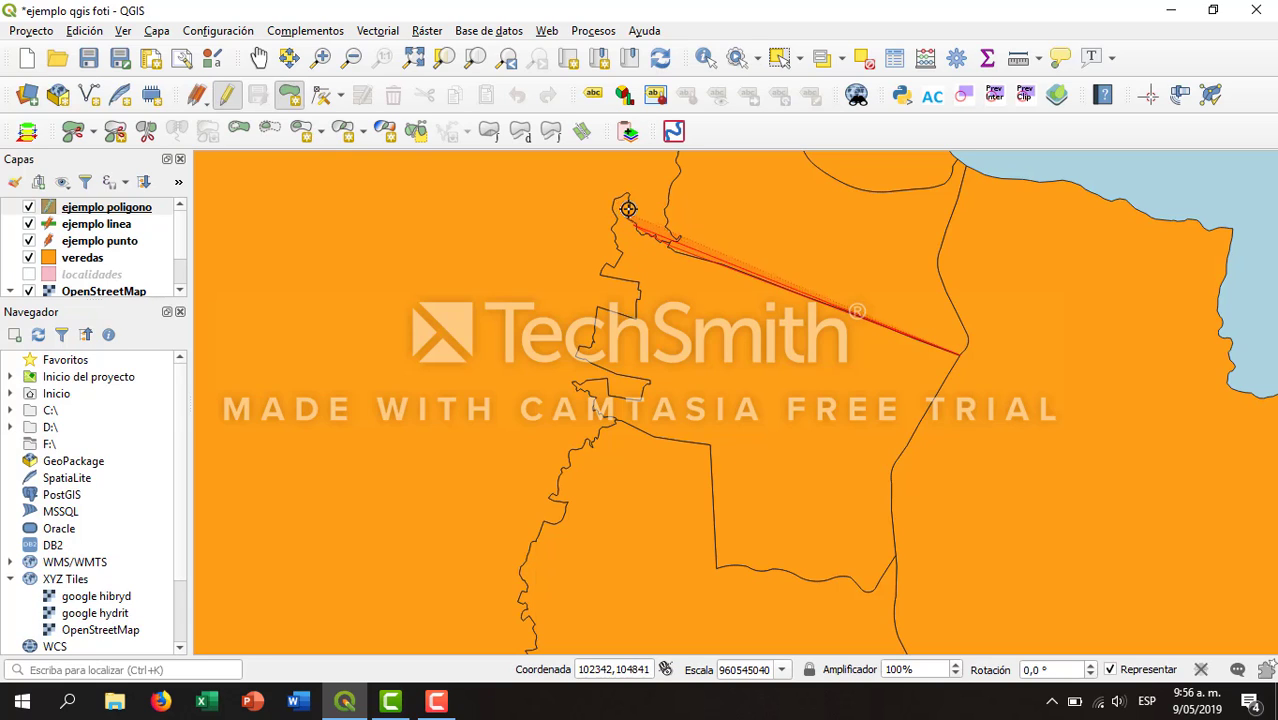
click(625, 191)
click(611, 197)
click(611, 222)
click(620, 251)
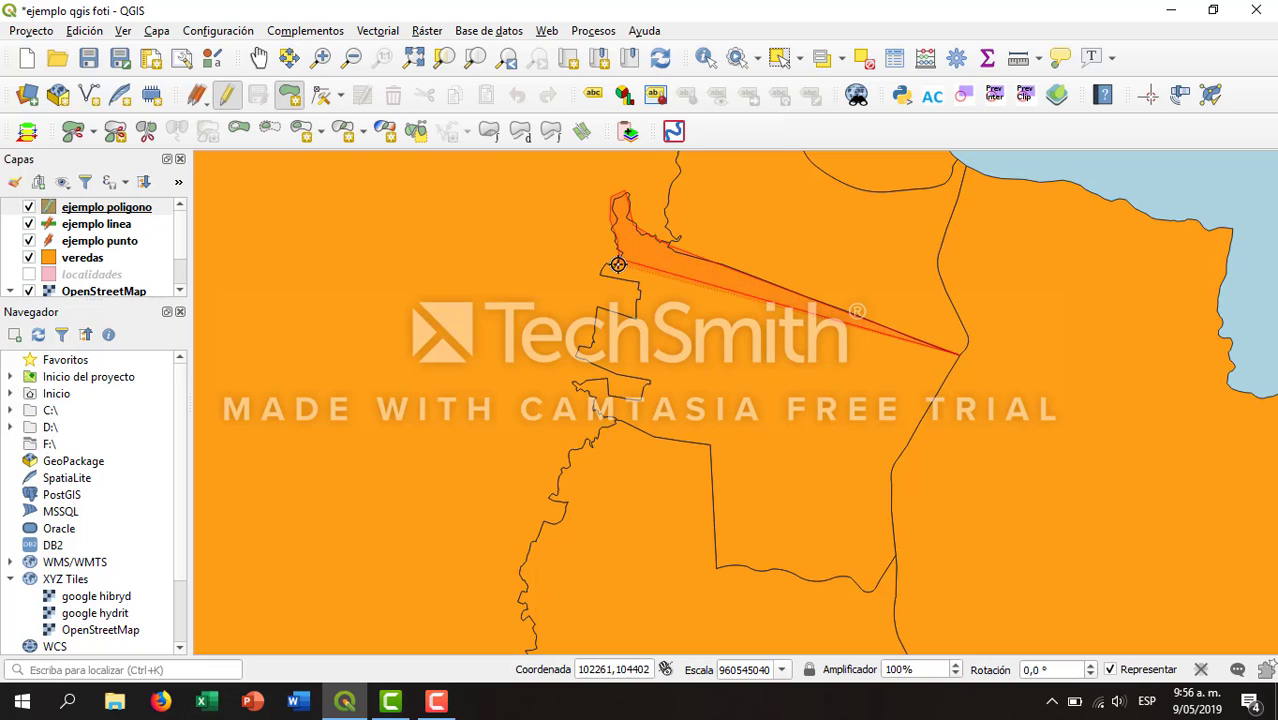
click(607, 268)
click(604, 281)
click(643, 286)
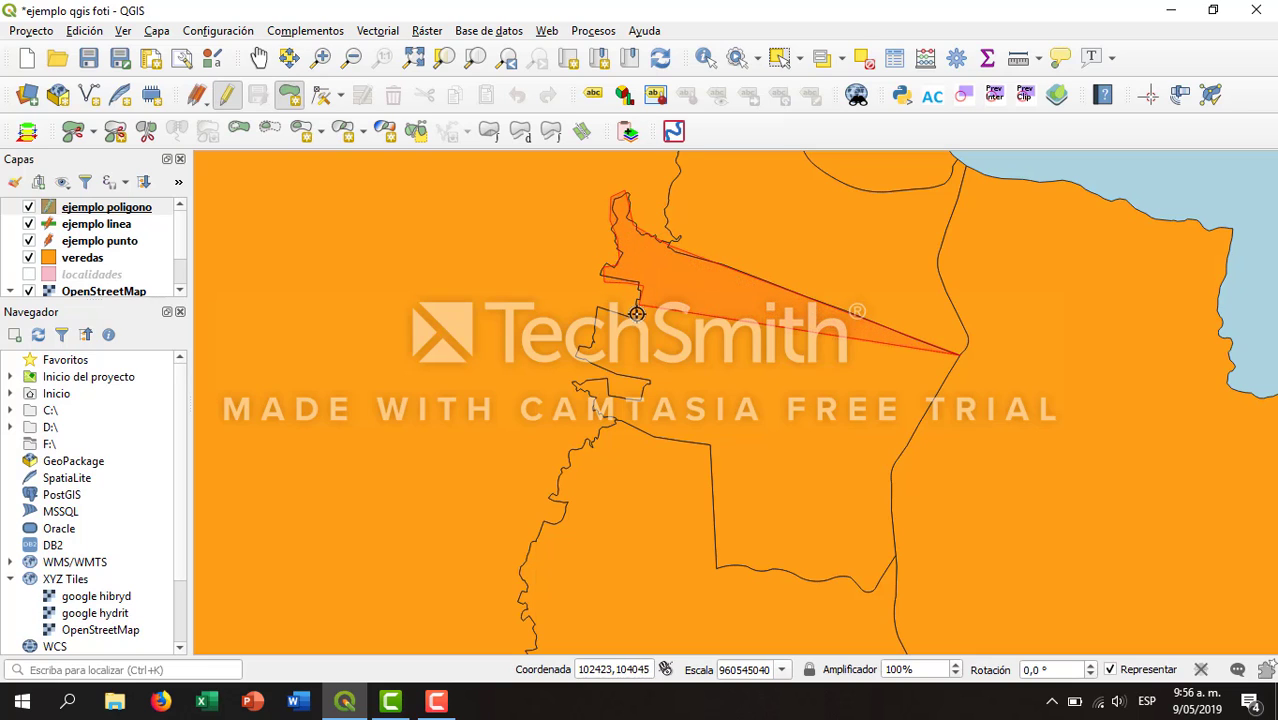
click(638, 324)
click(599, 308)
click(594, 338)
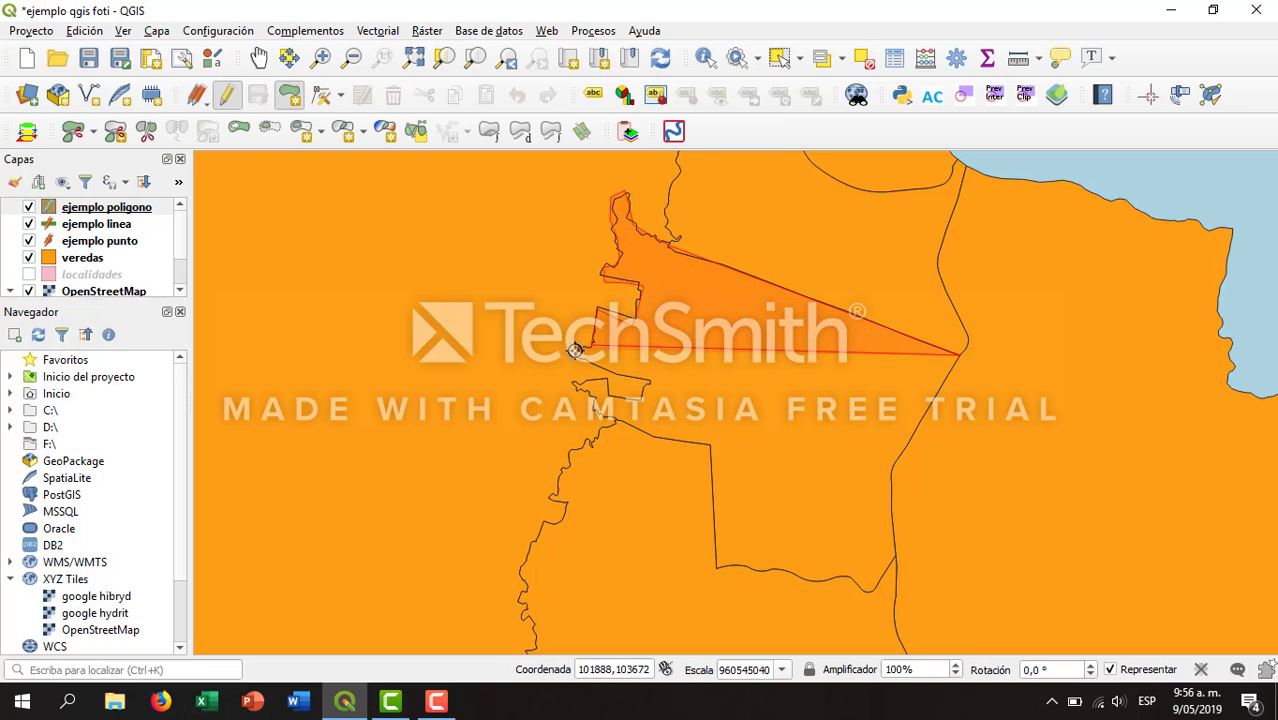
click(578, 354)
click(651, 380)
click(645, 401)
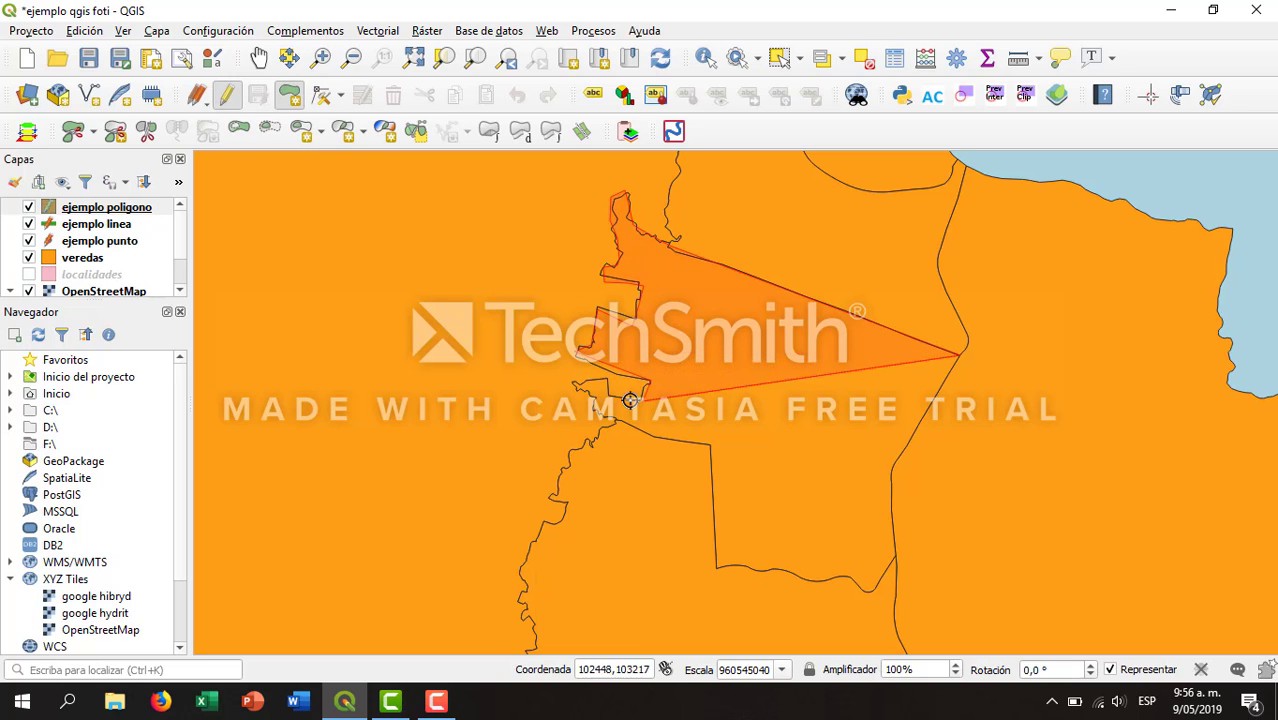
click(607, 396)
click(607, 378)
click(574, 385)
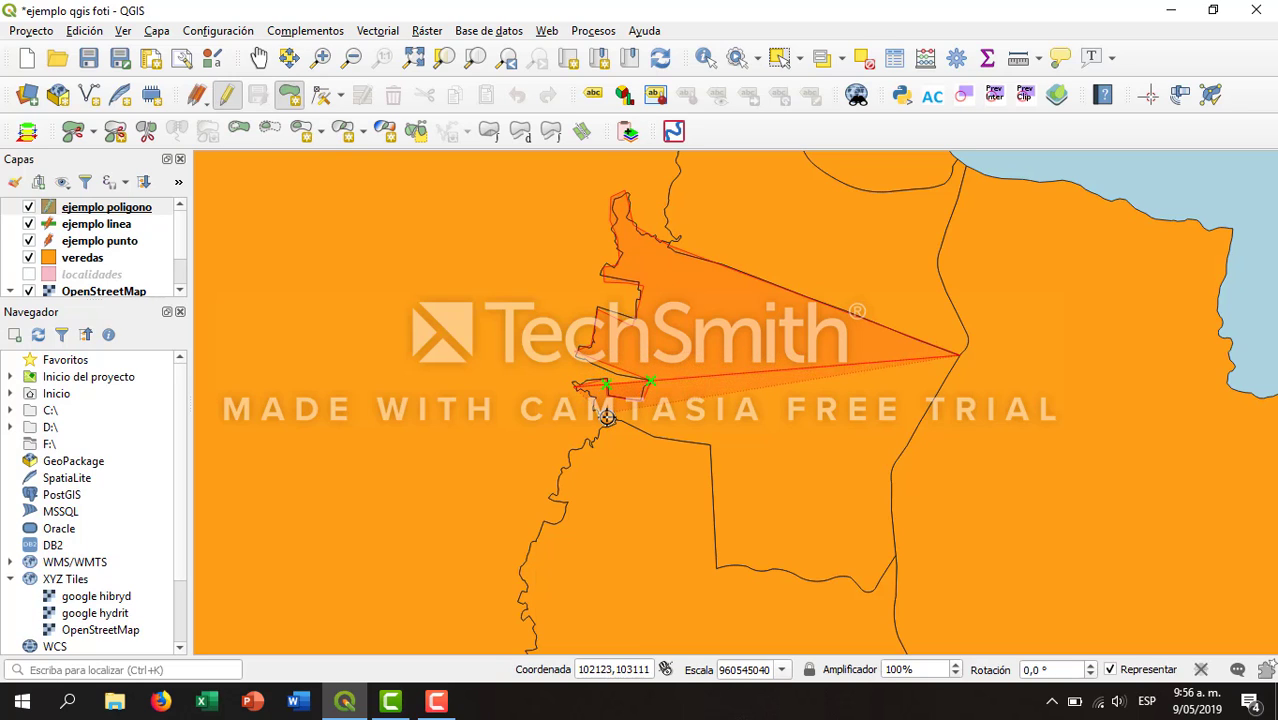
click(611, 421)
click(655, 439)
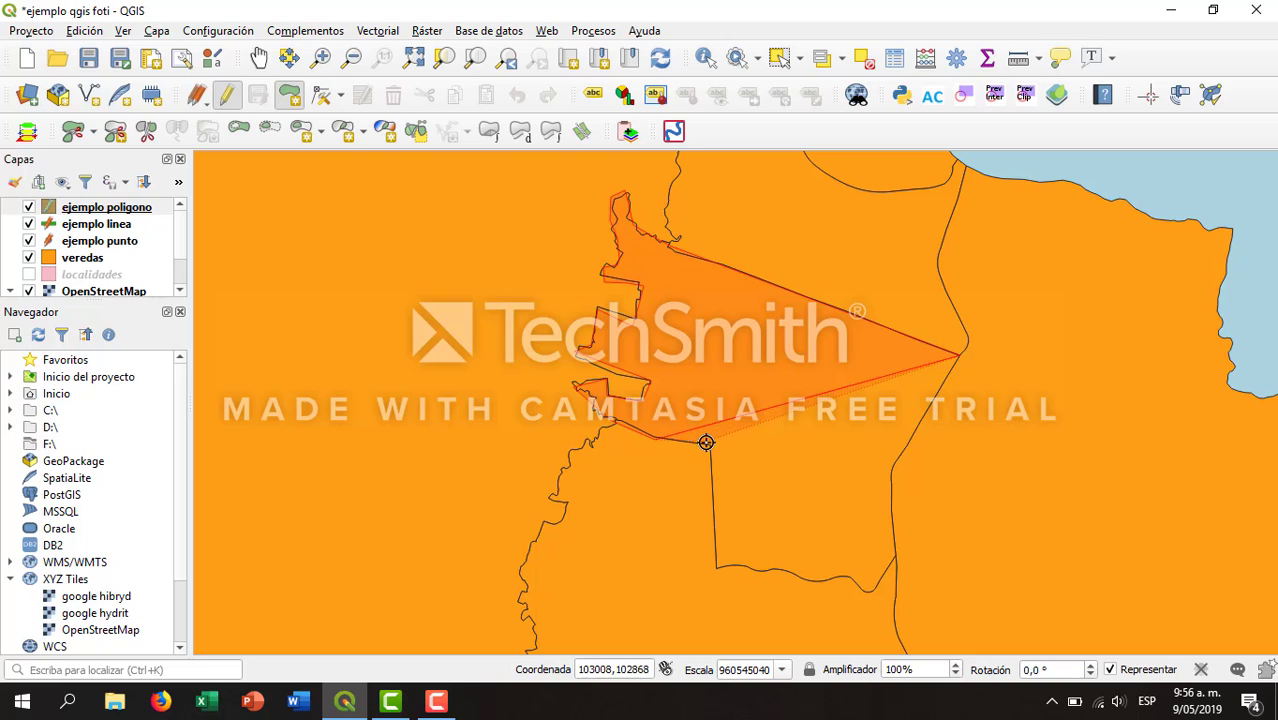
click(706, 444)
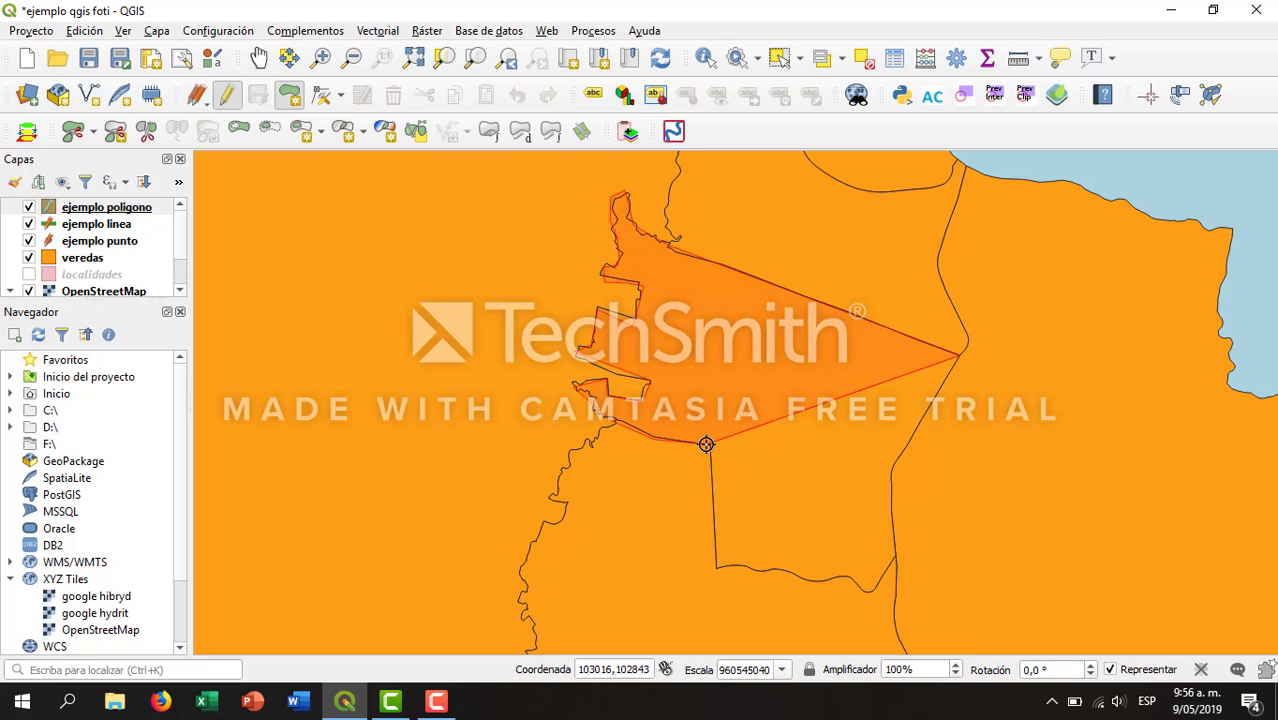
click(715, 567)
click(739, 566)
click(765, 571)
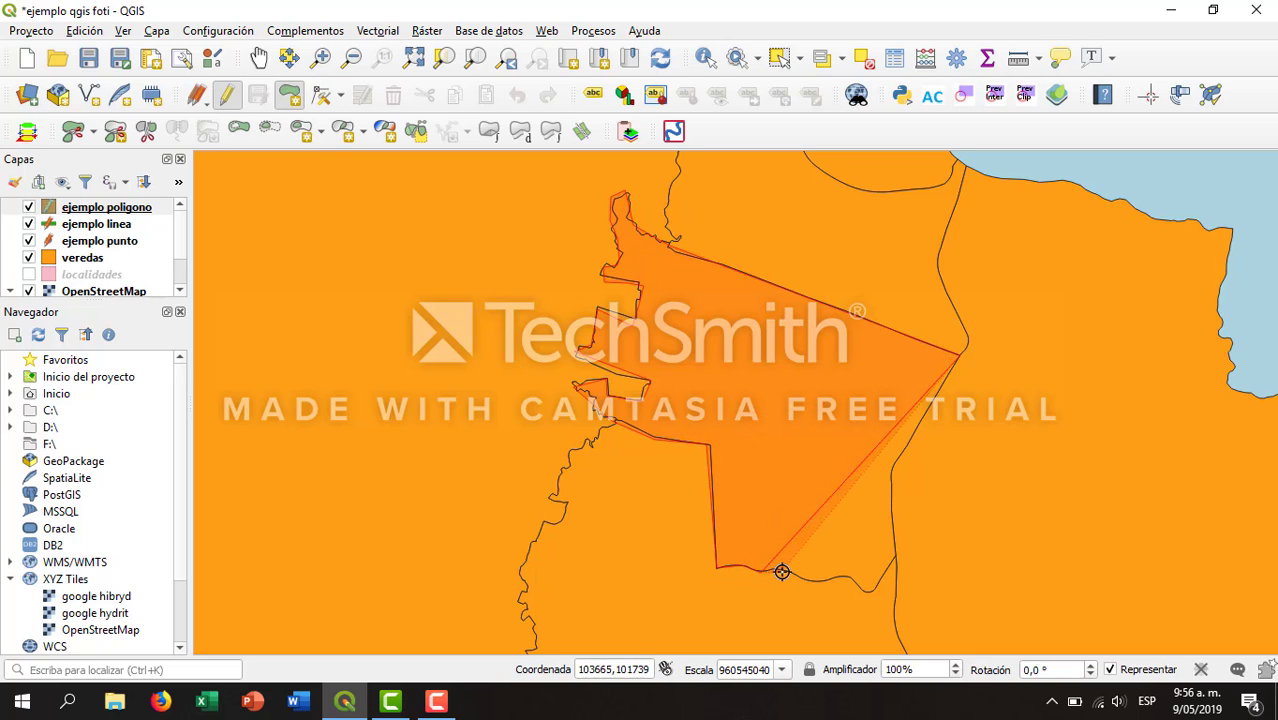
click(784, 570)
click(806, 578)
click(822, 580)
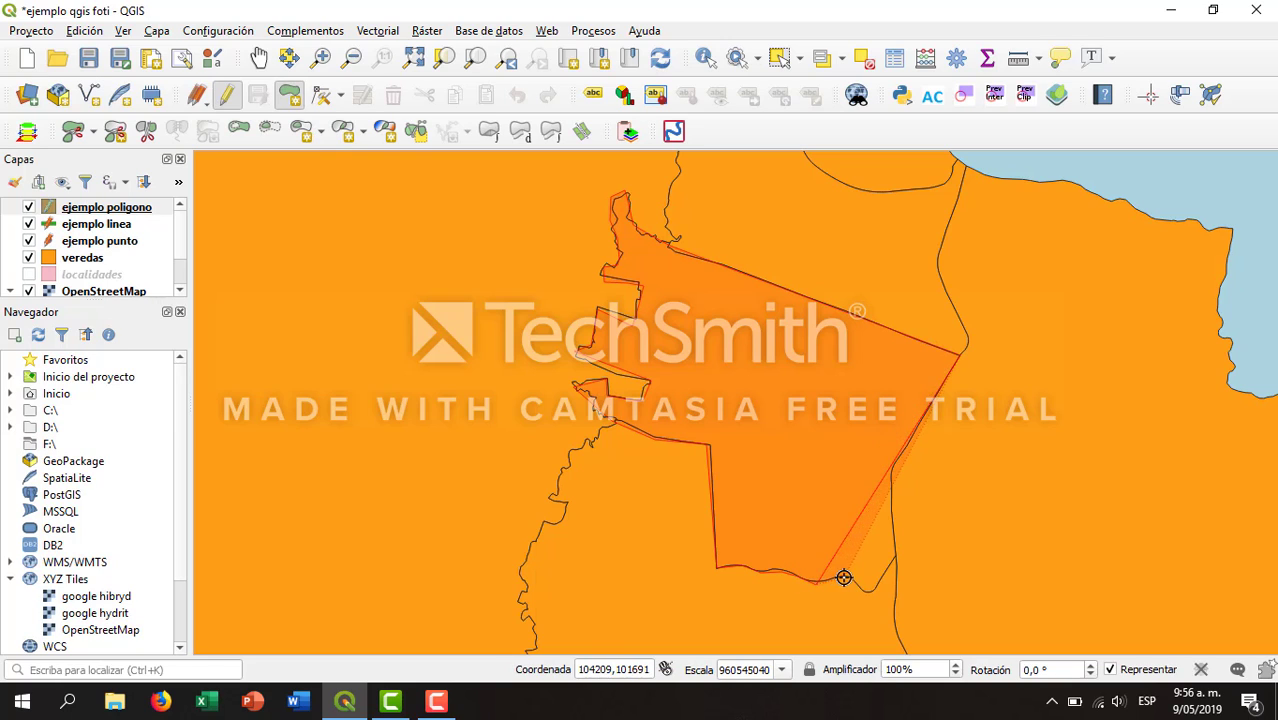
click(847, 580)
click(867, 589)
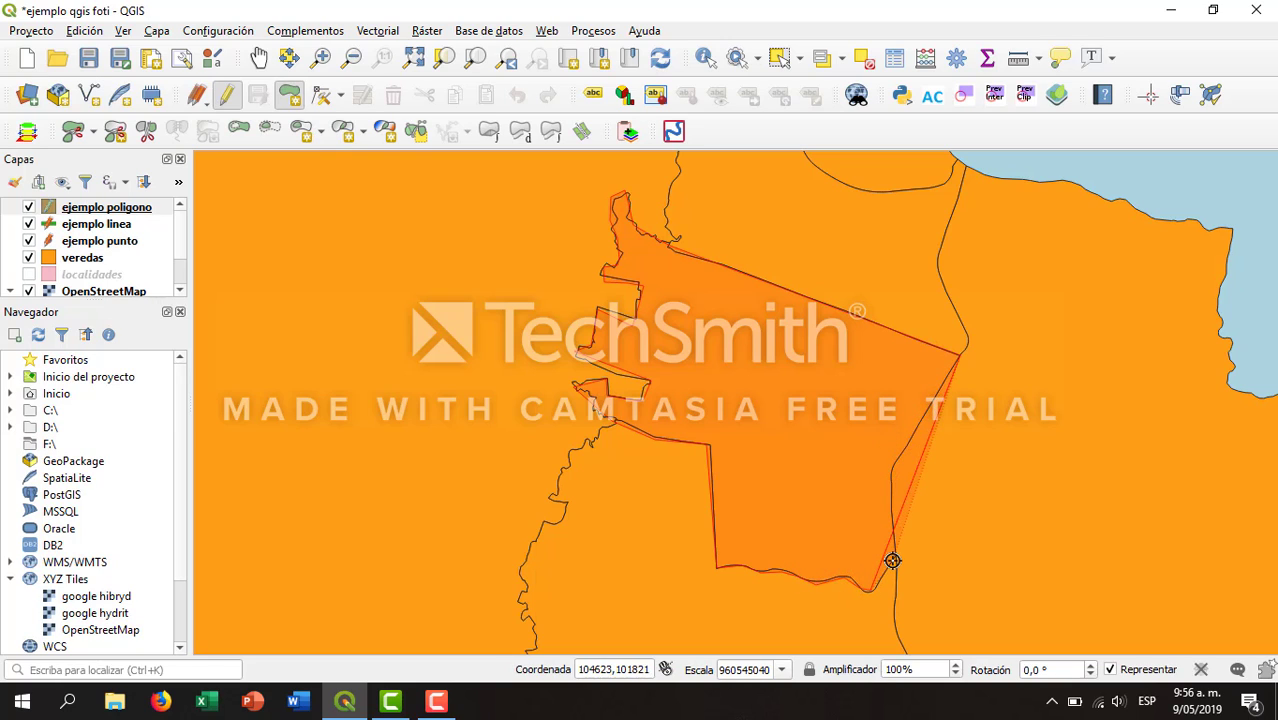
click(892, 558)
click(892, 467)
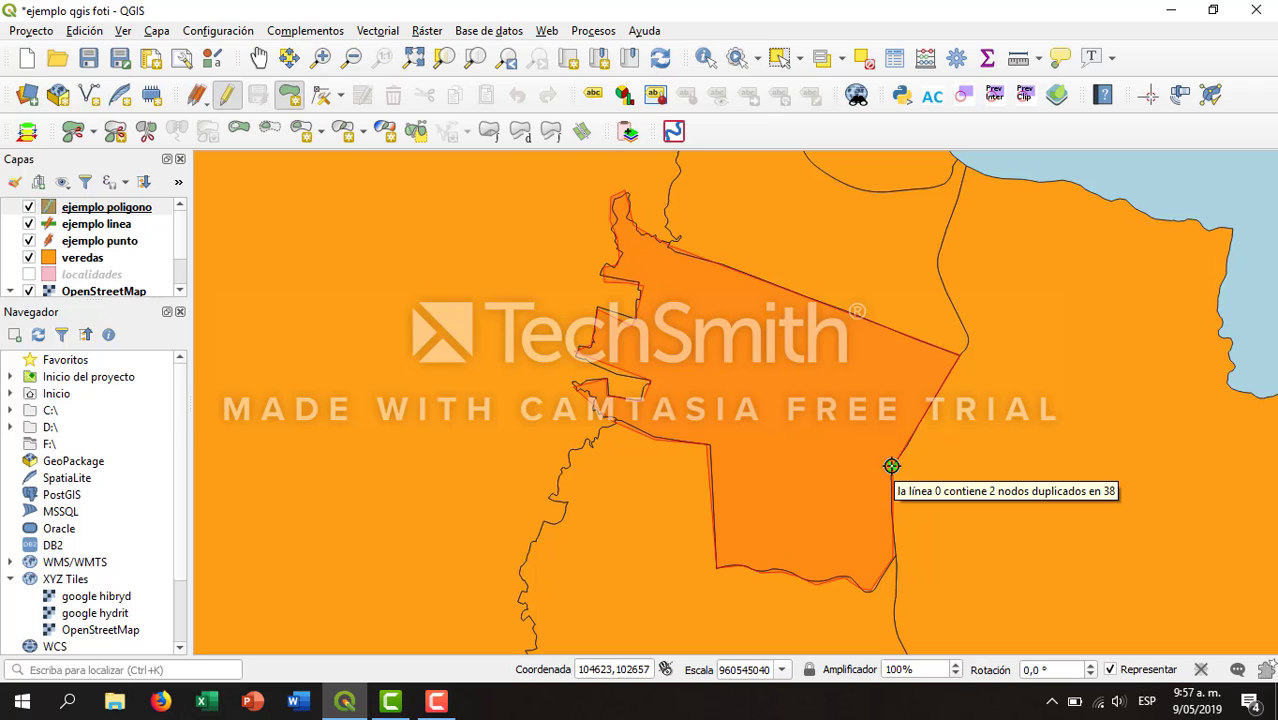
right_click(891, 465)
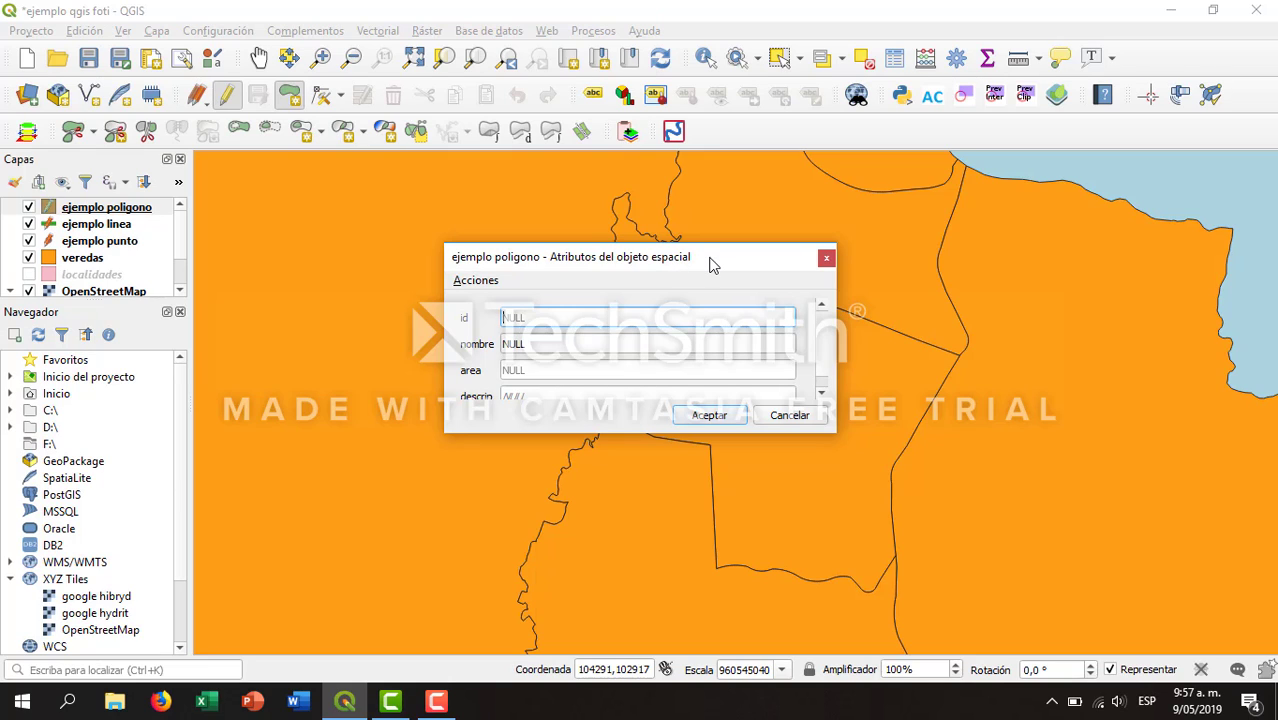
- Give the new polygon id 1, nombre "vereda", area 4 and descrip "rural", and save the project
text(1)
click(632, 344)
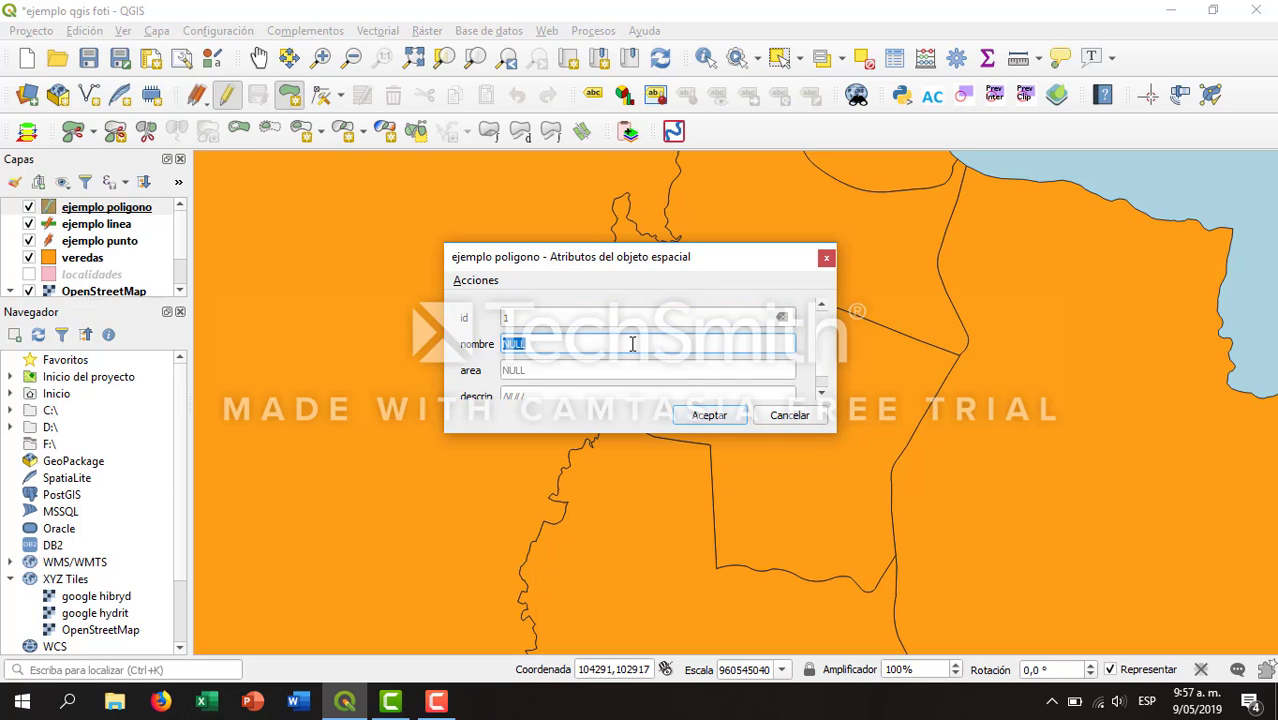
text(vereda)
click(600, 371)
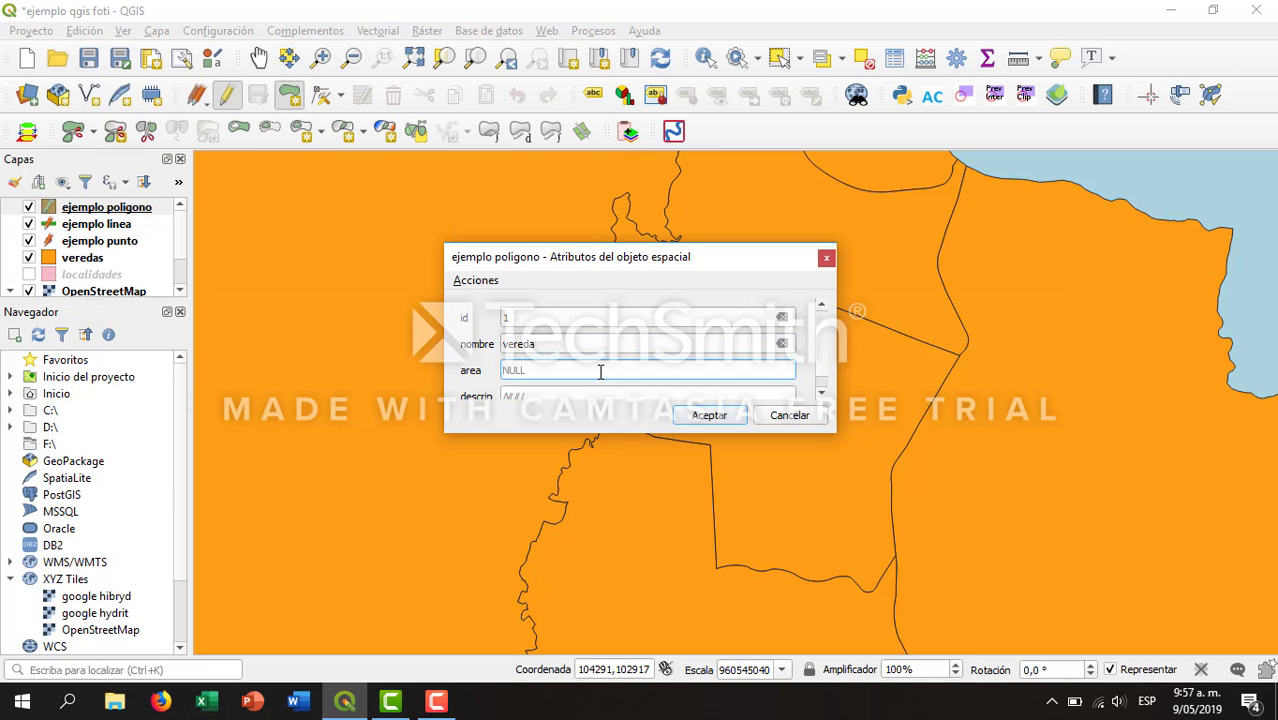
text(4)
click(566, 396)
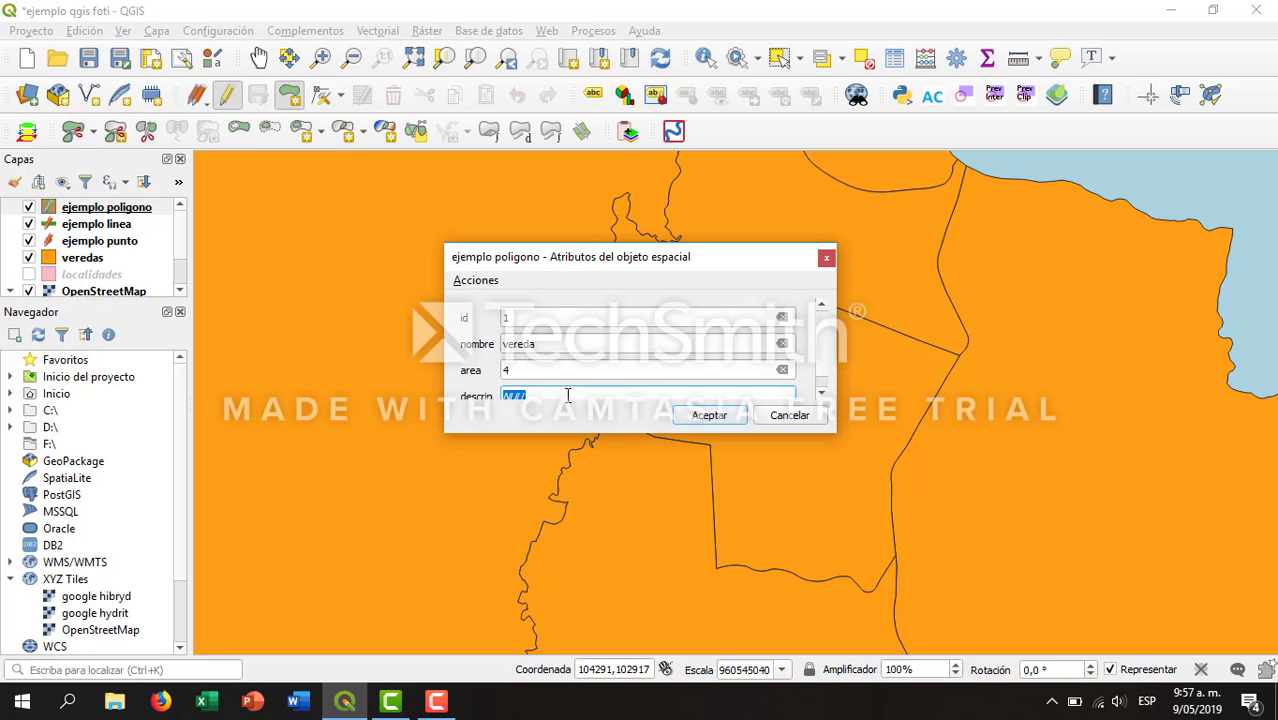
text(rural)
click(821, 394)
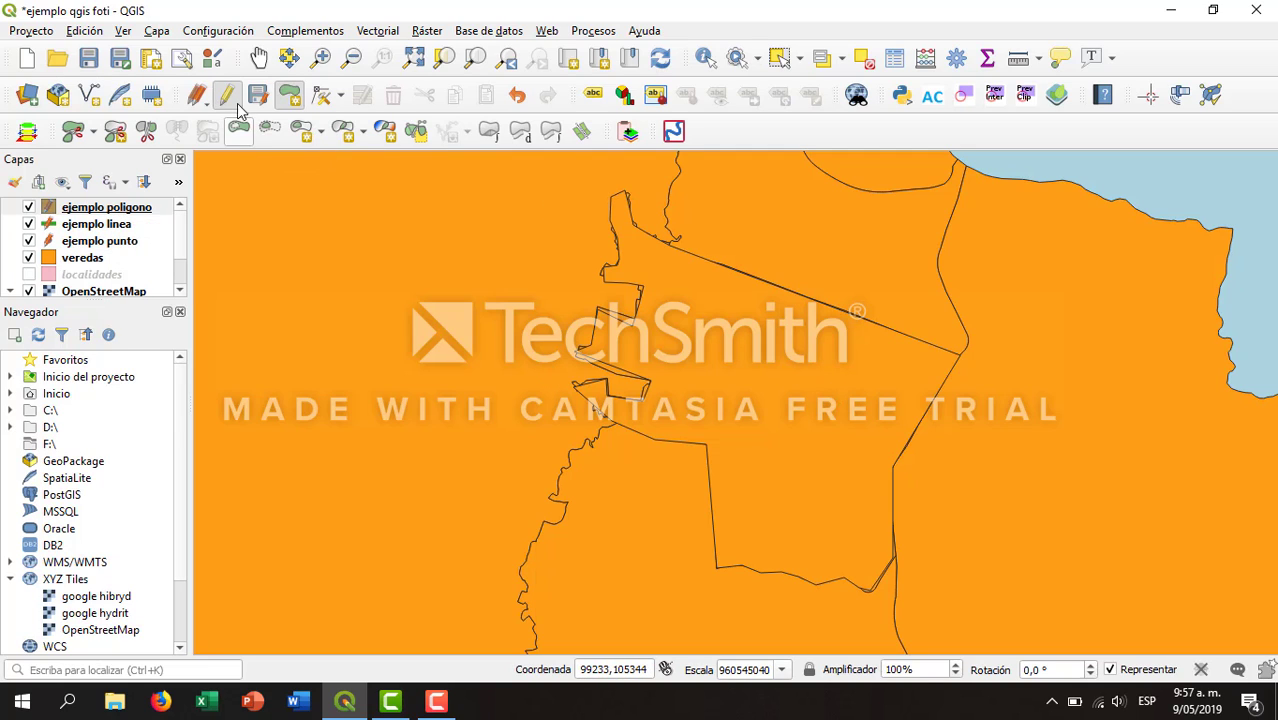
click(102, 210)
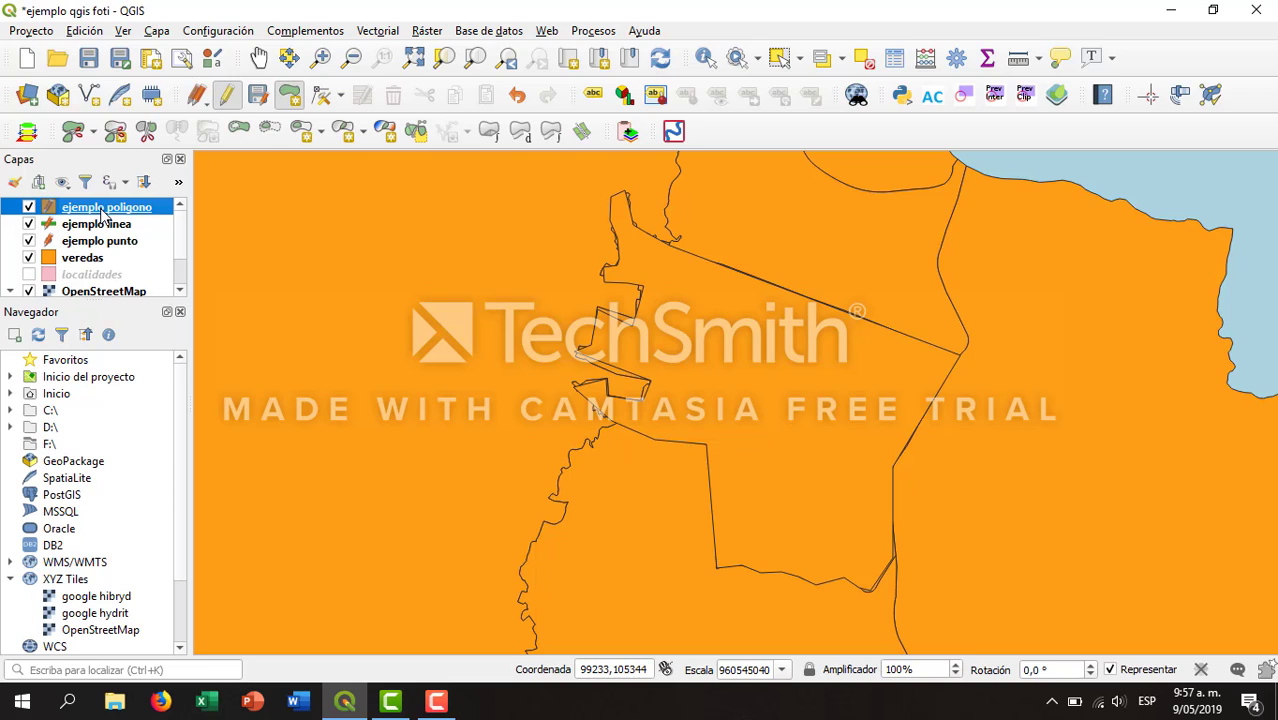
click(89, 60)
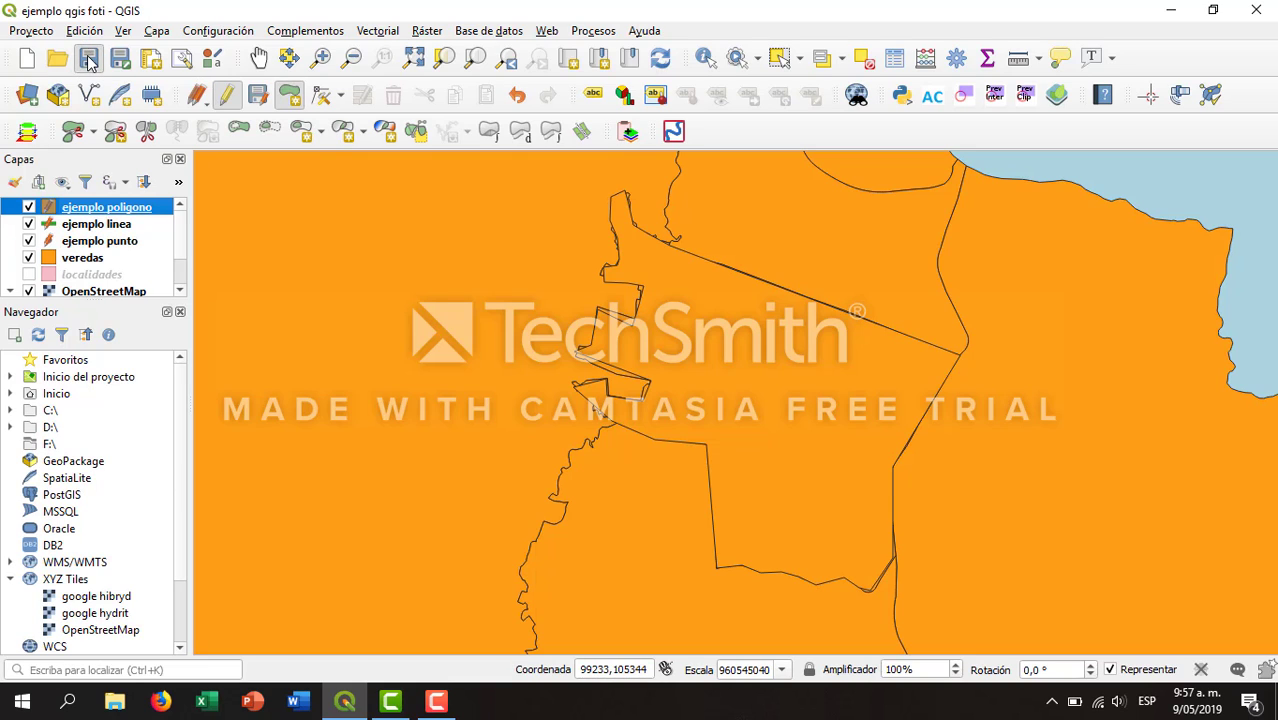
- Change the fill color of the "ejemplo poligono" layer's symbol to purple and apply it
right_click(115, 214)
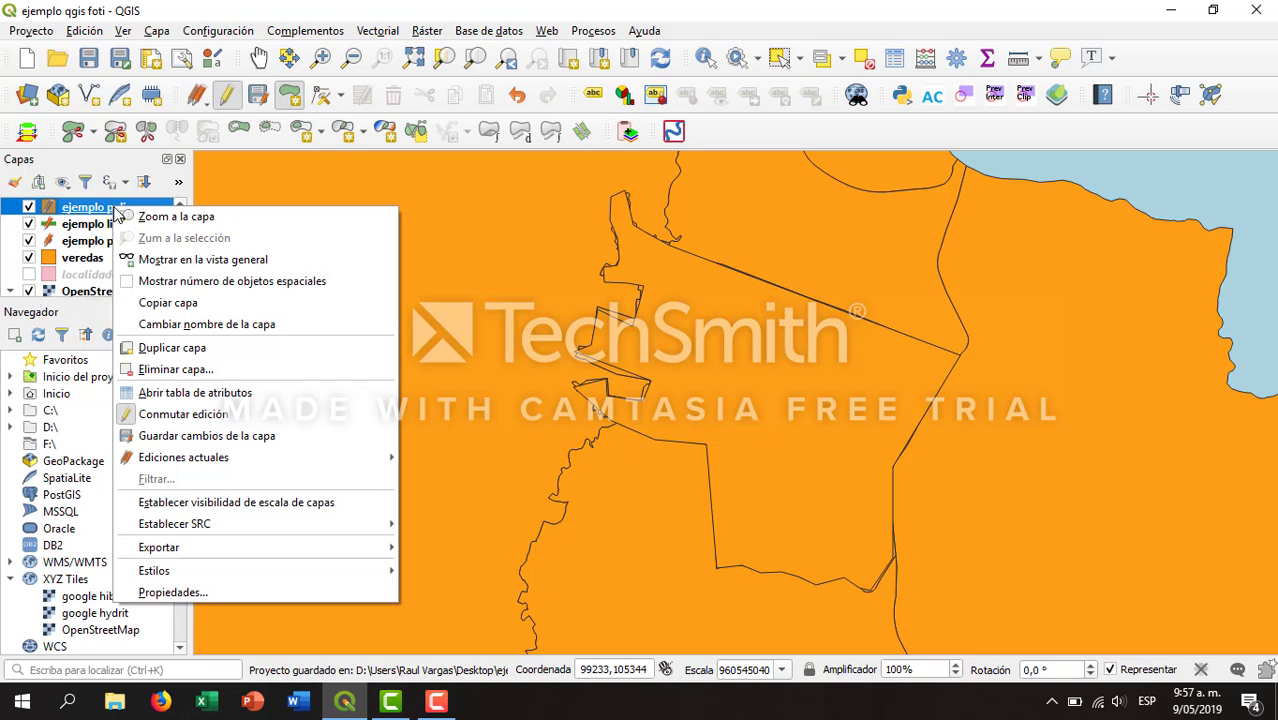
click(184, 596)
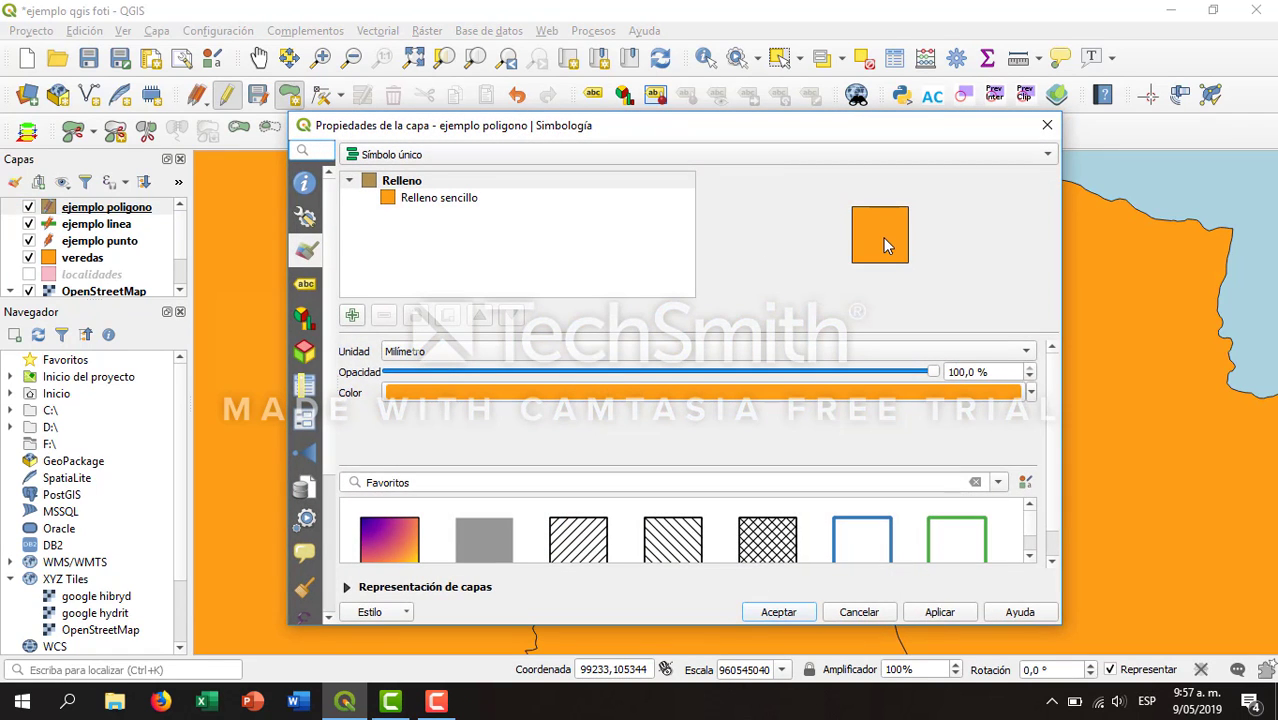
click(1031, 393)
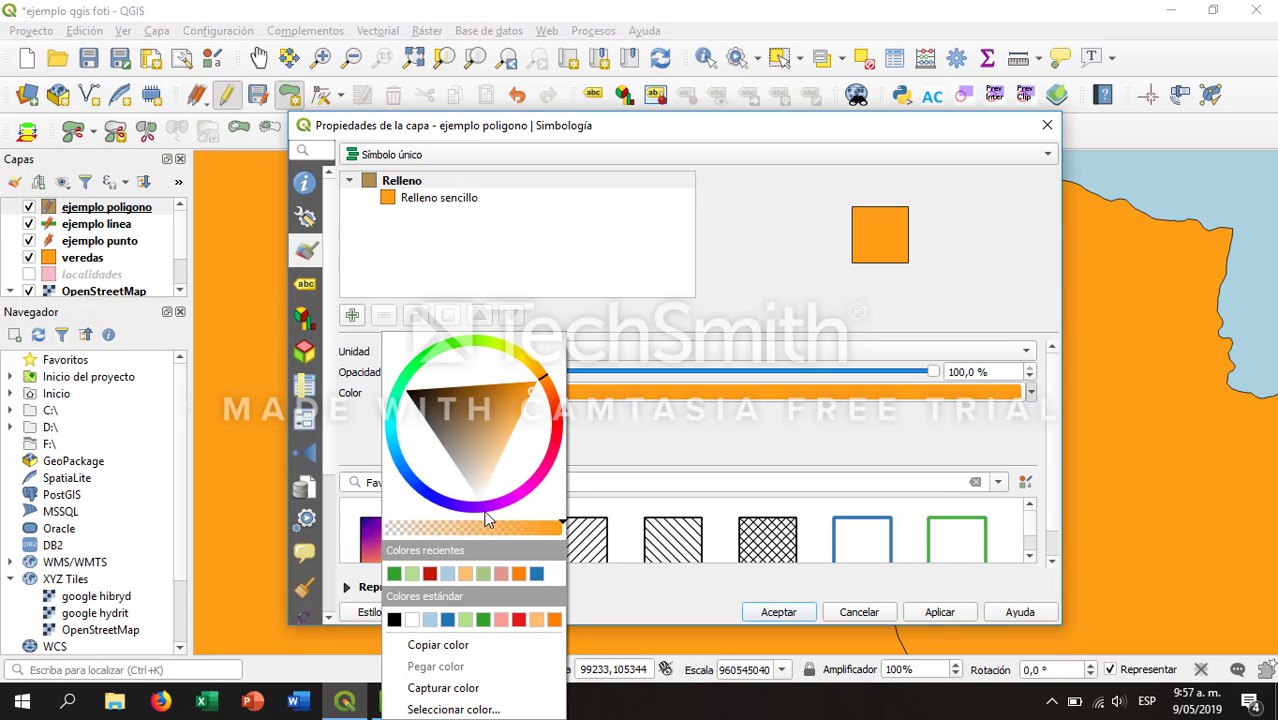
click(429, 574)
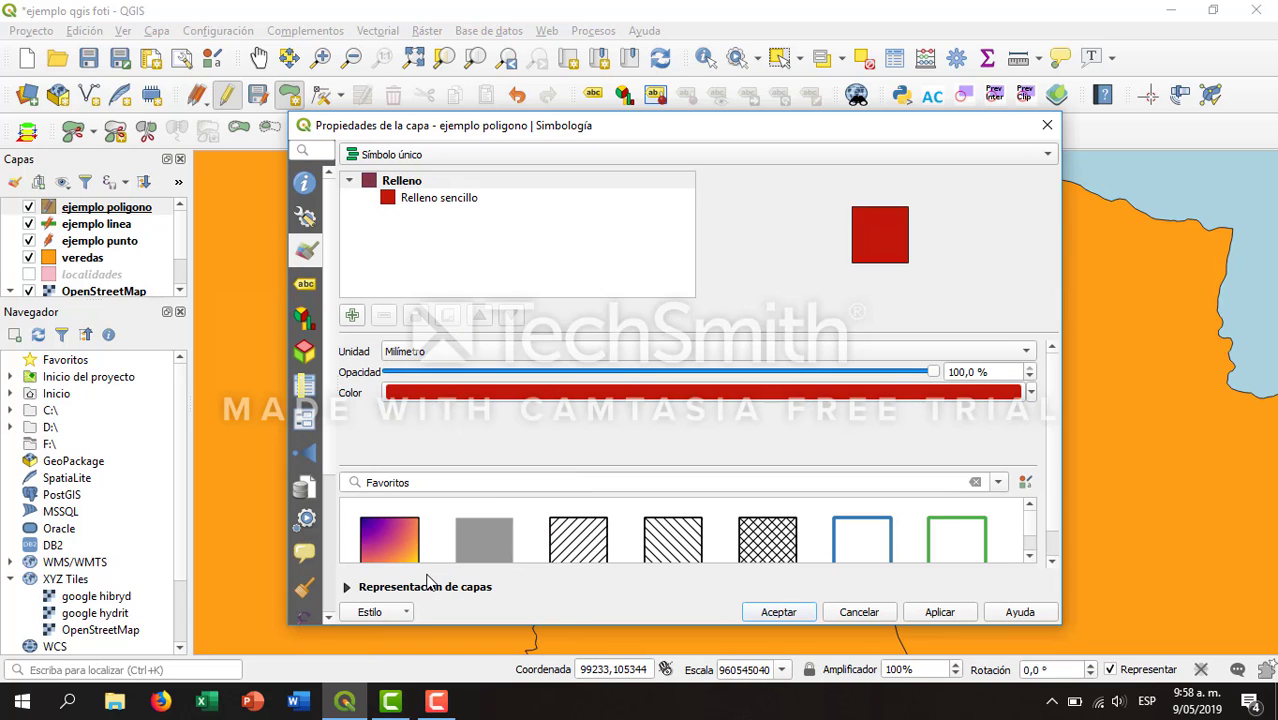
click(1031, 393)
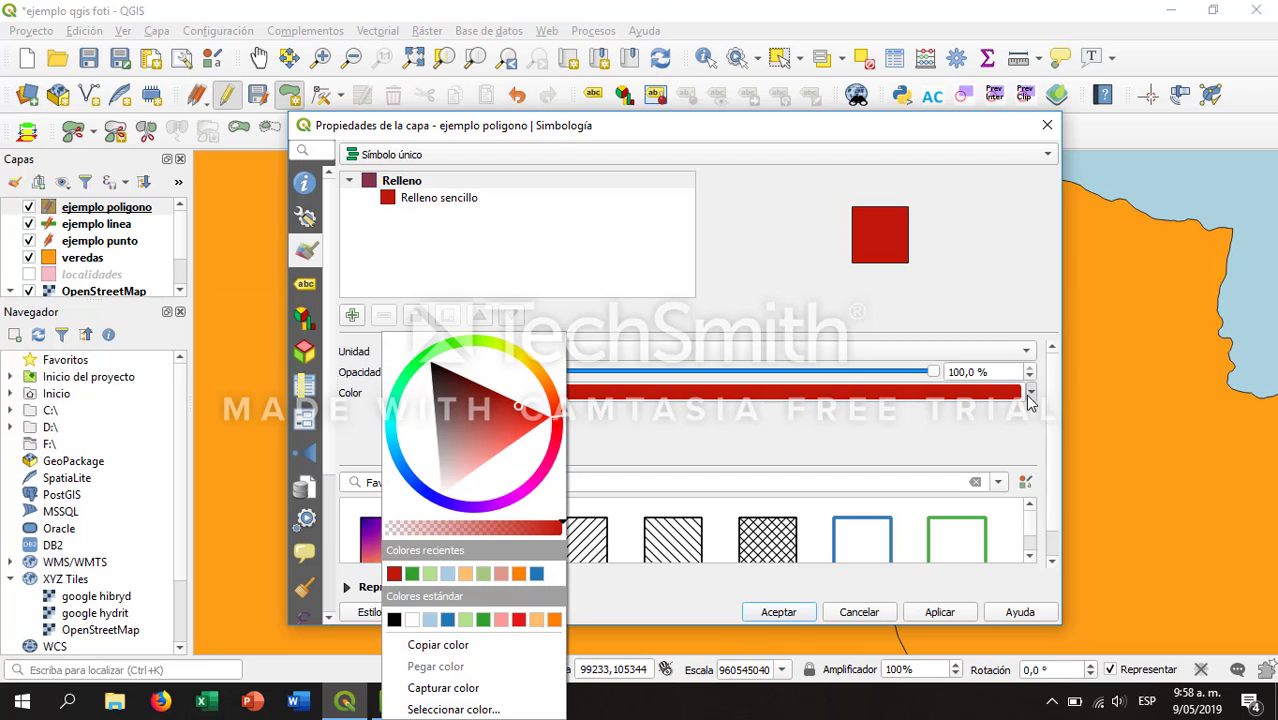
click(503, 506)
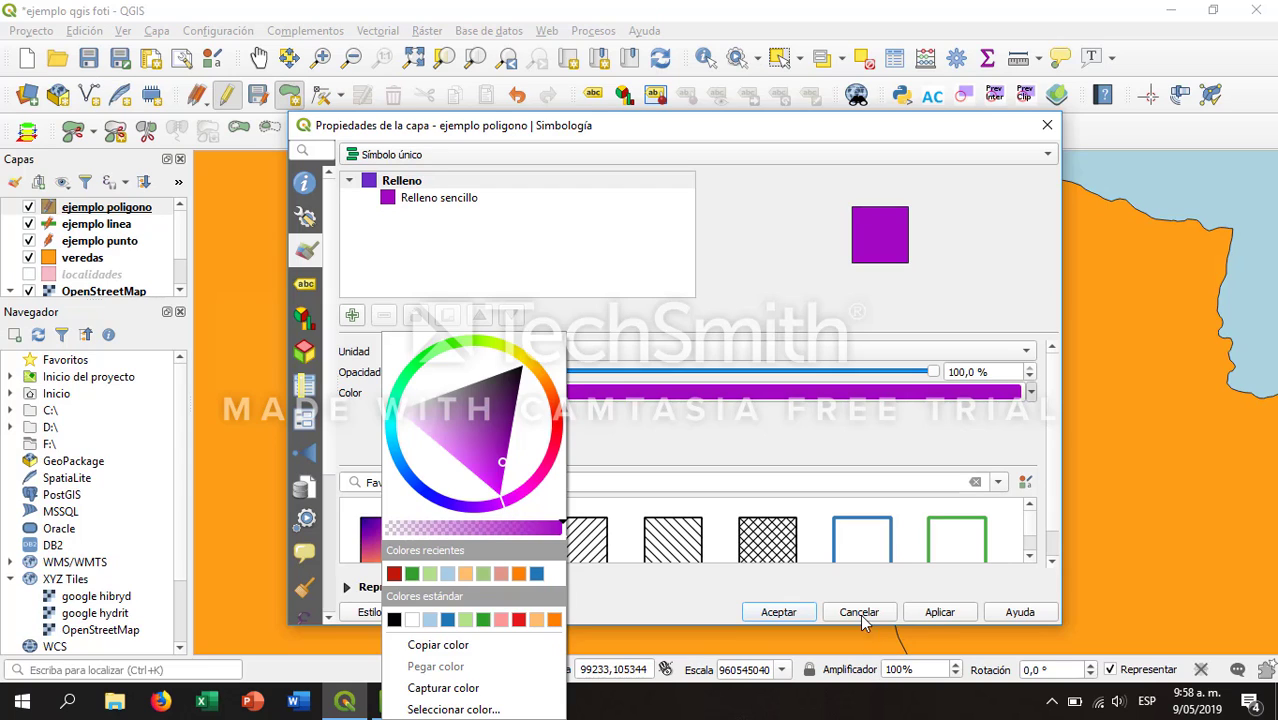
click(935, 620)
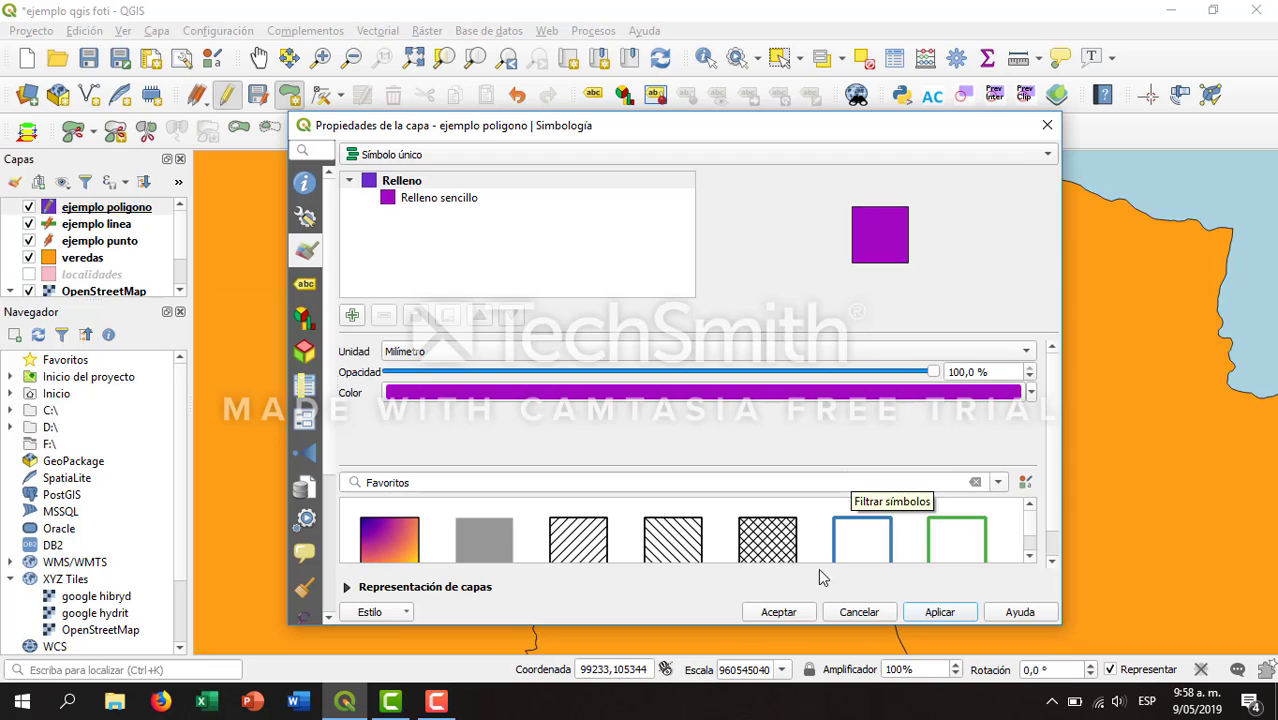
click(782, 615)
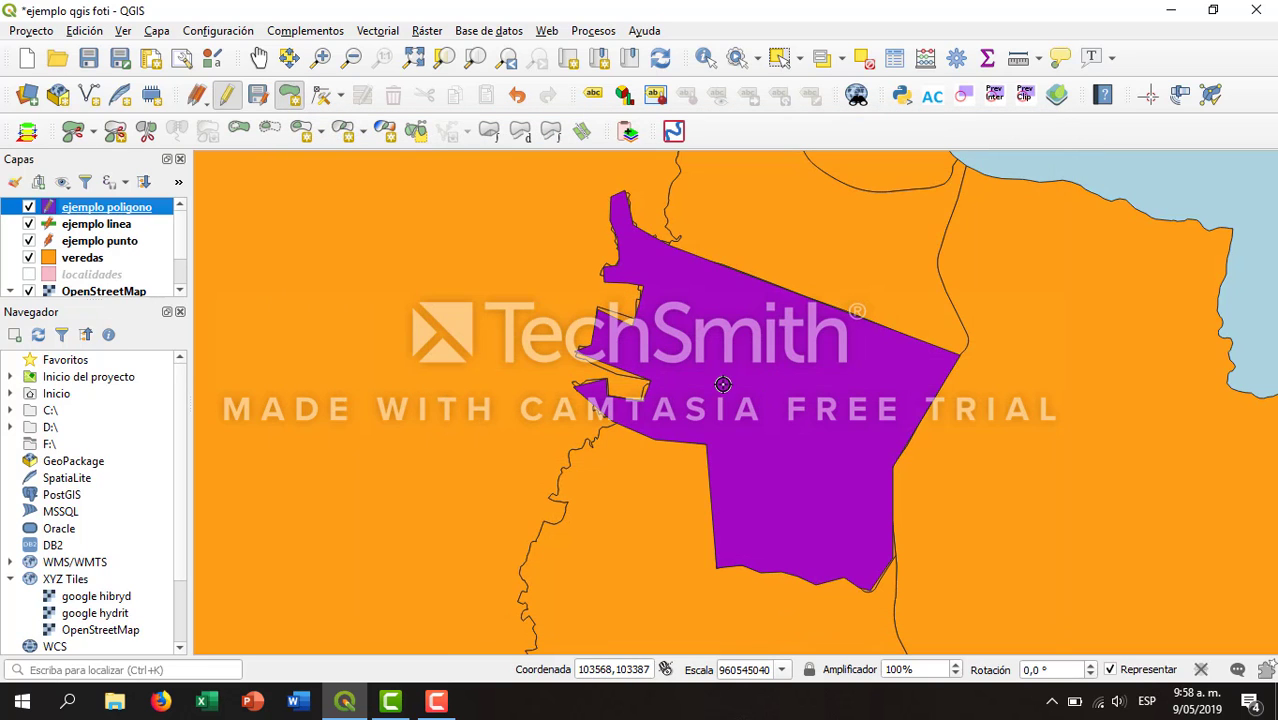
- Open the attribute table of "ejemplo poligono" and display its records in table view
right_click(119, 206)
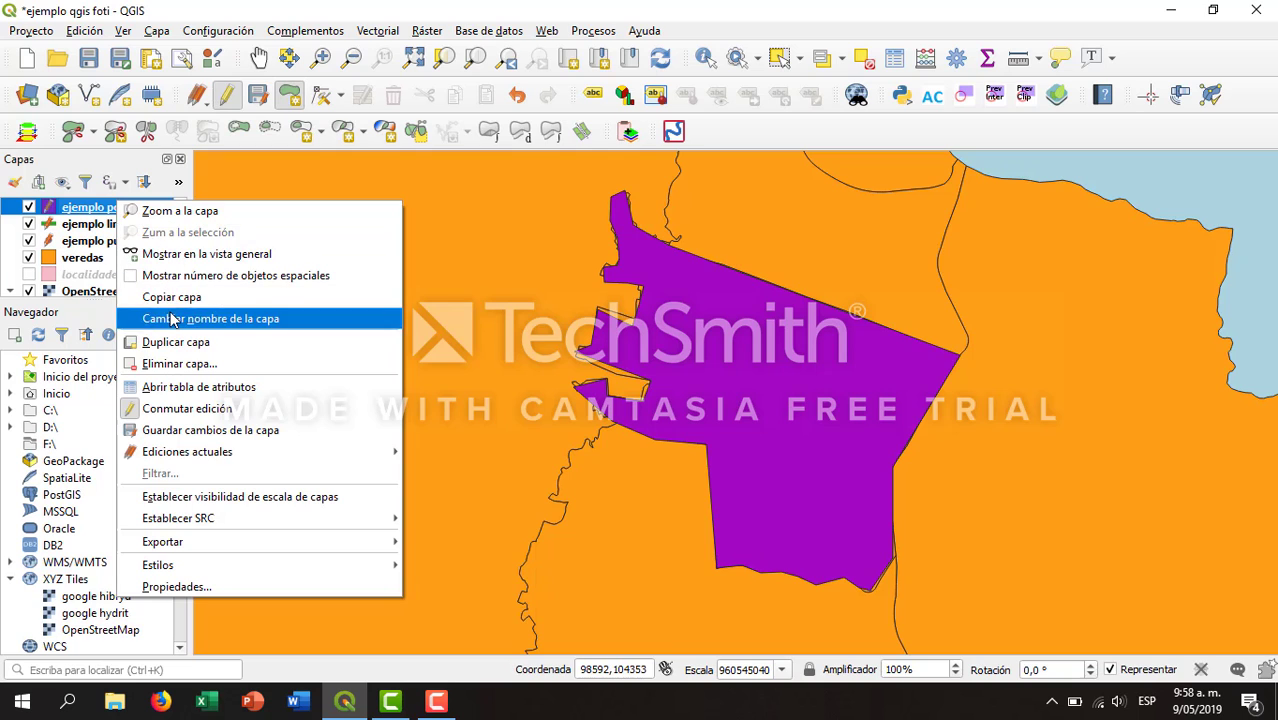
click(194, 391)
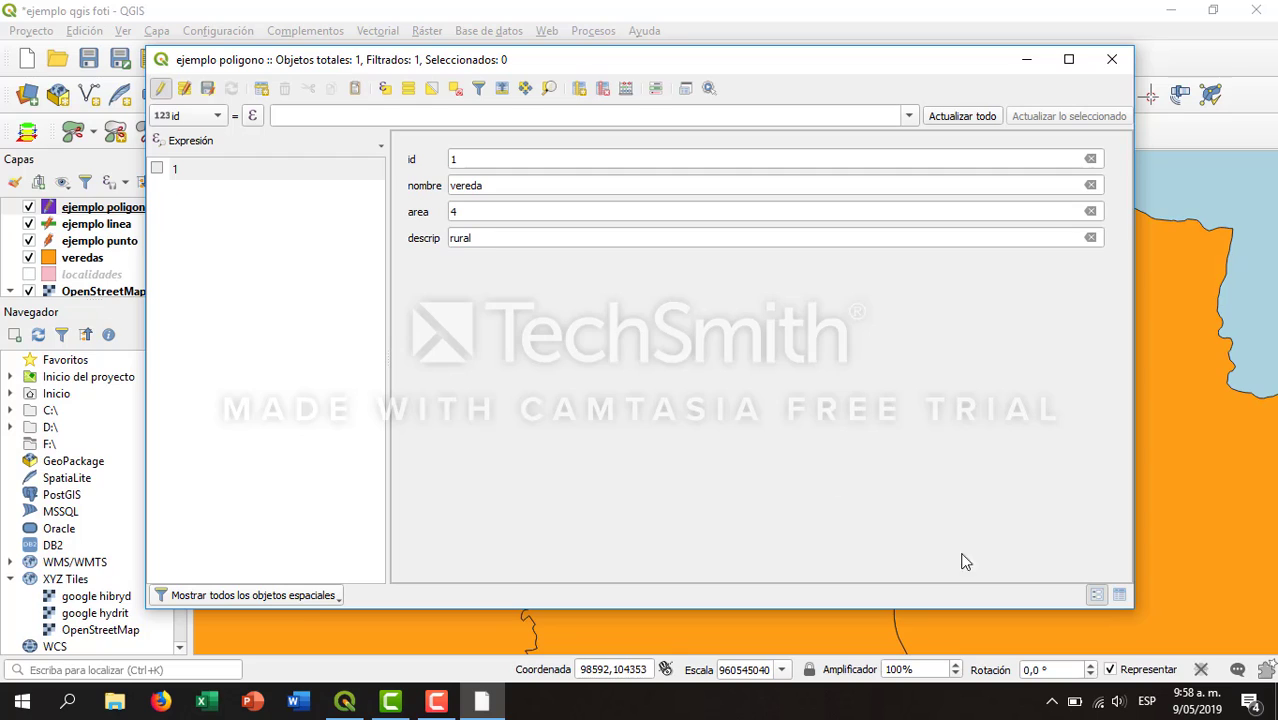
click(1121, 595)
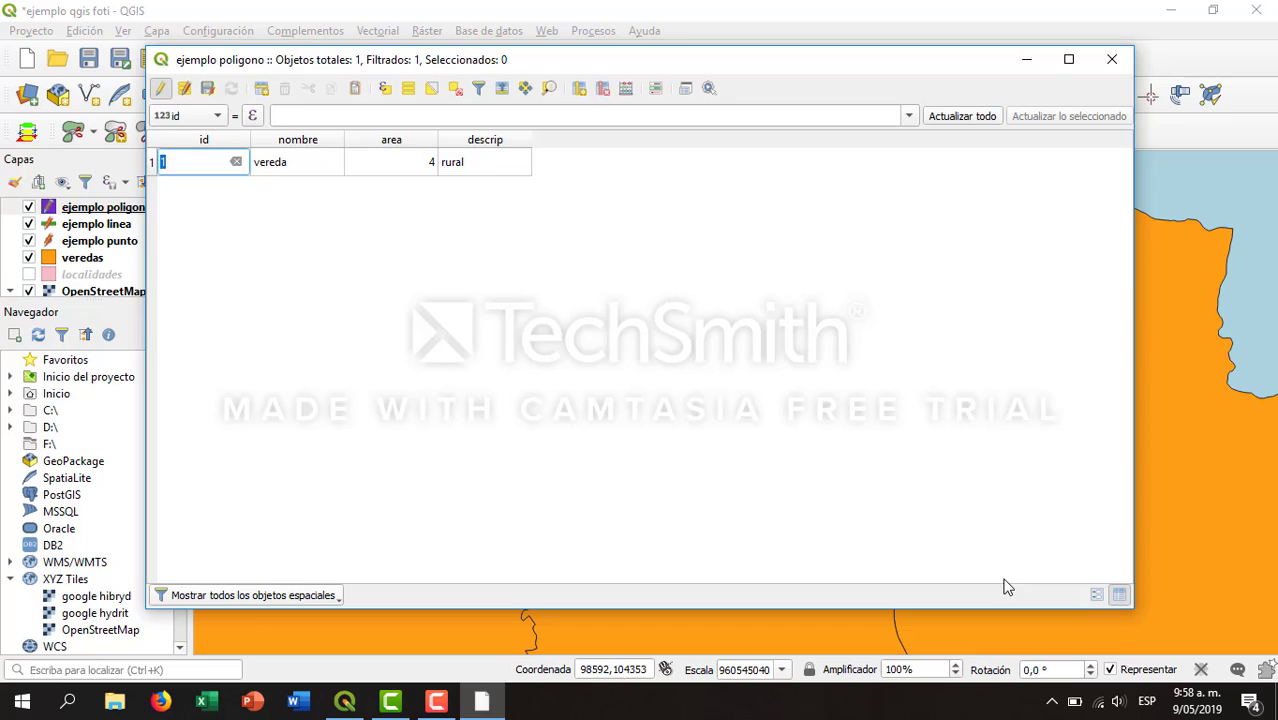
- In the form view of "ejemplo poligono", define a new integer field named "numero cat" with the comment "igac"
click(1097, 596)
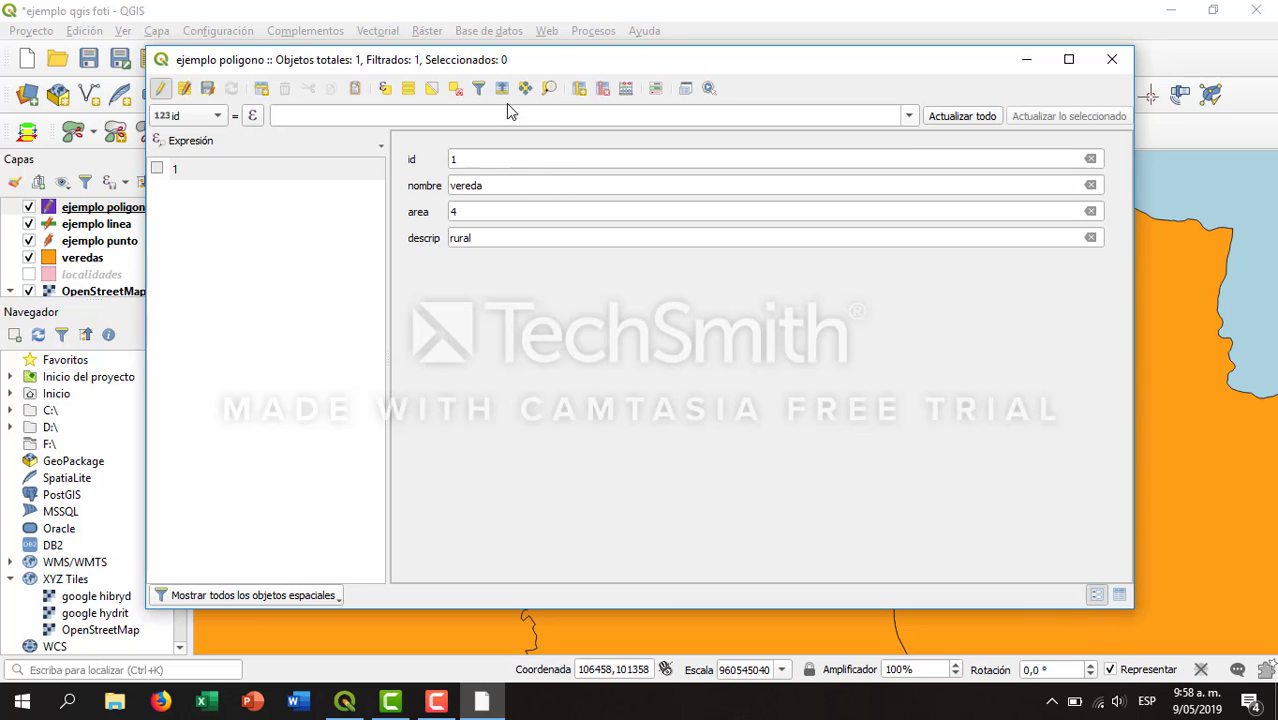
click(582, 90)
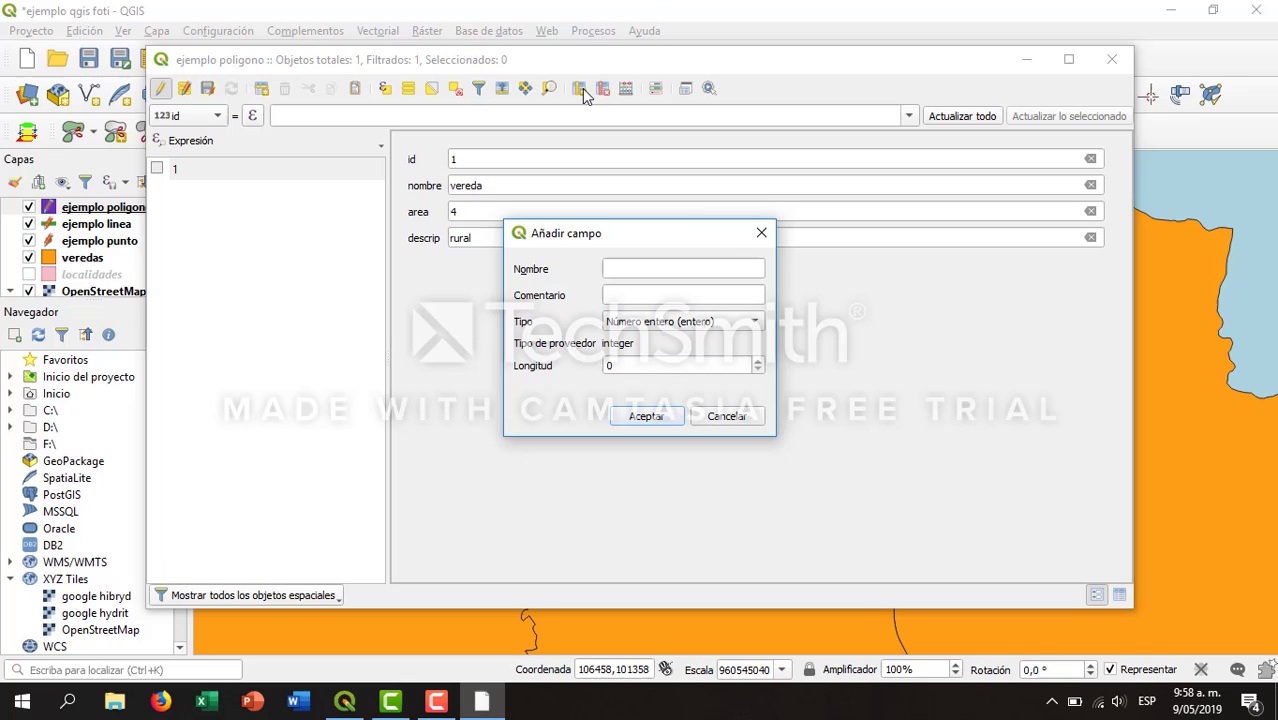
click(692, 269)
text(iden)
key(BackSpace)
key(BackSpace)
key(BackSpace)
text(num)
click(665, 295)
click(735, 328)
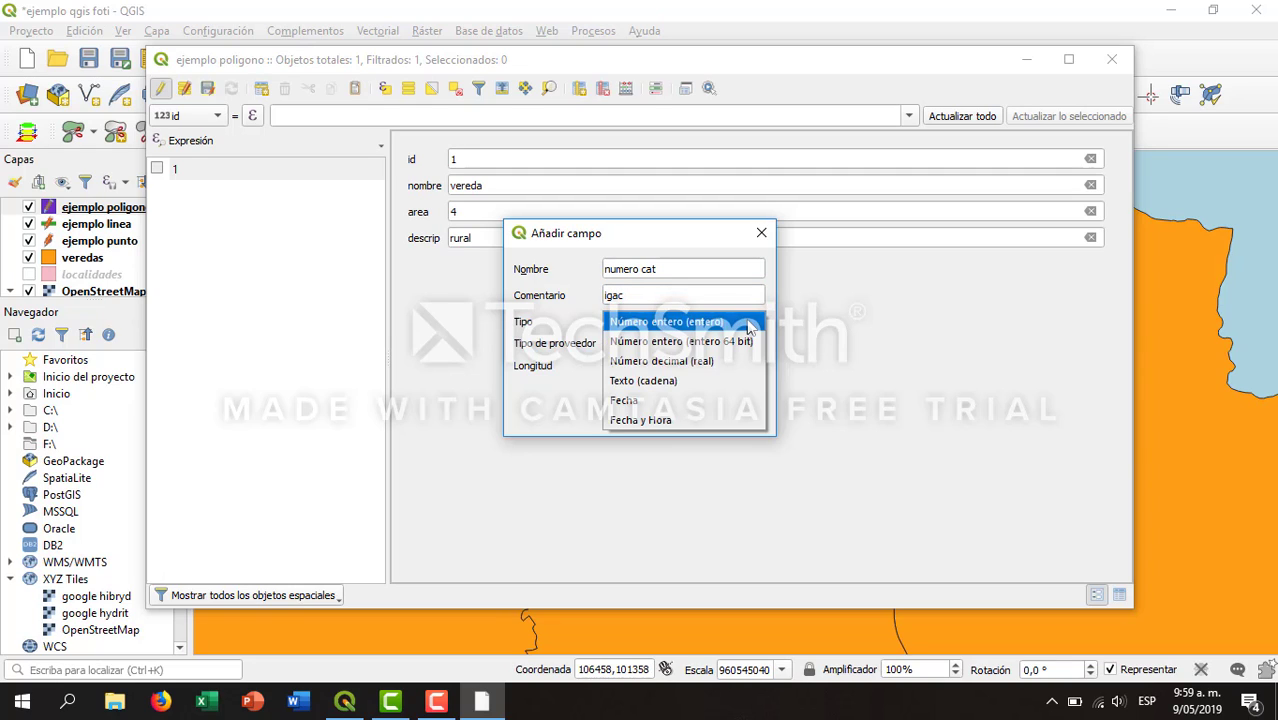
click(730, 326)
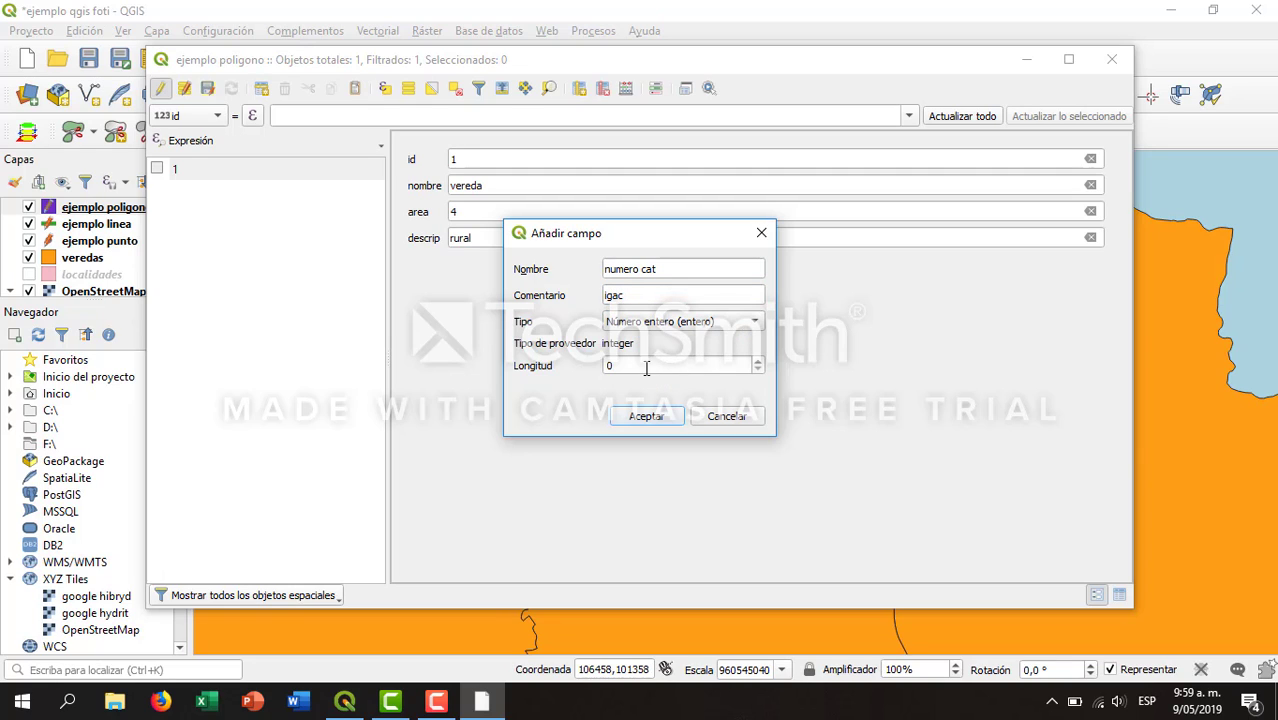
- Set the new field's length to 11, add it to the attribute table and save the layer edits
click(759, 367)
text(4)
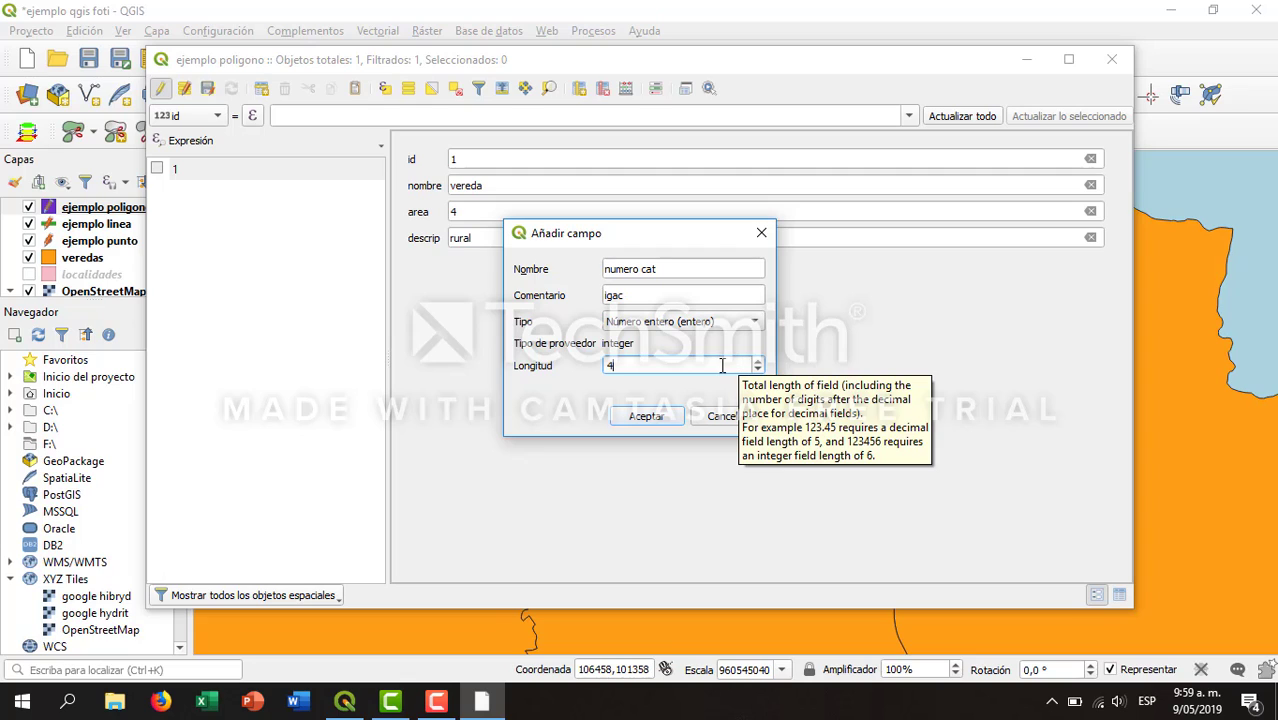
click(758, 361)
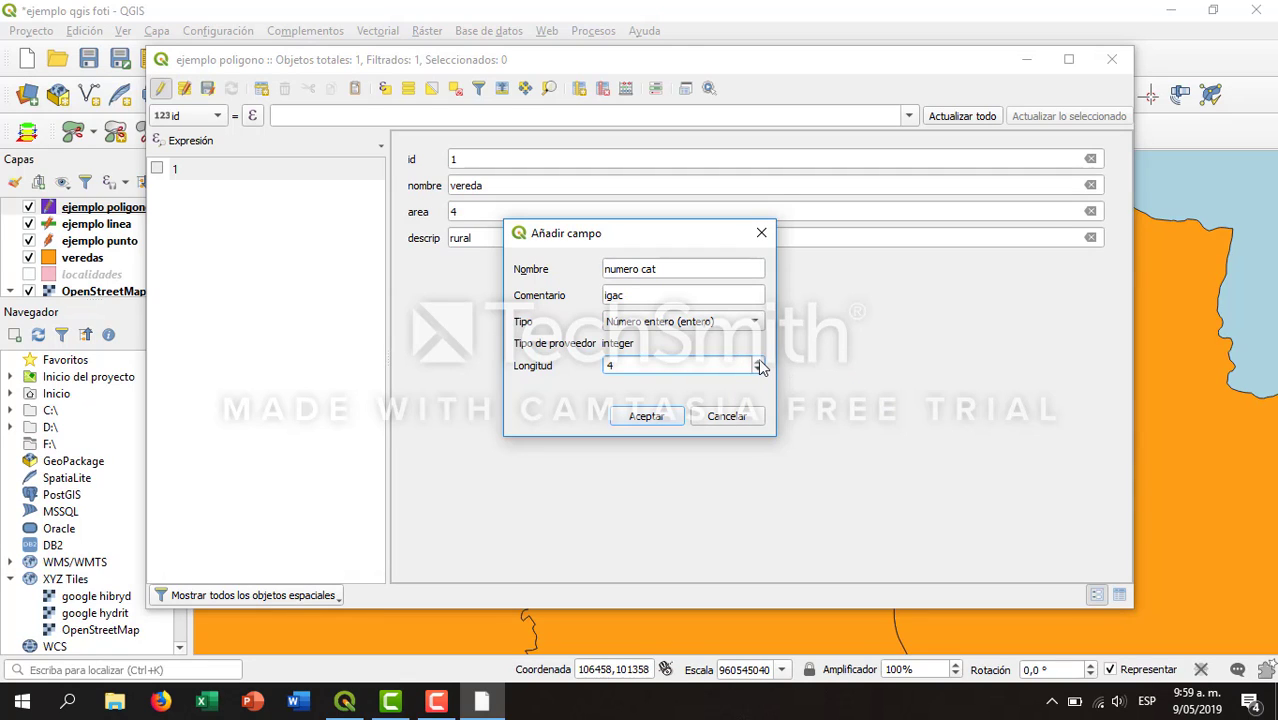
click(758, 361)
click(758, 361)
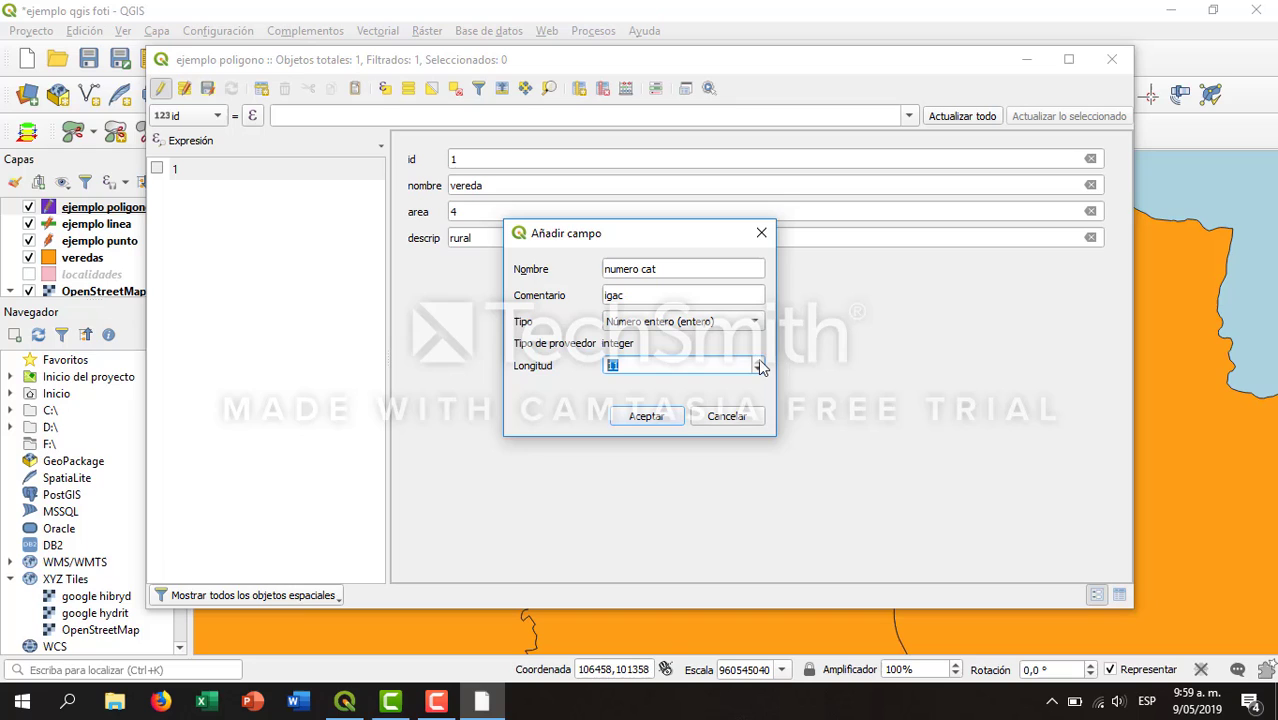
click(646, 416)
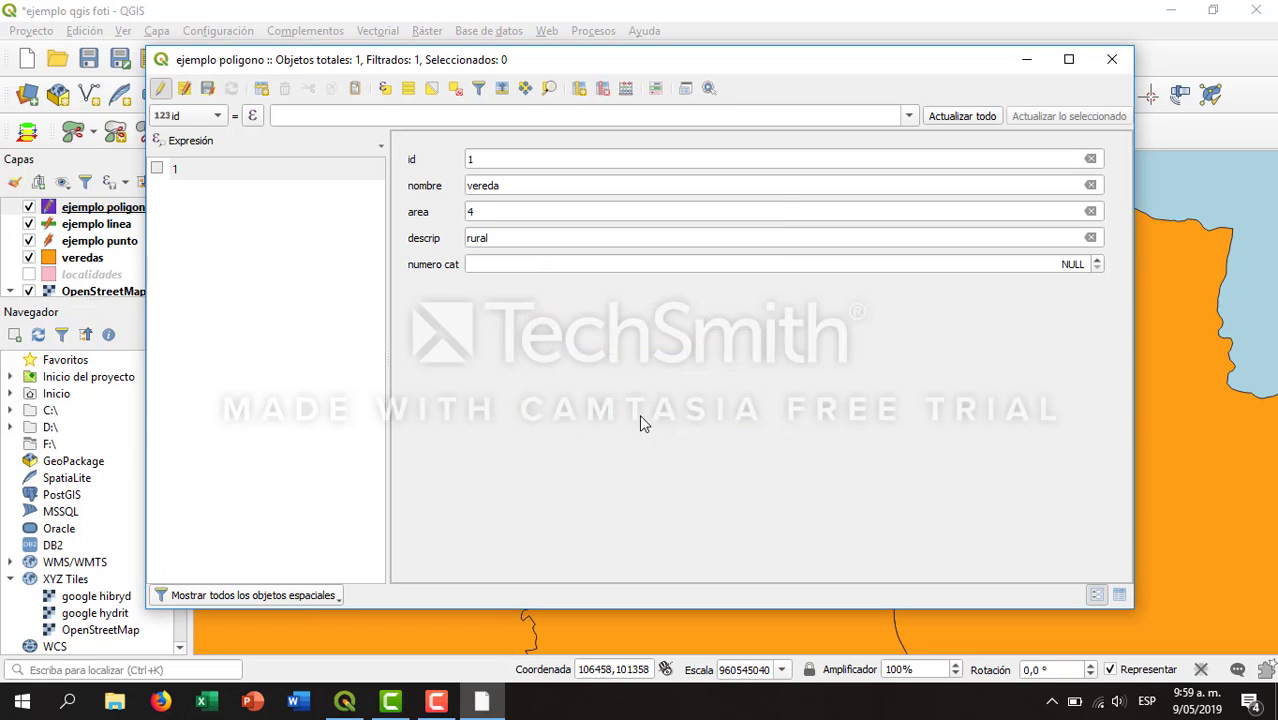
click(491, 266)
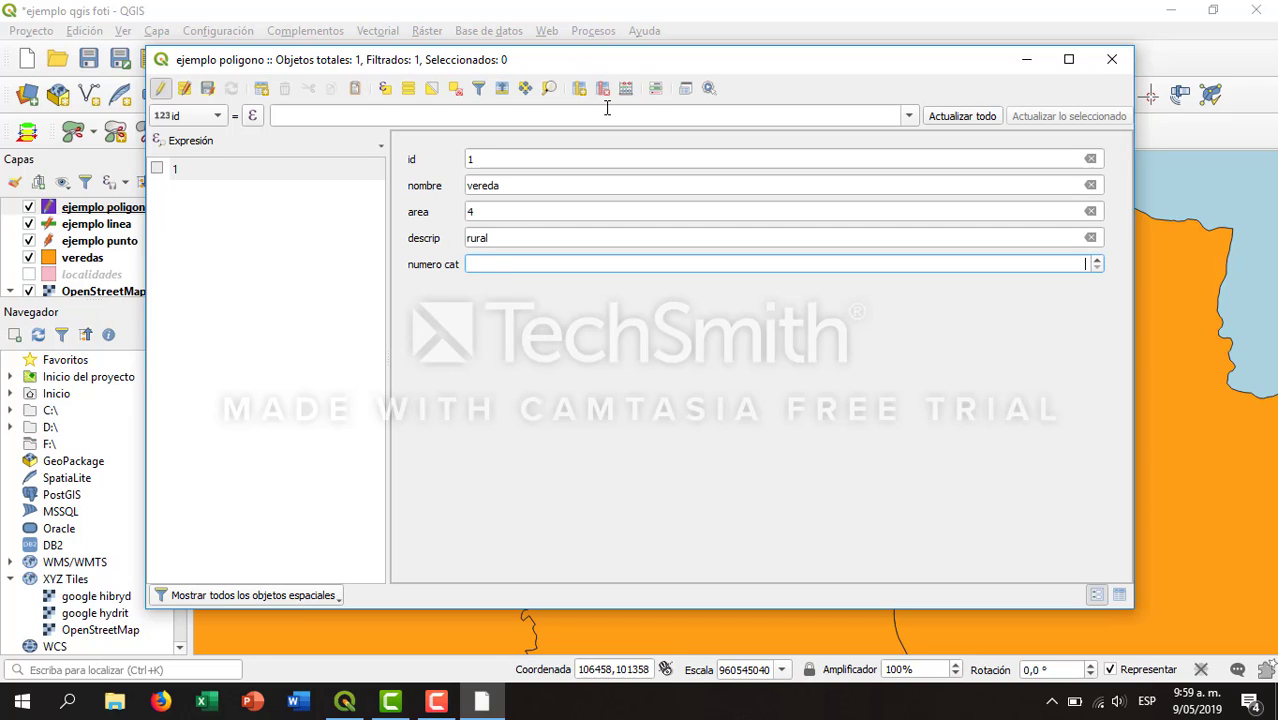
click(208, 91)
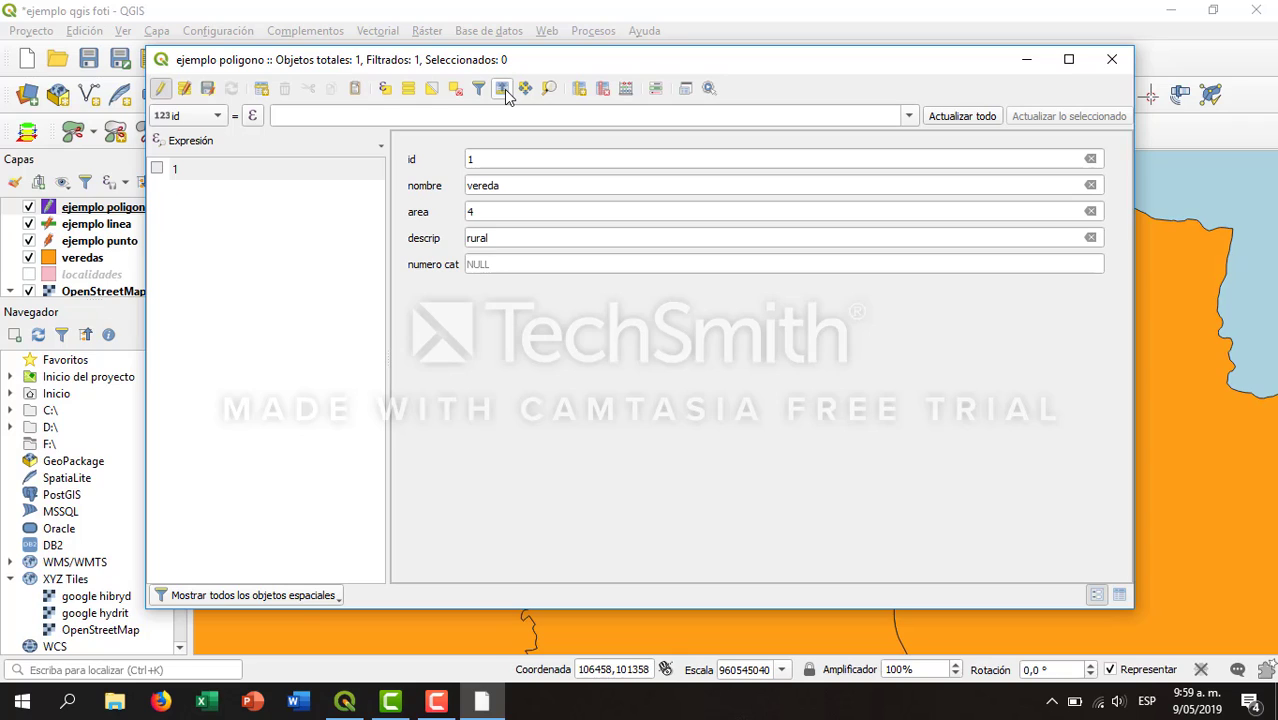
- Delete the "numero cat" field from the "ejemplo poligono" layer and save the edits
click(604, 94)
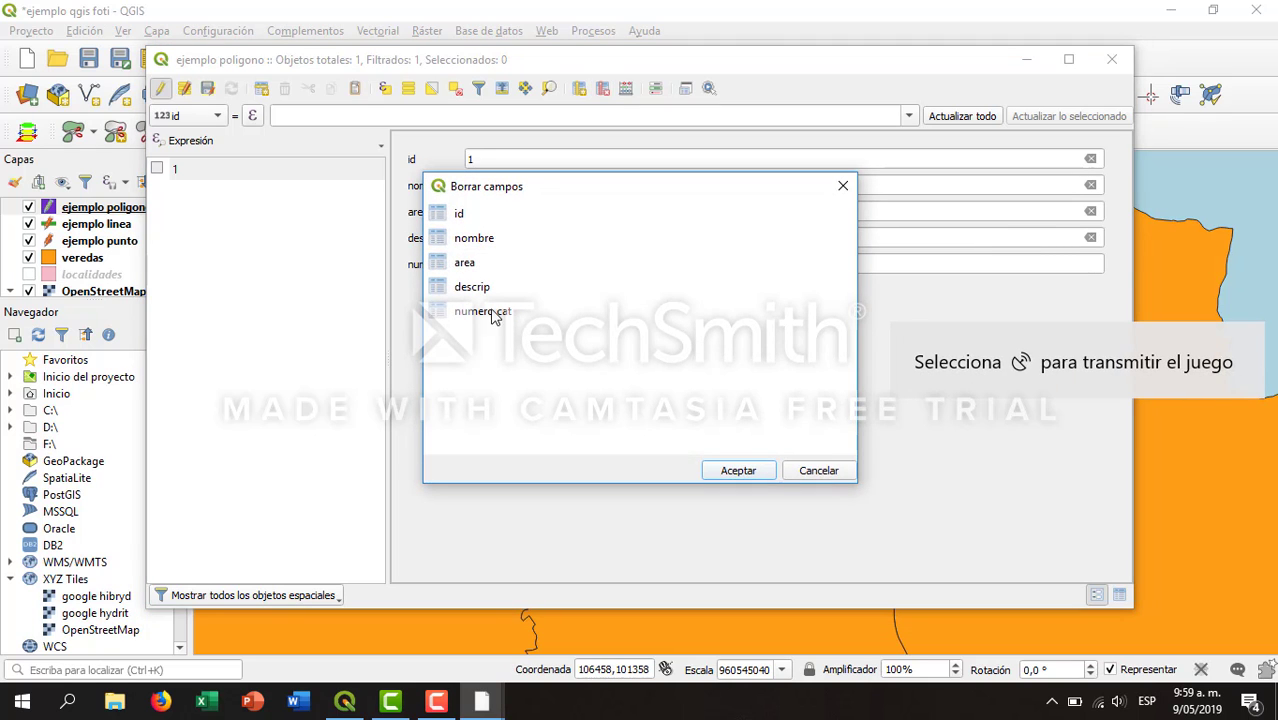
click(467, 314)
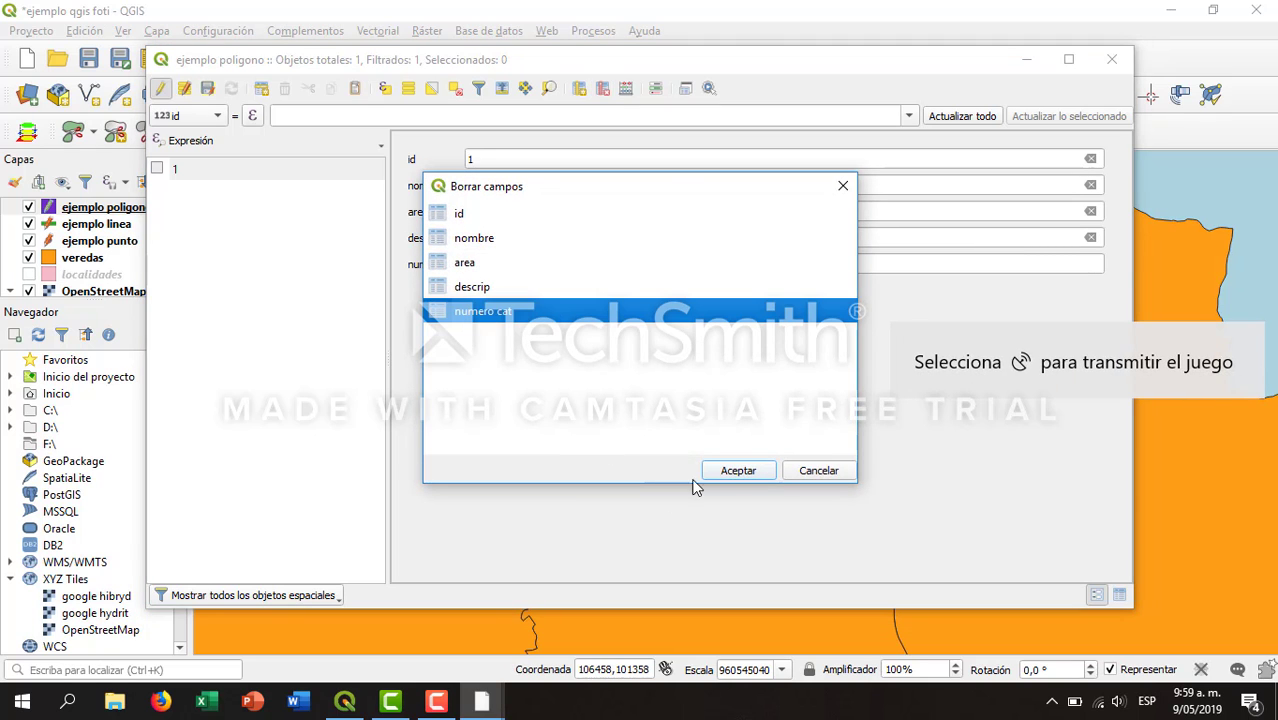
click(728, 471)
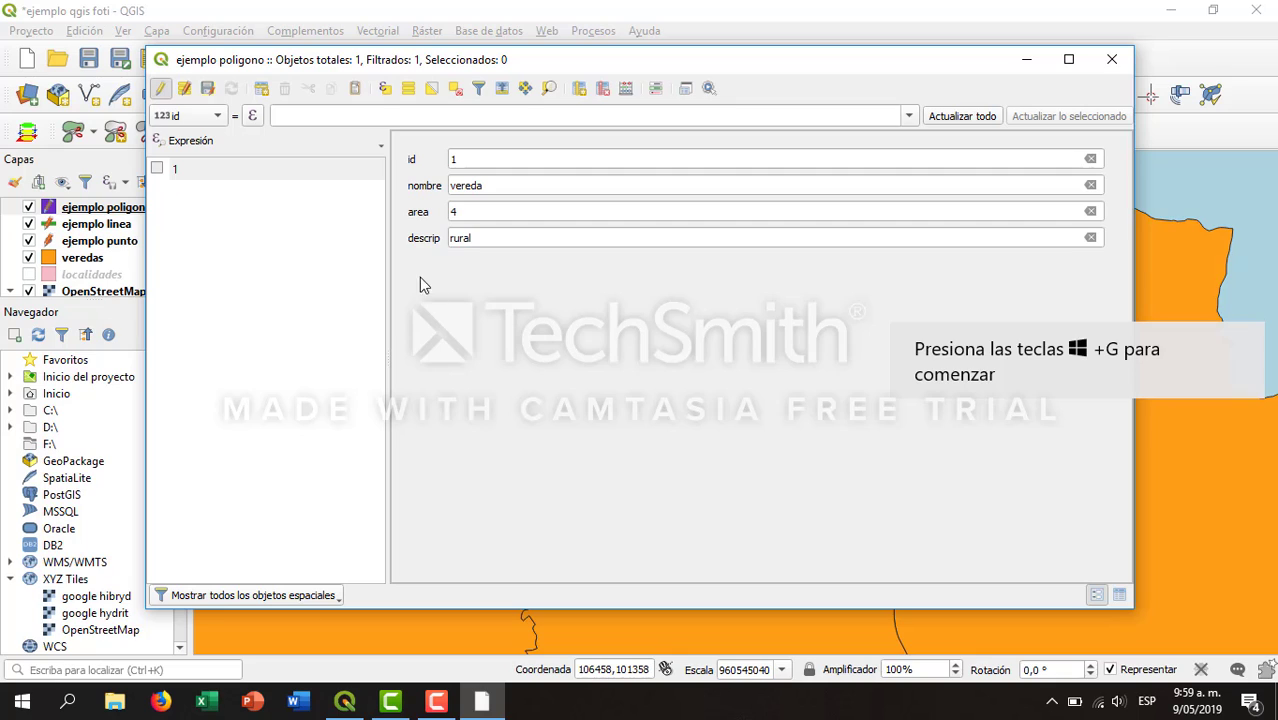
click(207, 90)
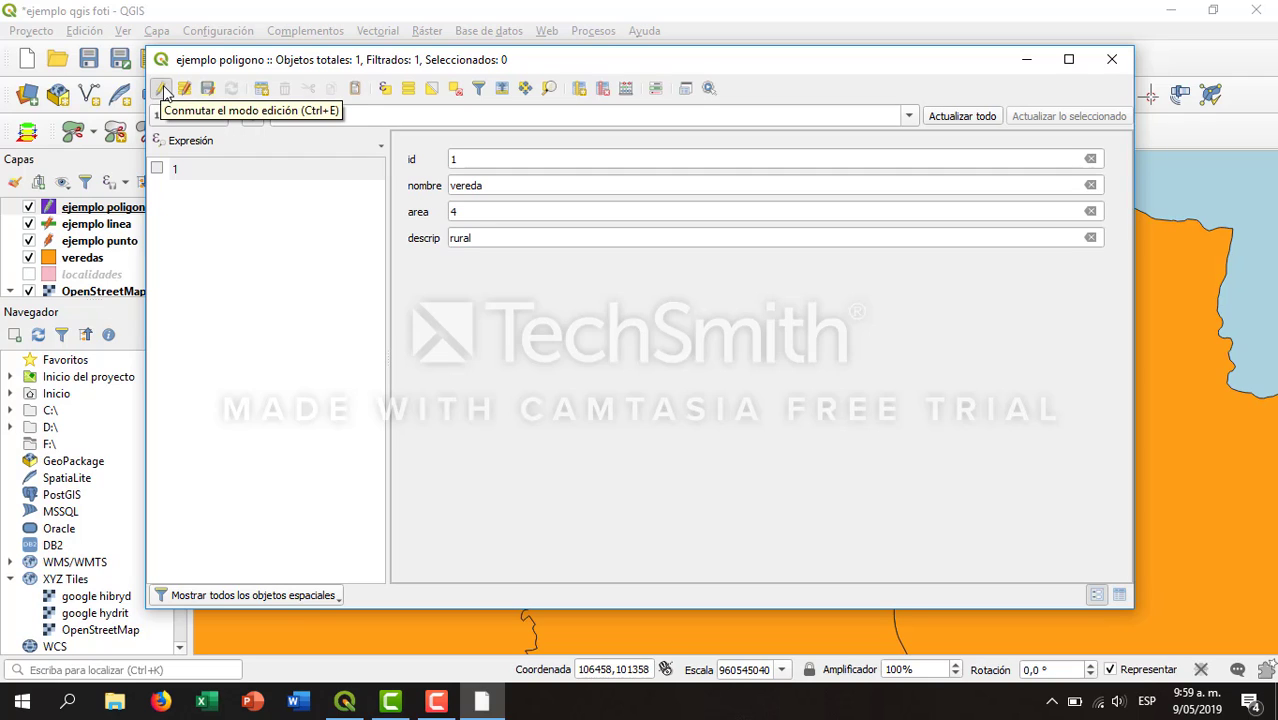
click(162, 91)
click(162, 91)
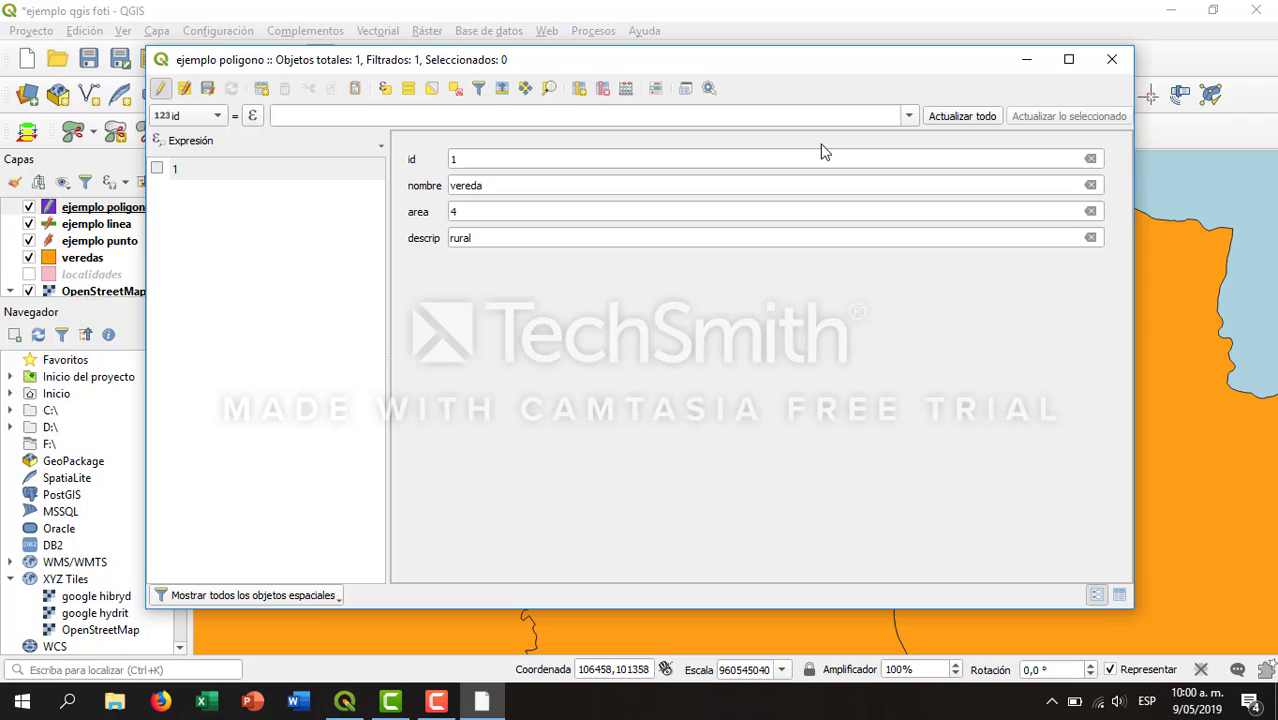
- Close the attribute table and examine the digitized line and purple polygon together on the veredas map
click(1110, 60)
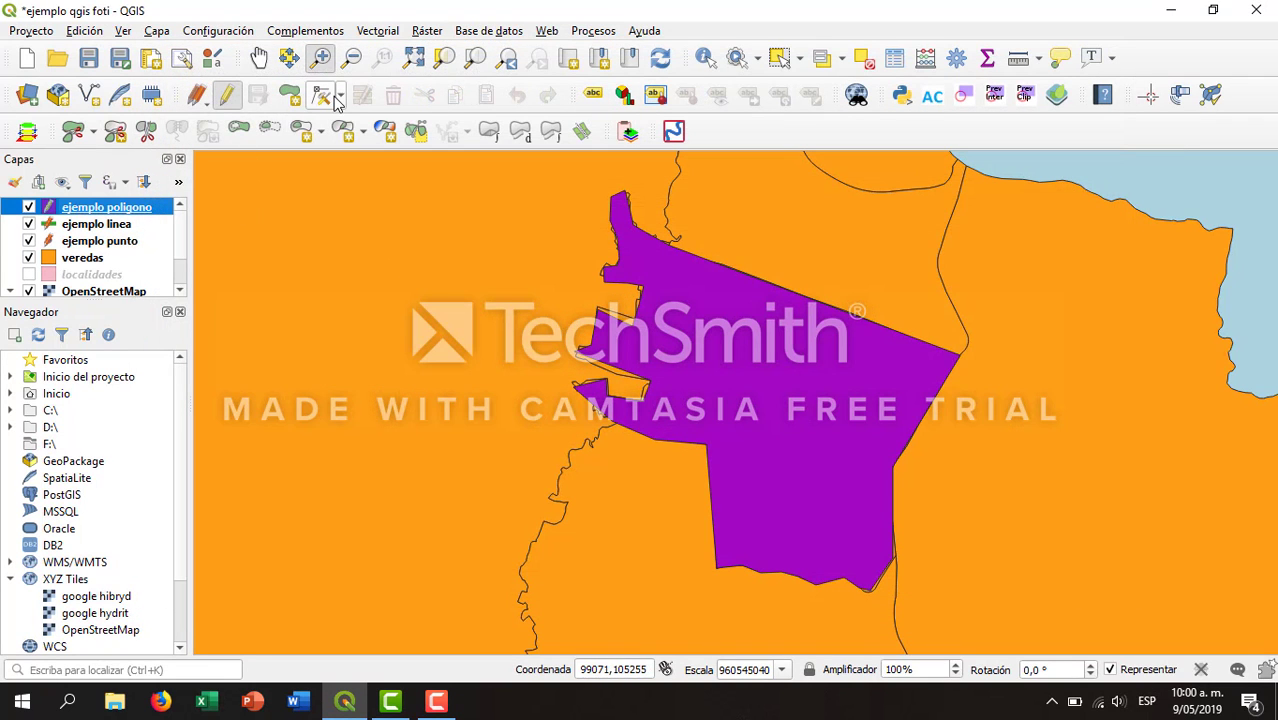
click(353, 59)
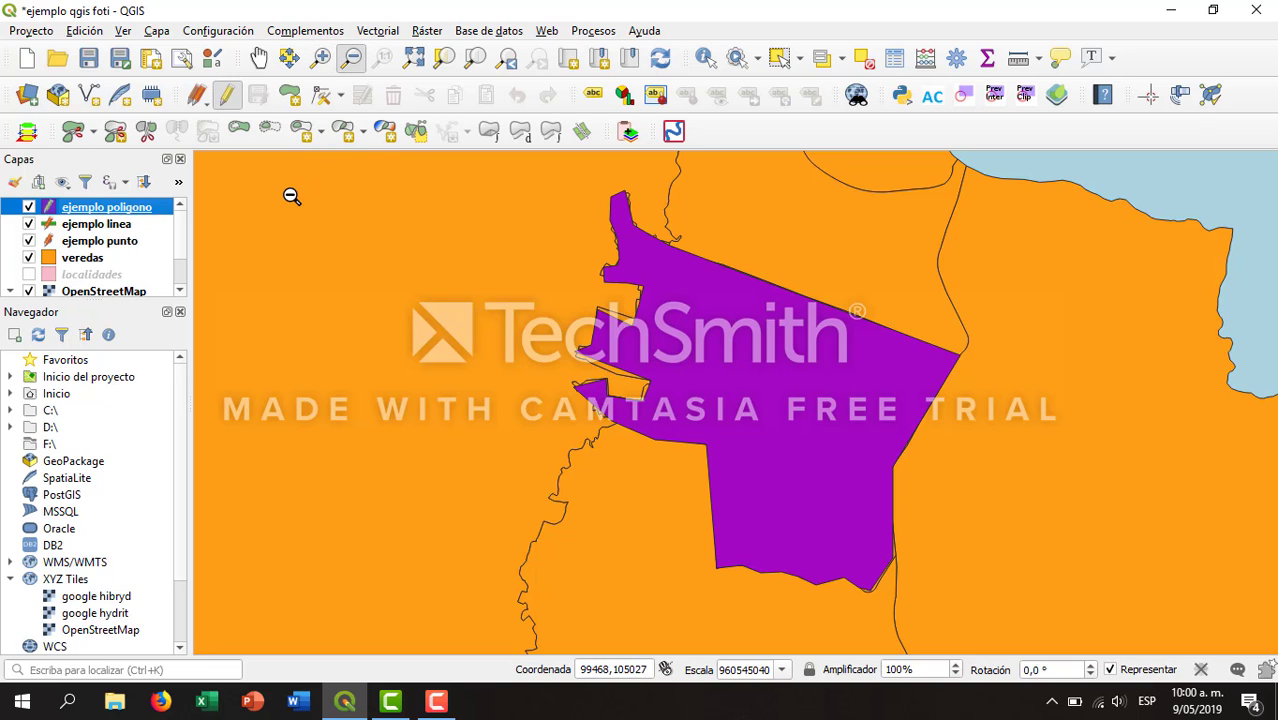
drag(287, 198, 740, 525)
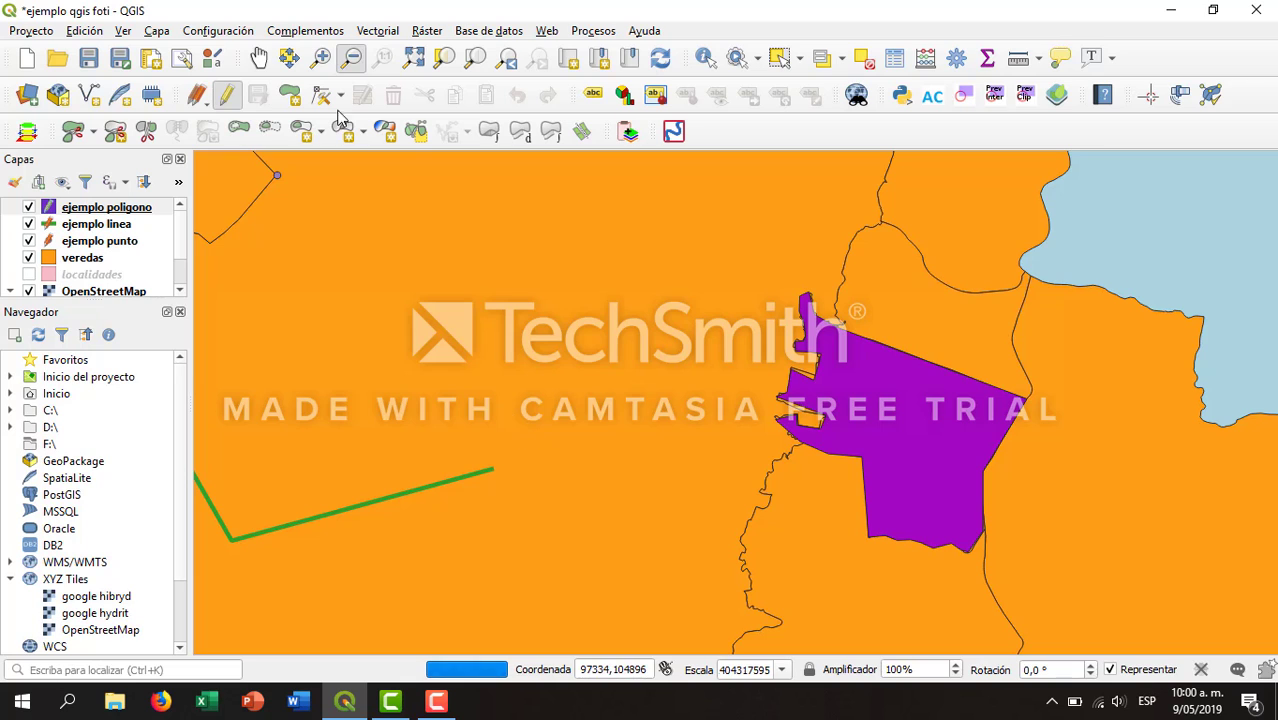
click(258, 58)
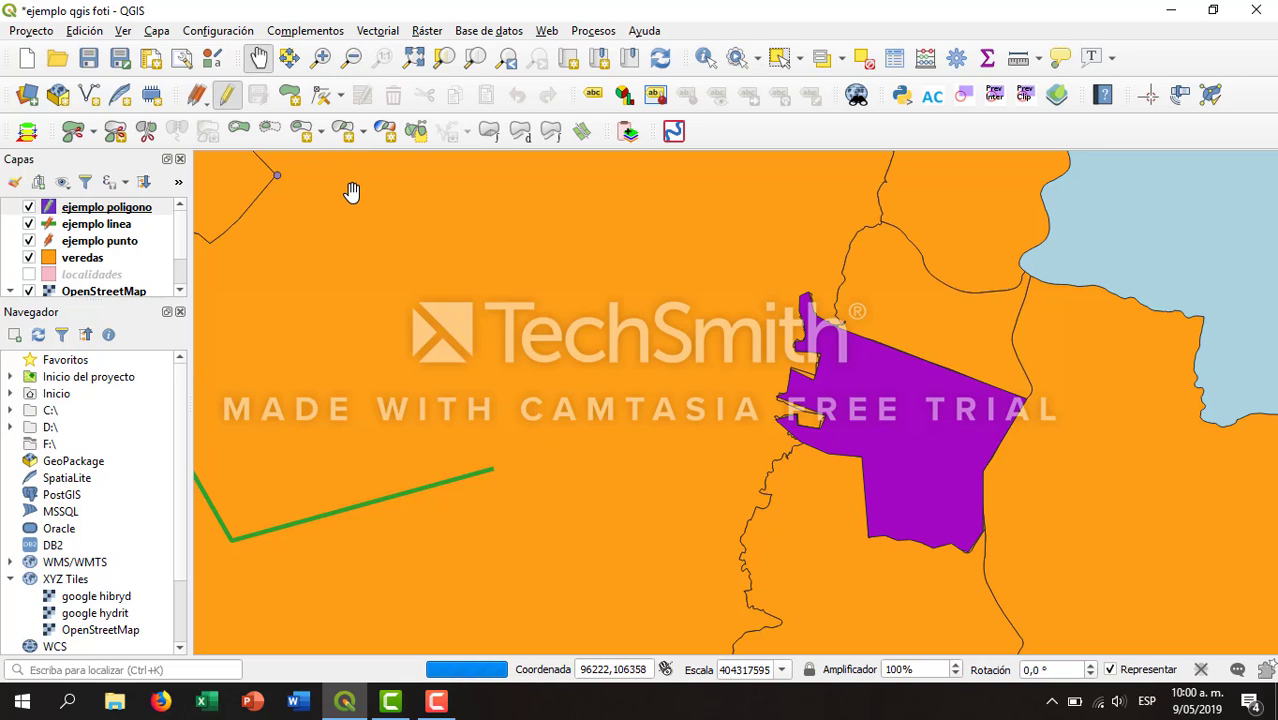
drag(351, 194, 699, 280)
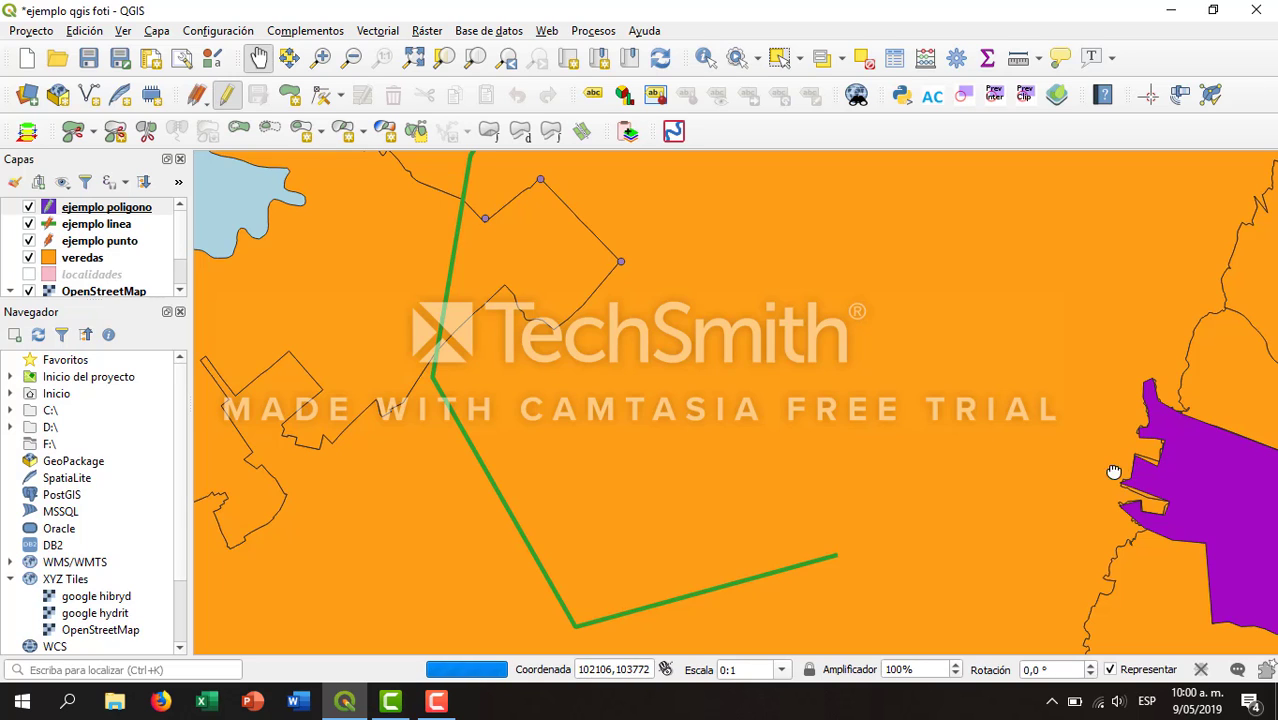
drag(1112, 471, 1032, 472)
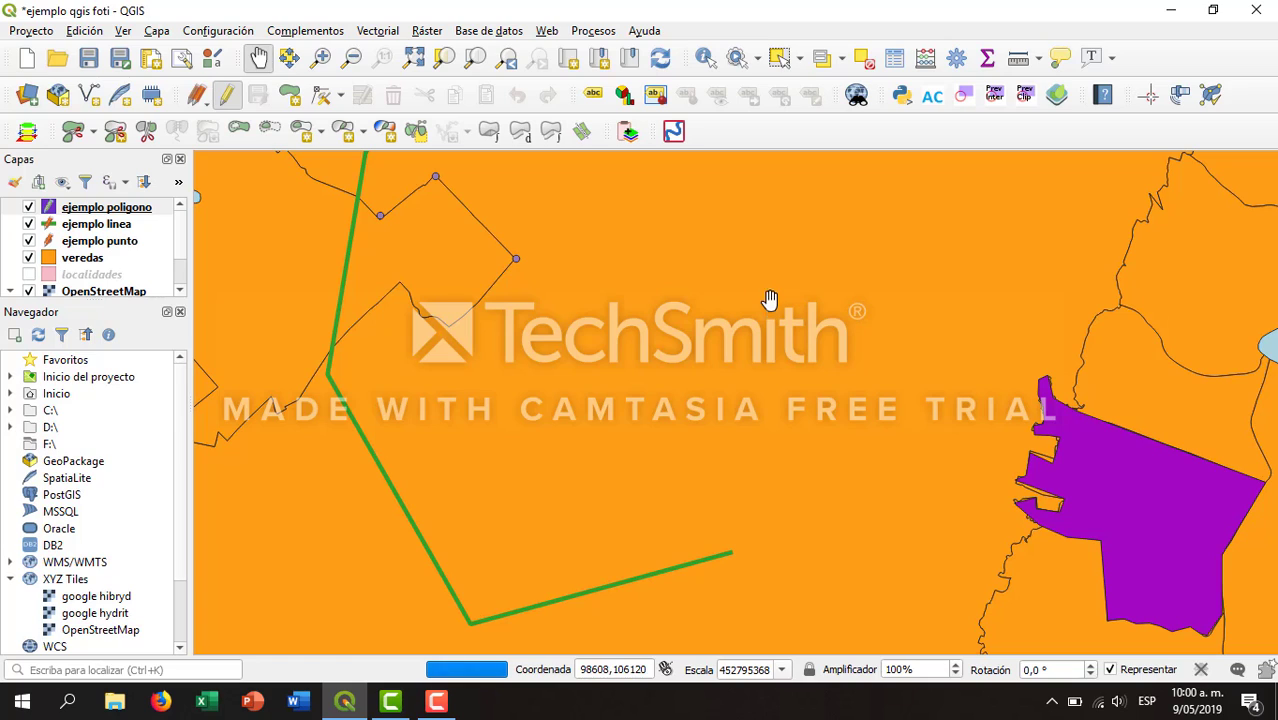
mouse_move(439, 711)
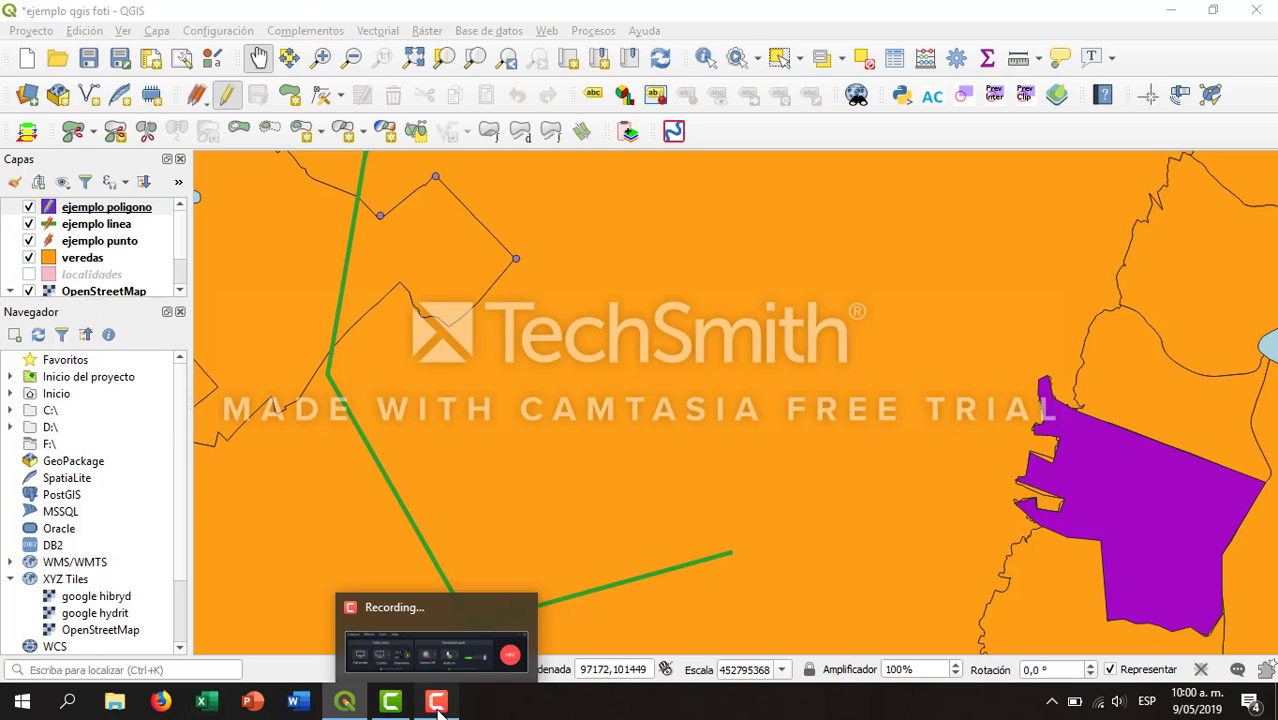
click(439, 711)
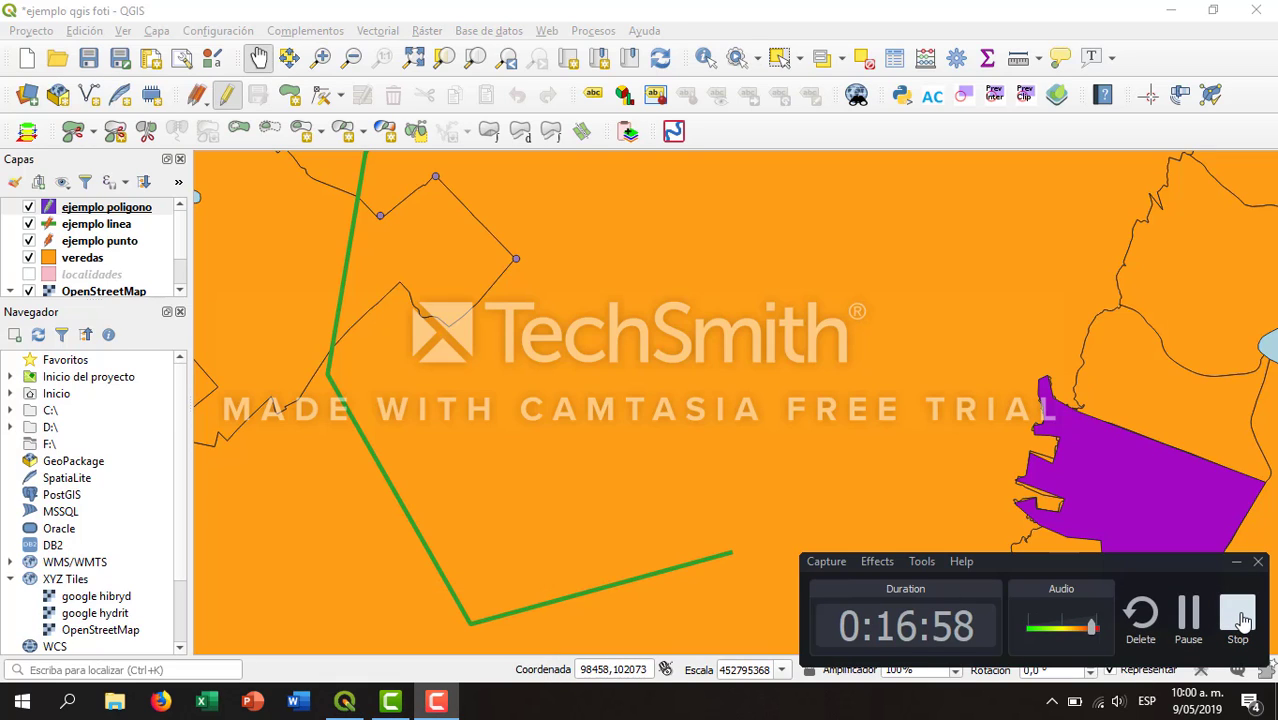